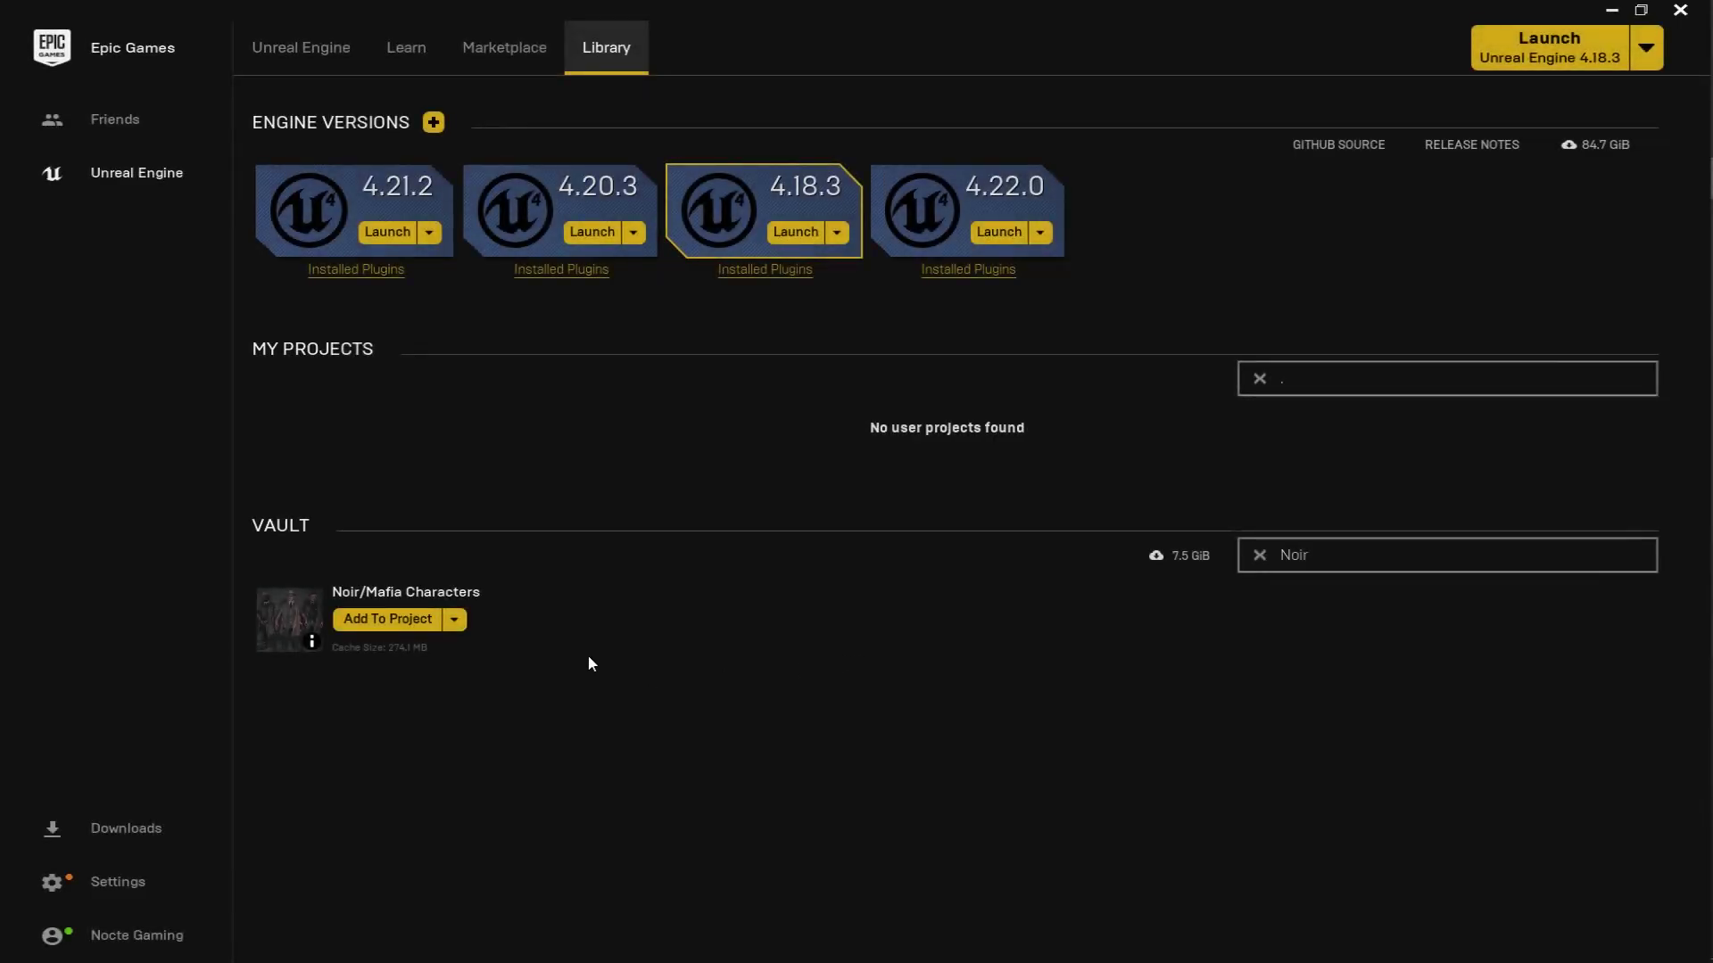
Add the Noir/Mafia Characters pack from the vault to the RMC project.
click(395, 620)
click(656, 397)
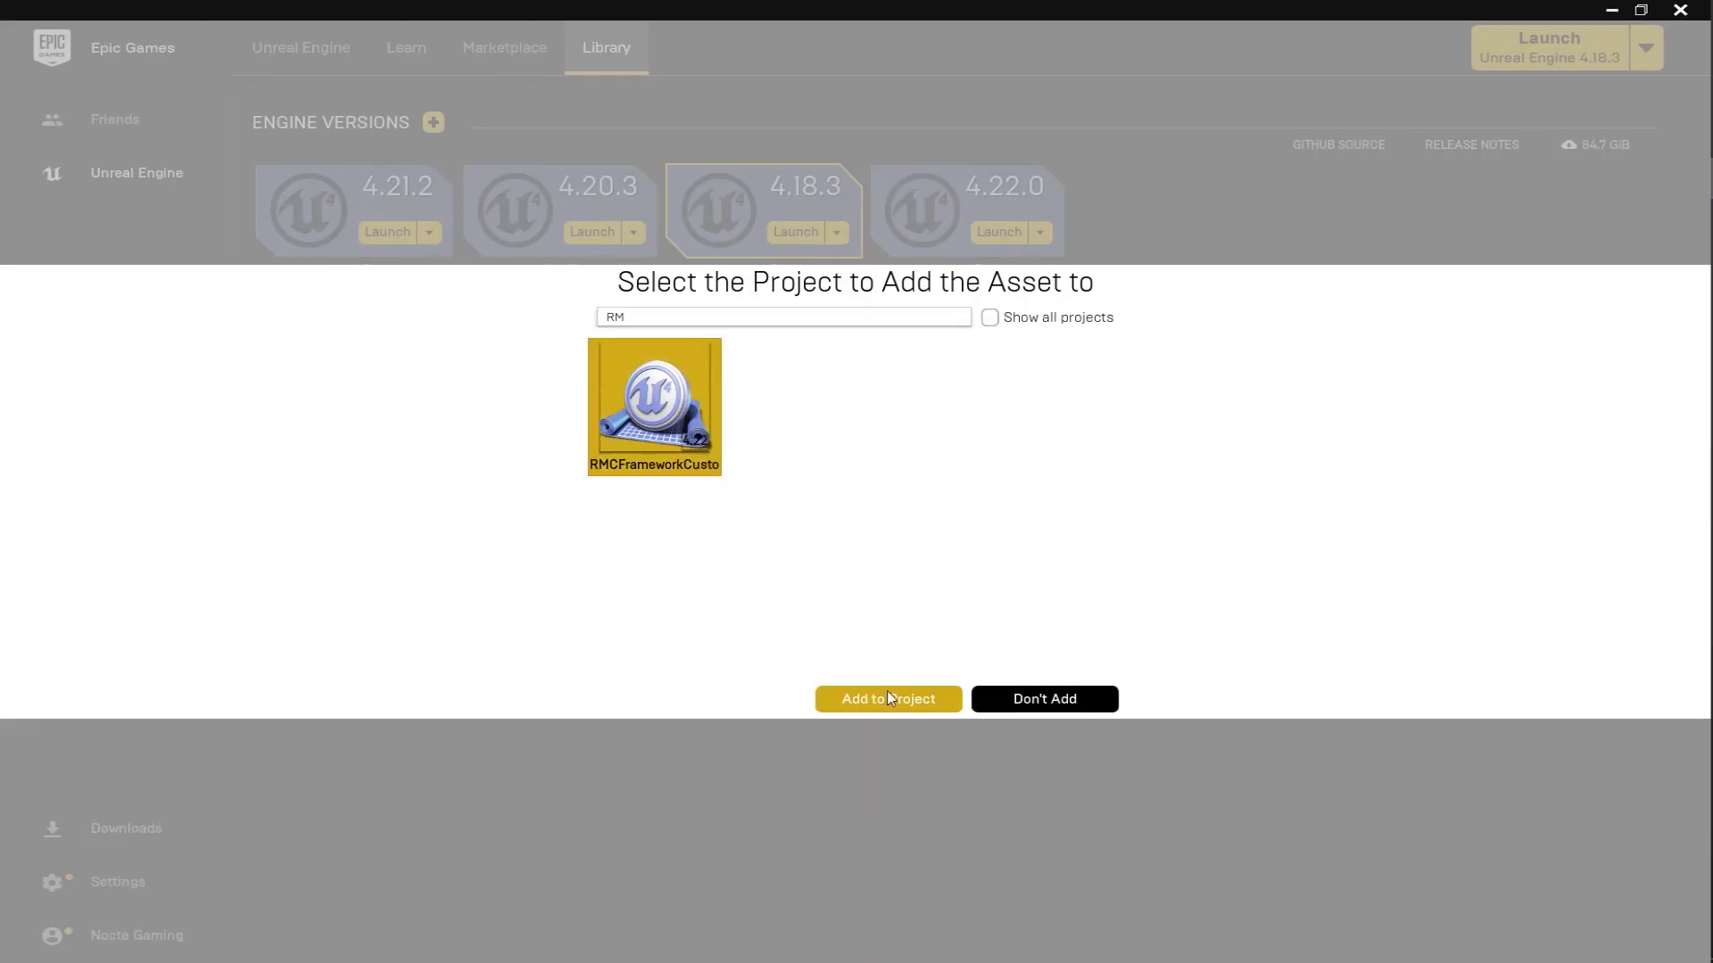
click(900, 702)
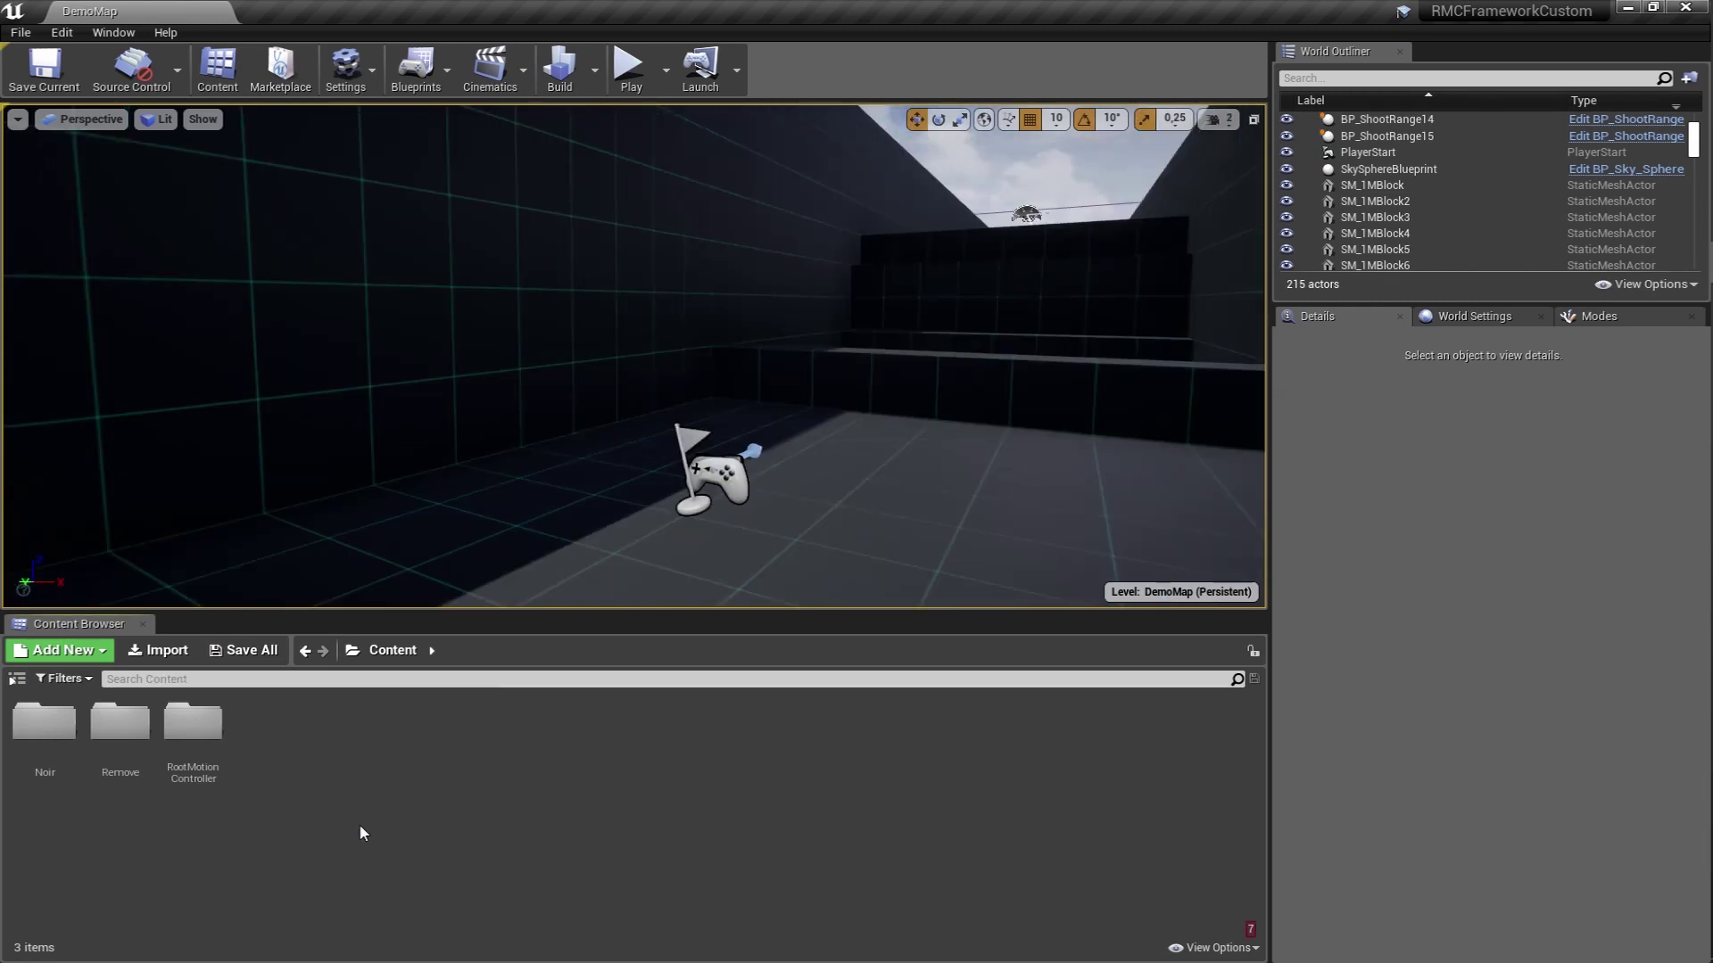
Open the Noir > Meshes folder and browse the Noir character meshes.
double_click(56, 755)
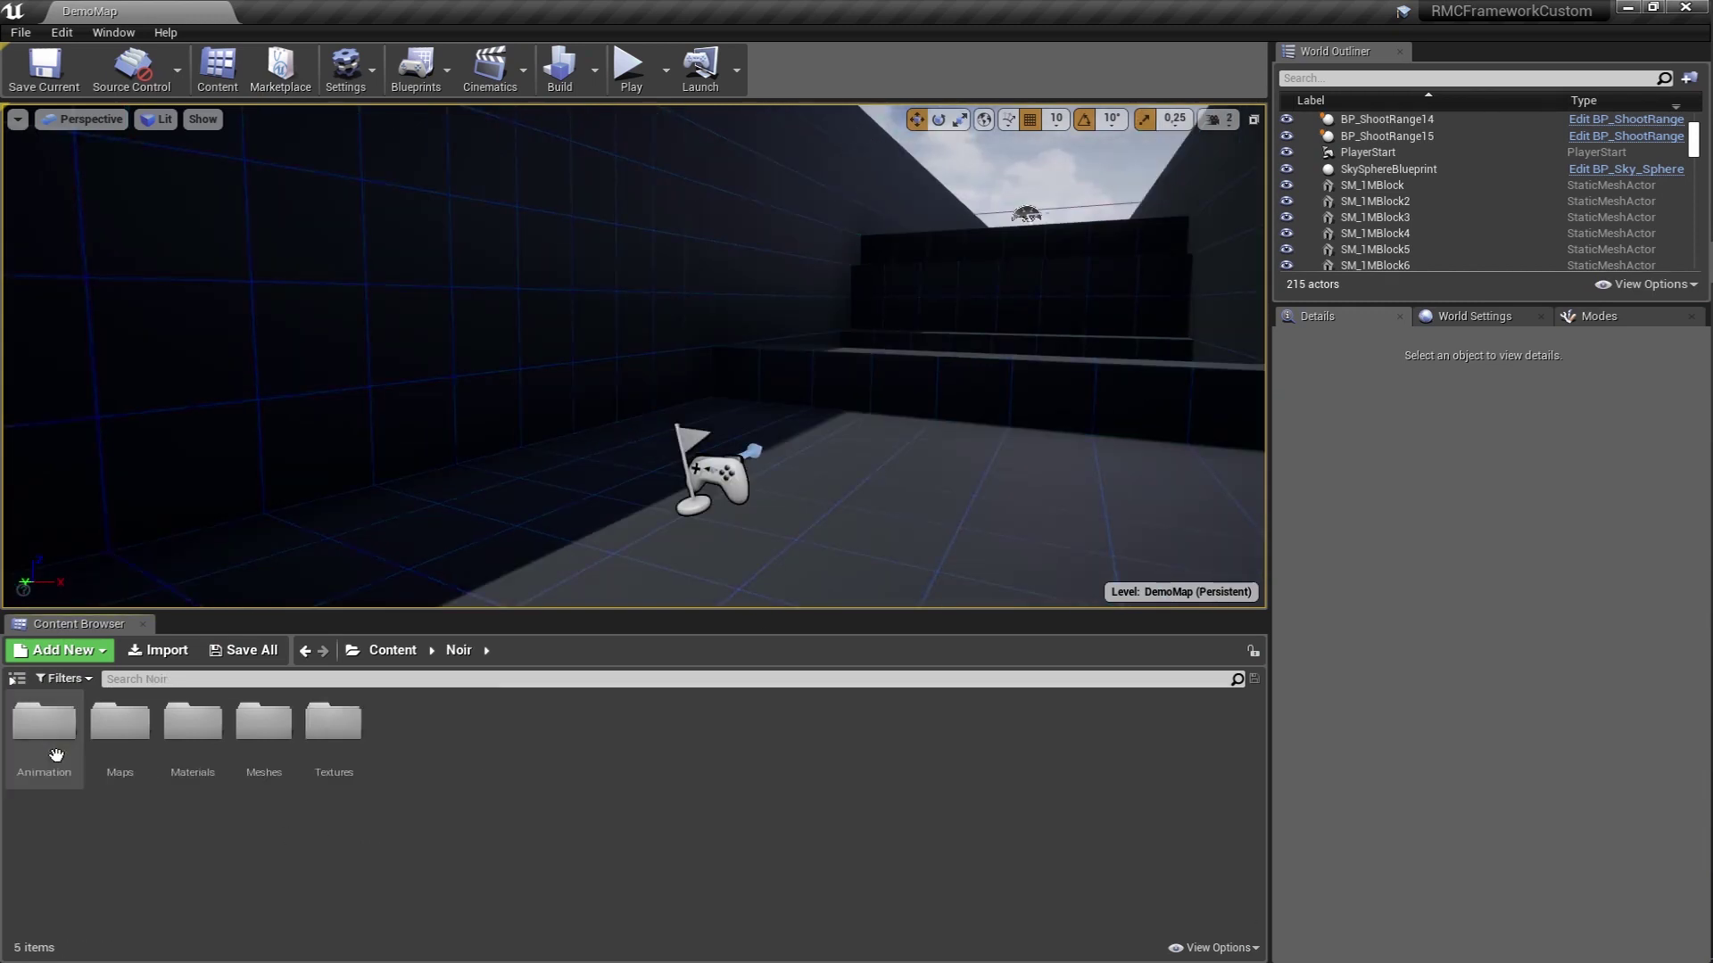
double_click(283, 756)
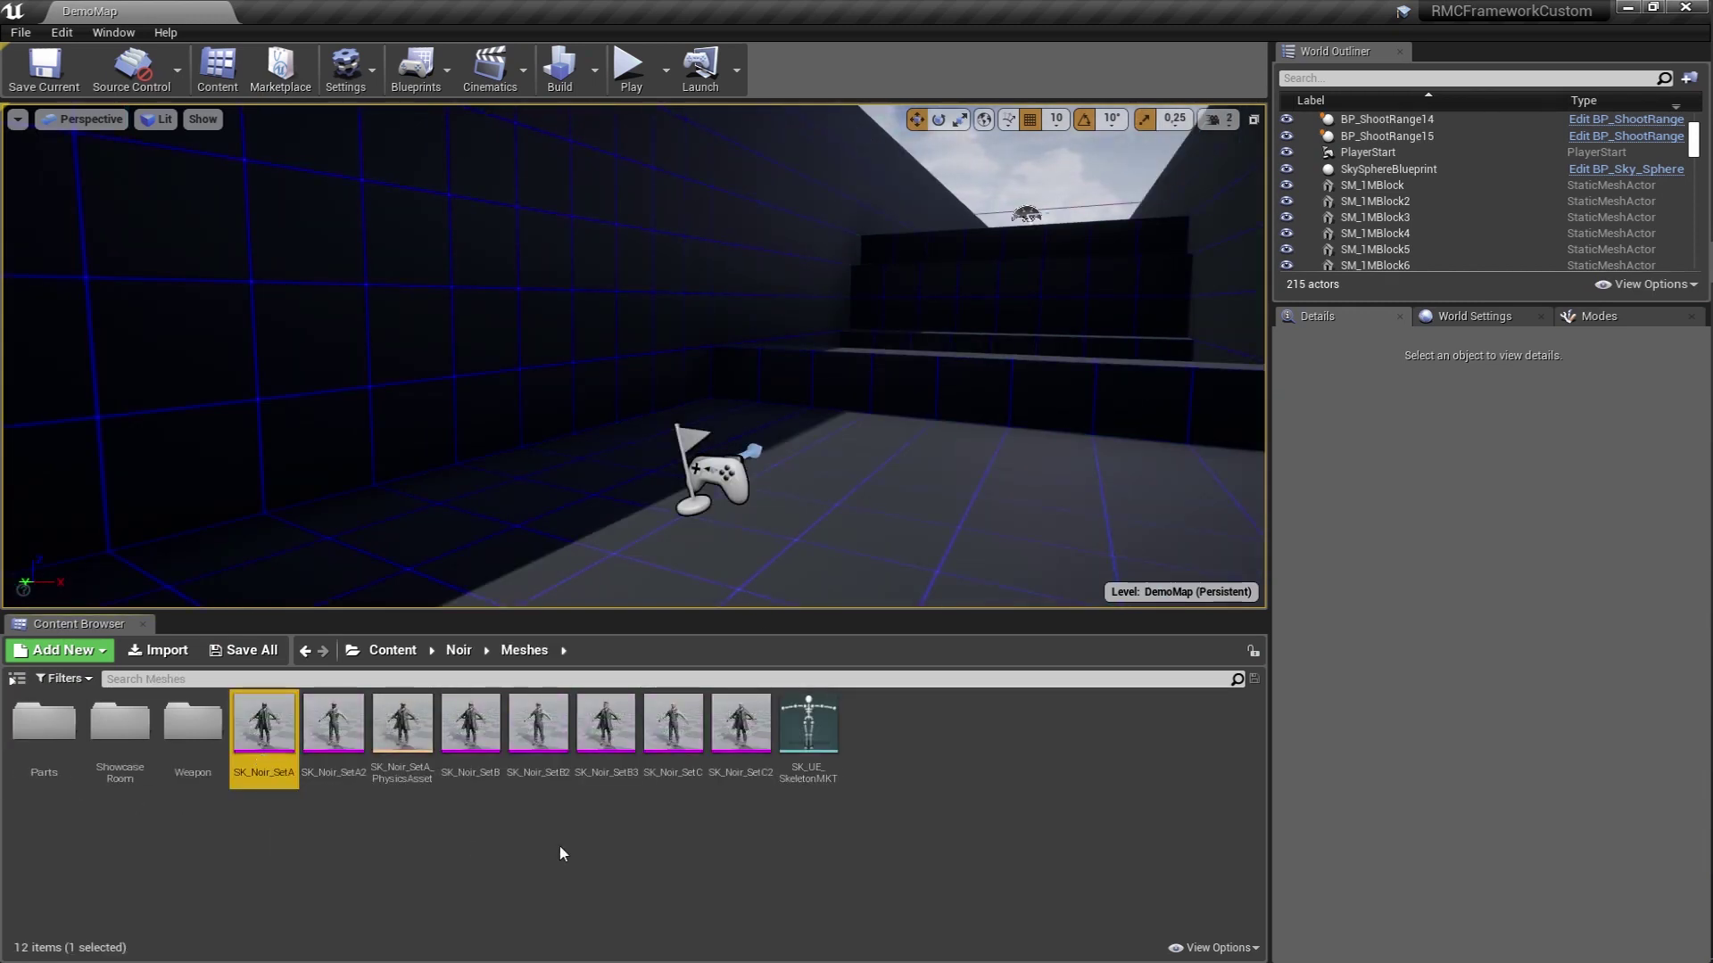
click(722, 767)
click(606, 758)
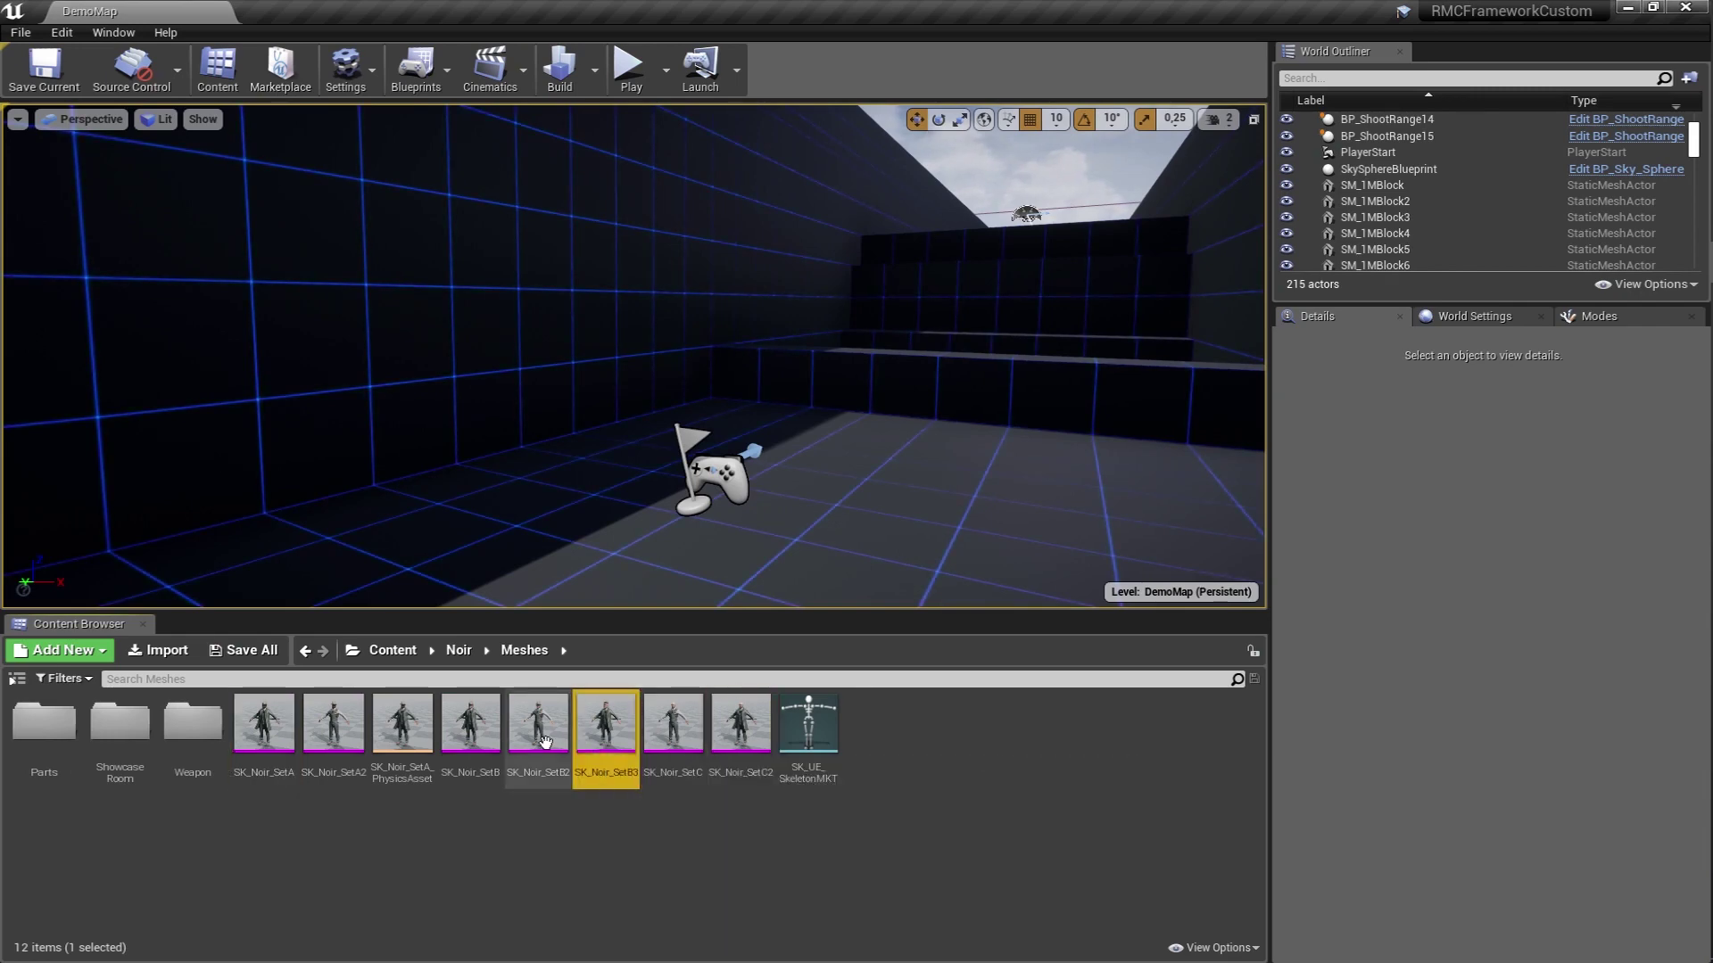
Preview SK_Noir_SetB2 and its skeleton, then preview SK_Noir_SetB3, closing each editor.
click(548, 756)
double_click(548, 757)
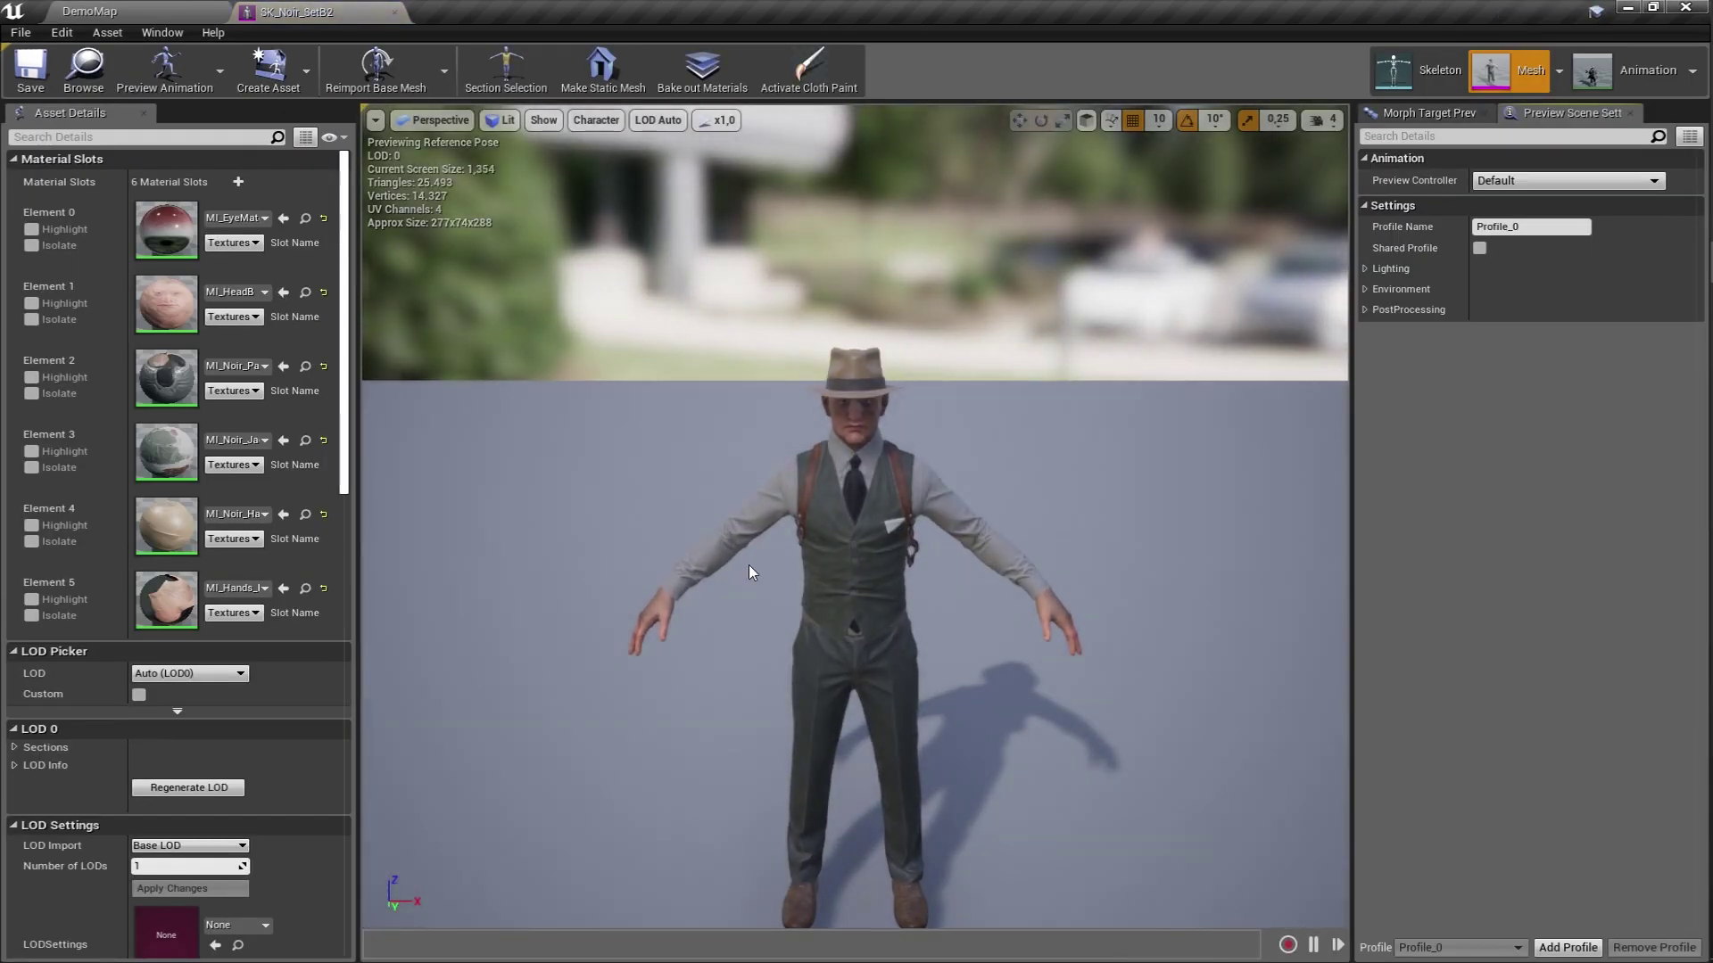
click(1419, 69)
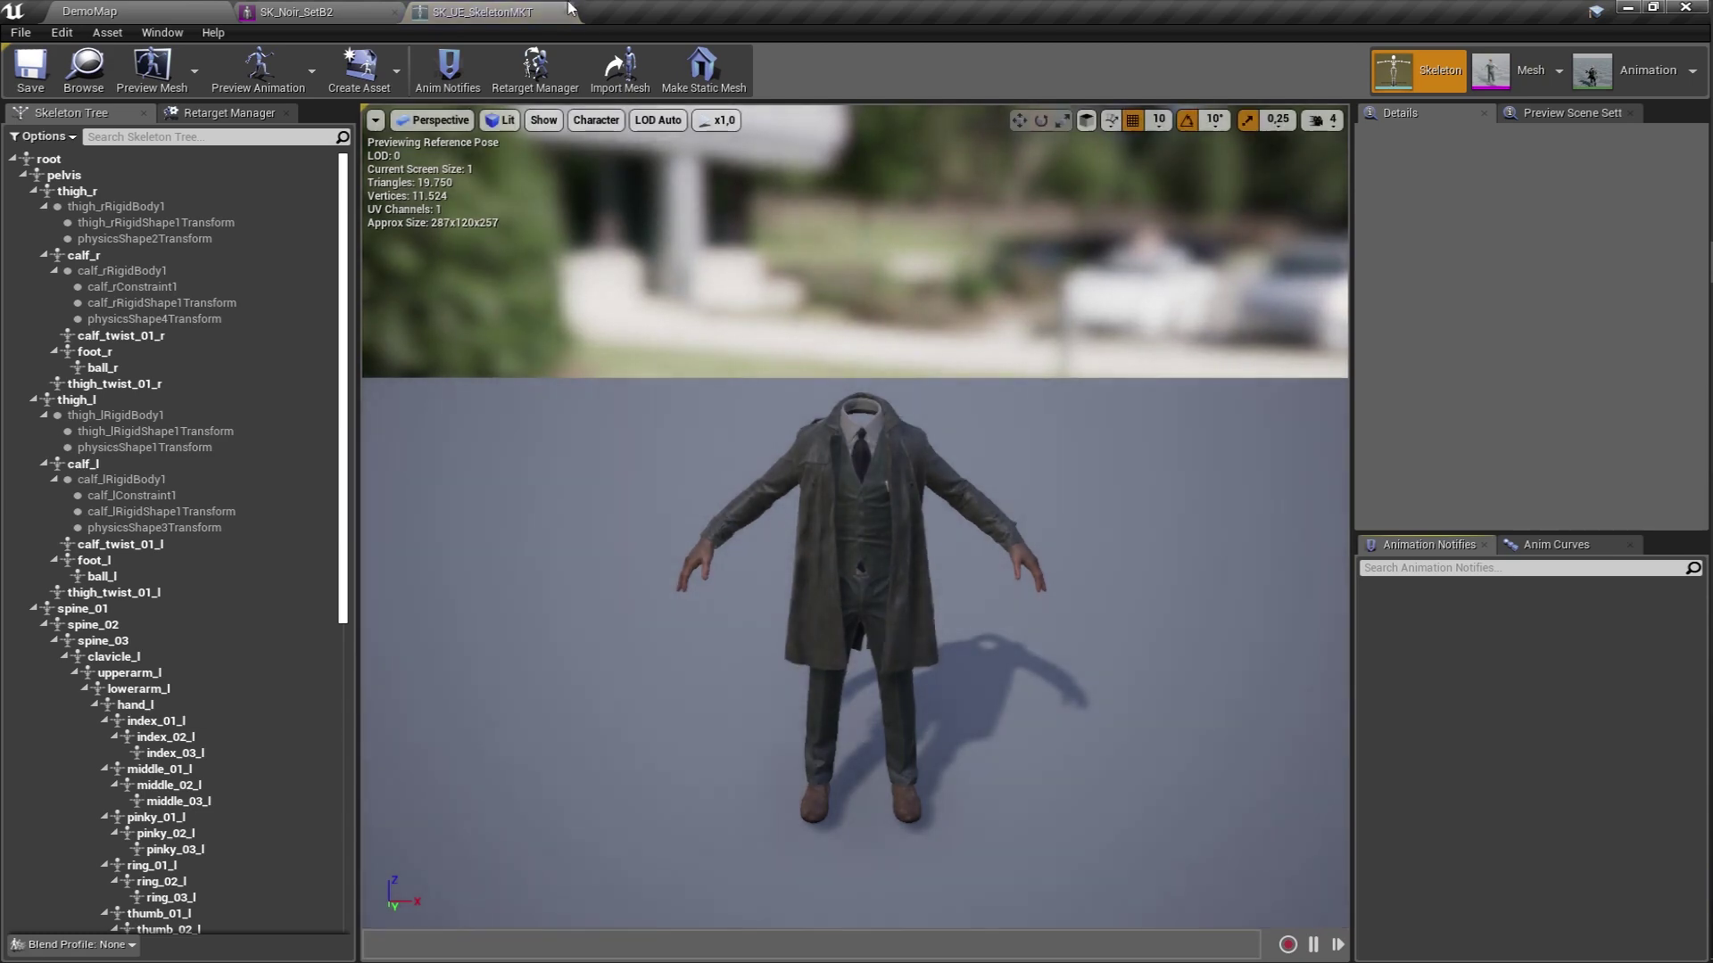
click(351, 9)
click(351, 9)
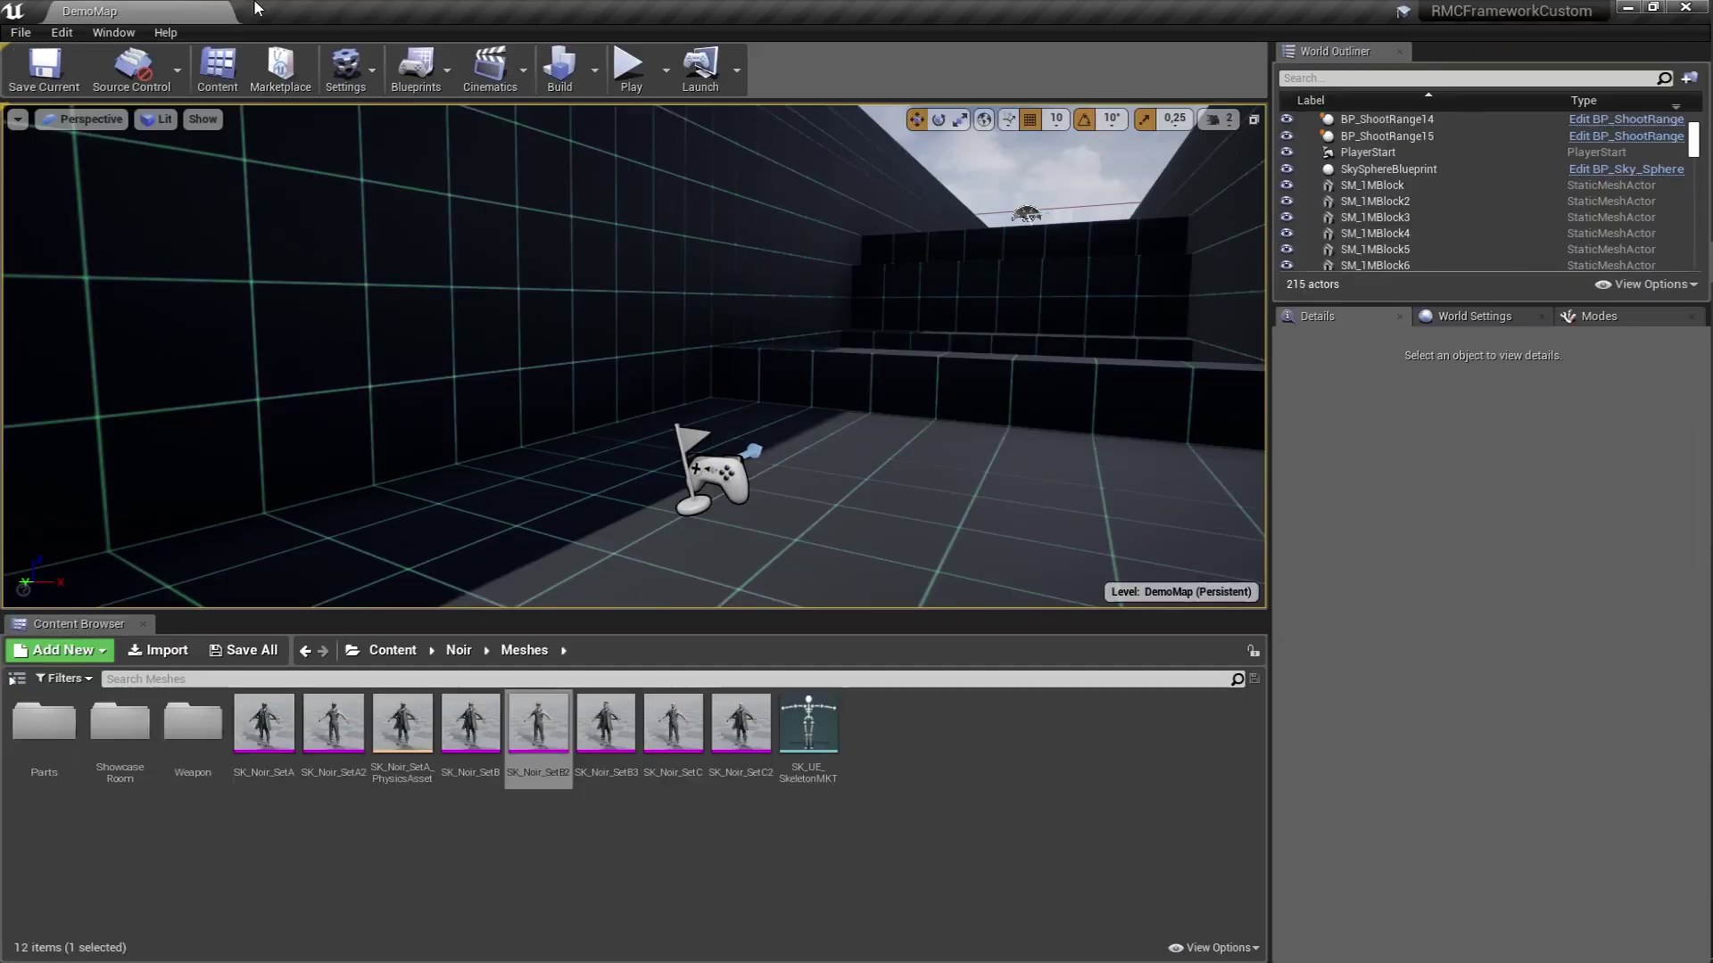
double_click(597, 772)
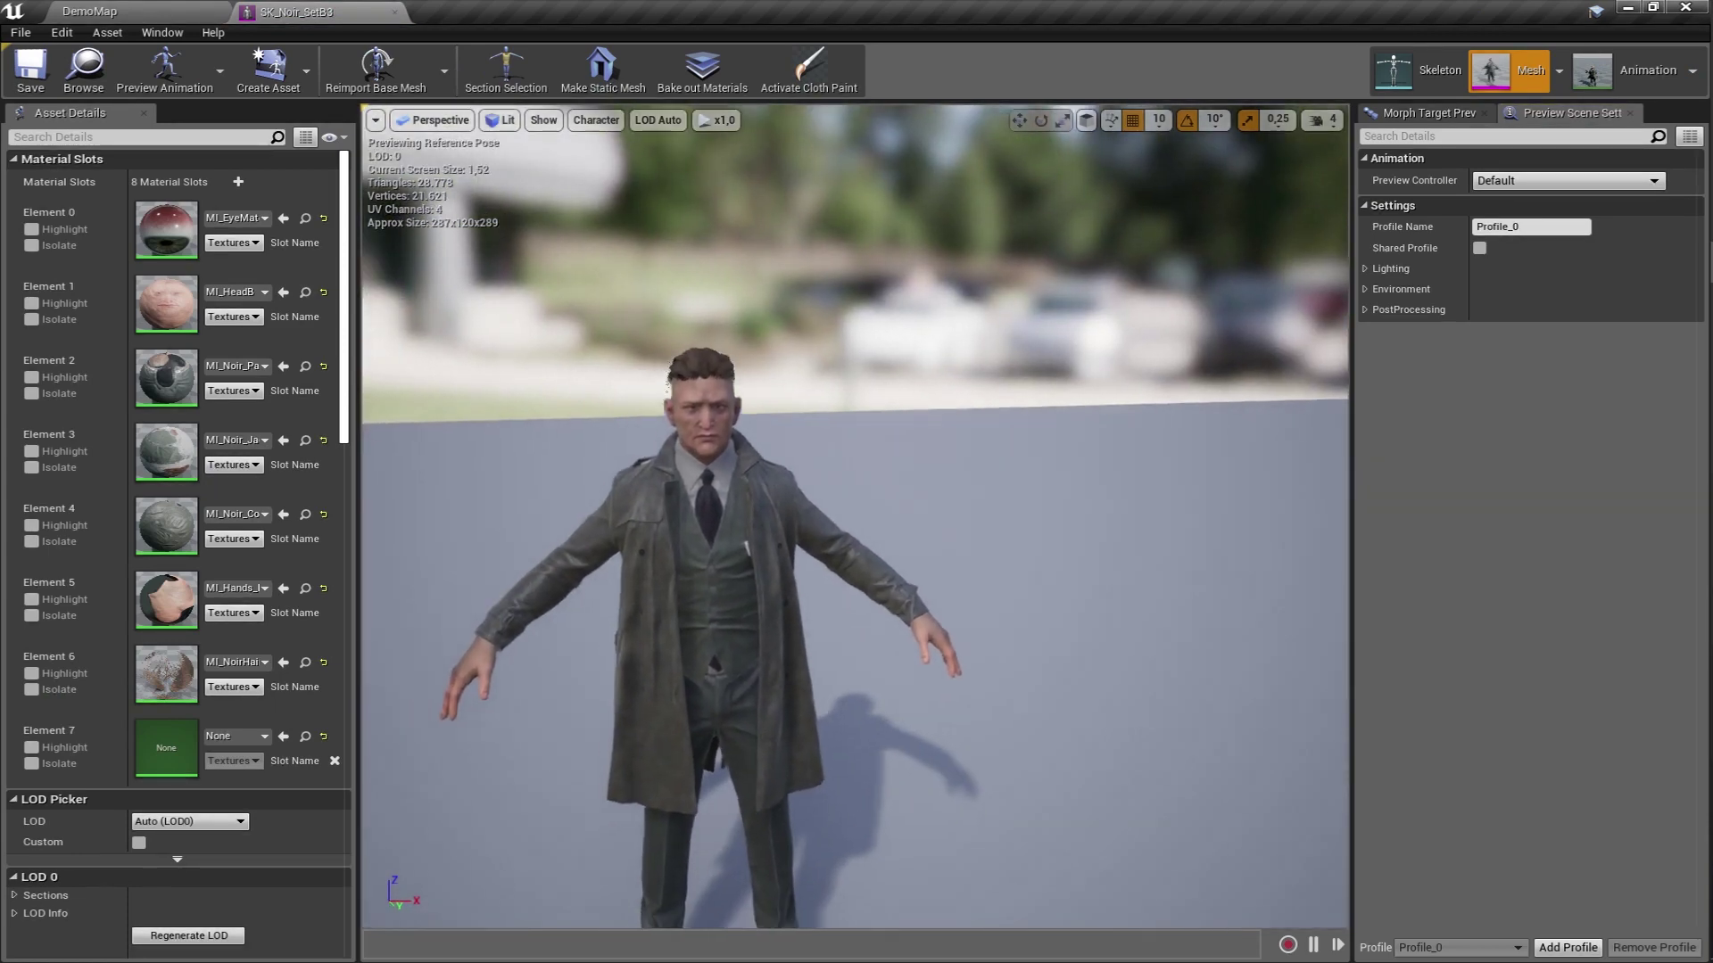
click(395, 11)
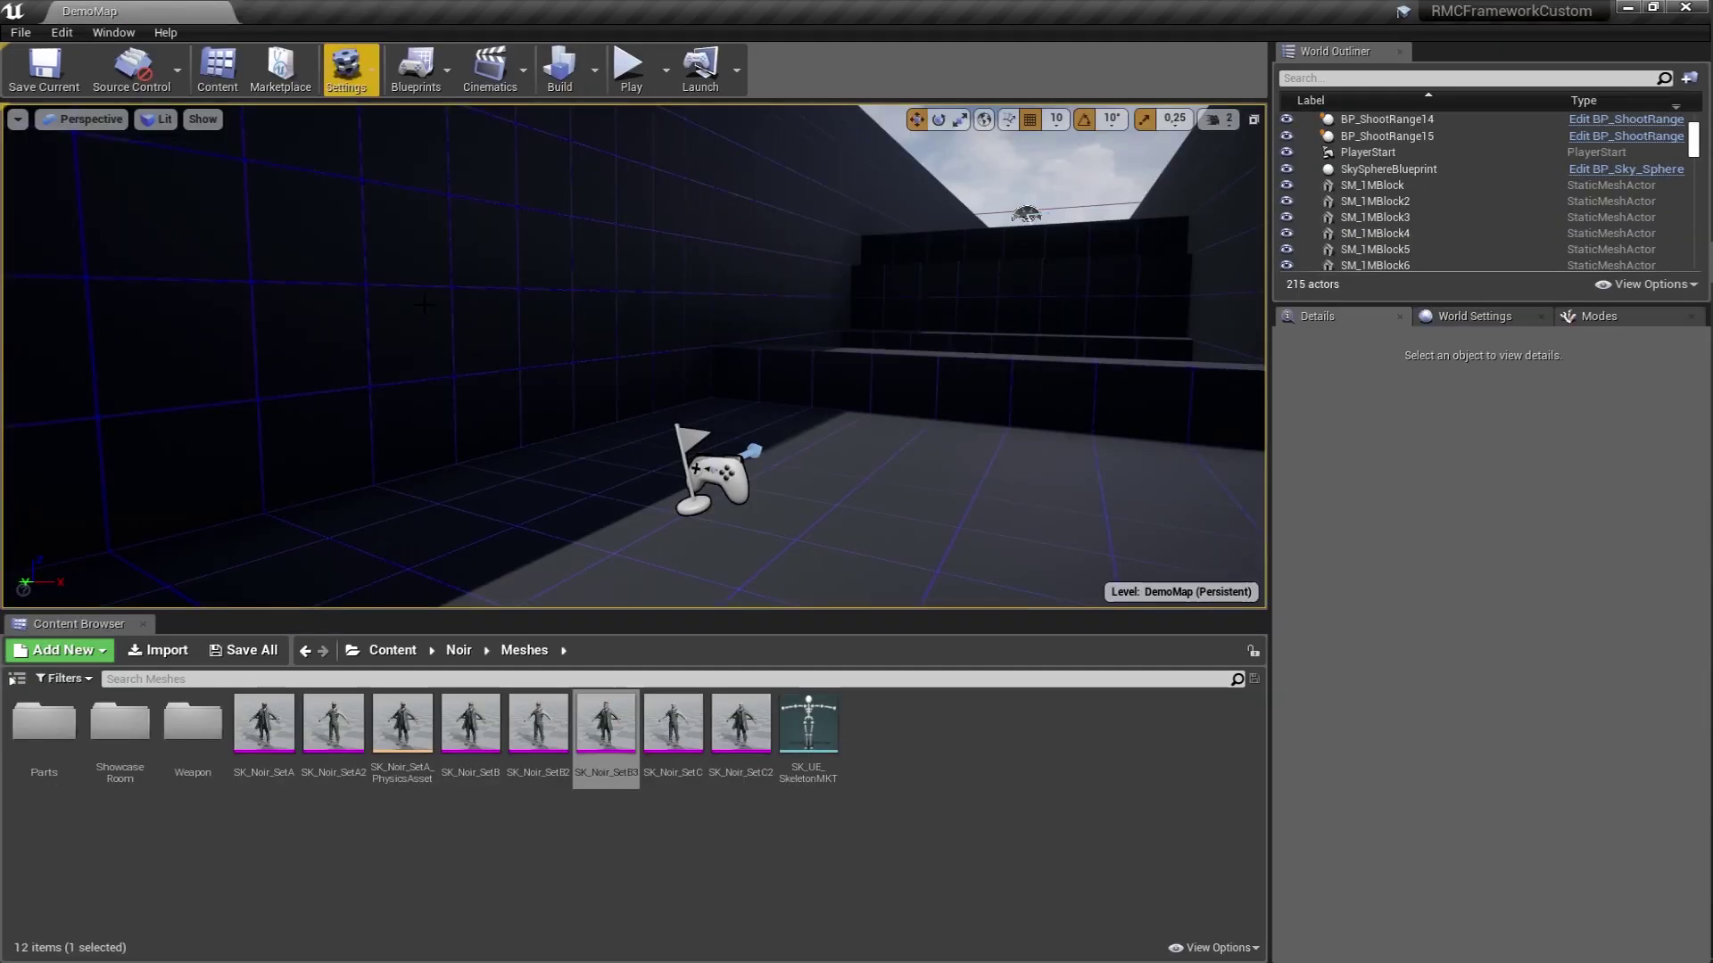
Assign UE4_Mannequin_Skeleton as the skeleton of SK_Noir_SetB3.
right_click(608, 753)
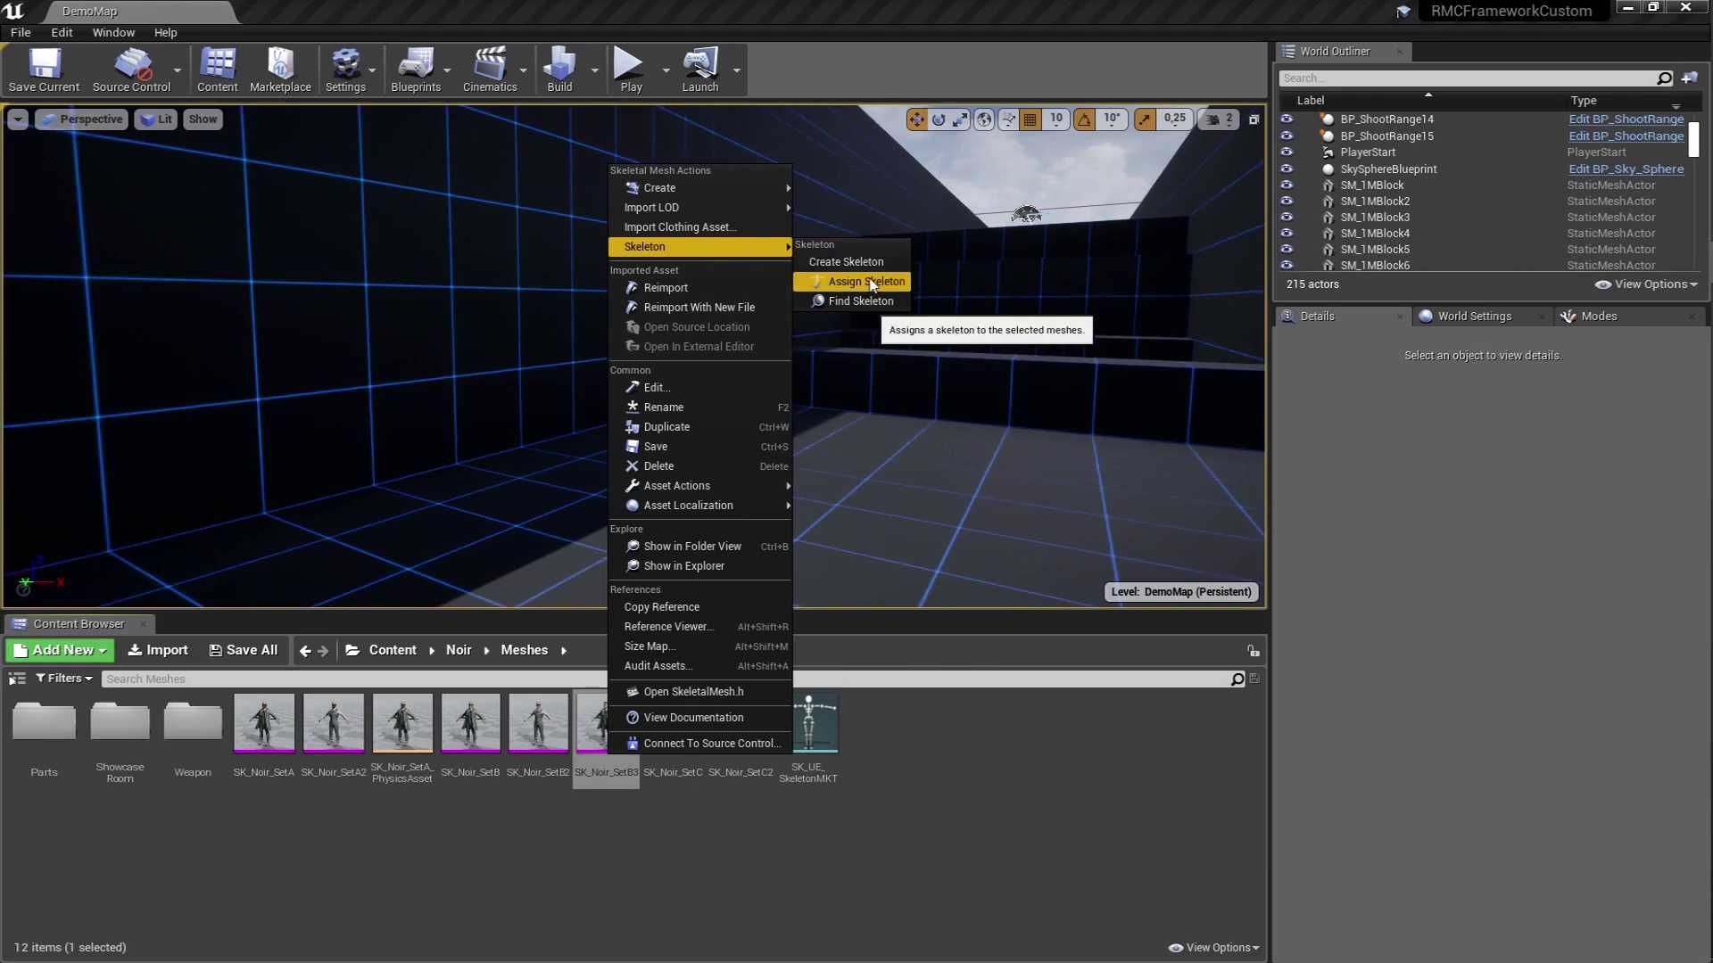
click(871, 284)
scroll(812, 463, down, 4)
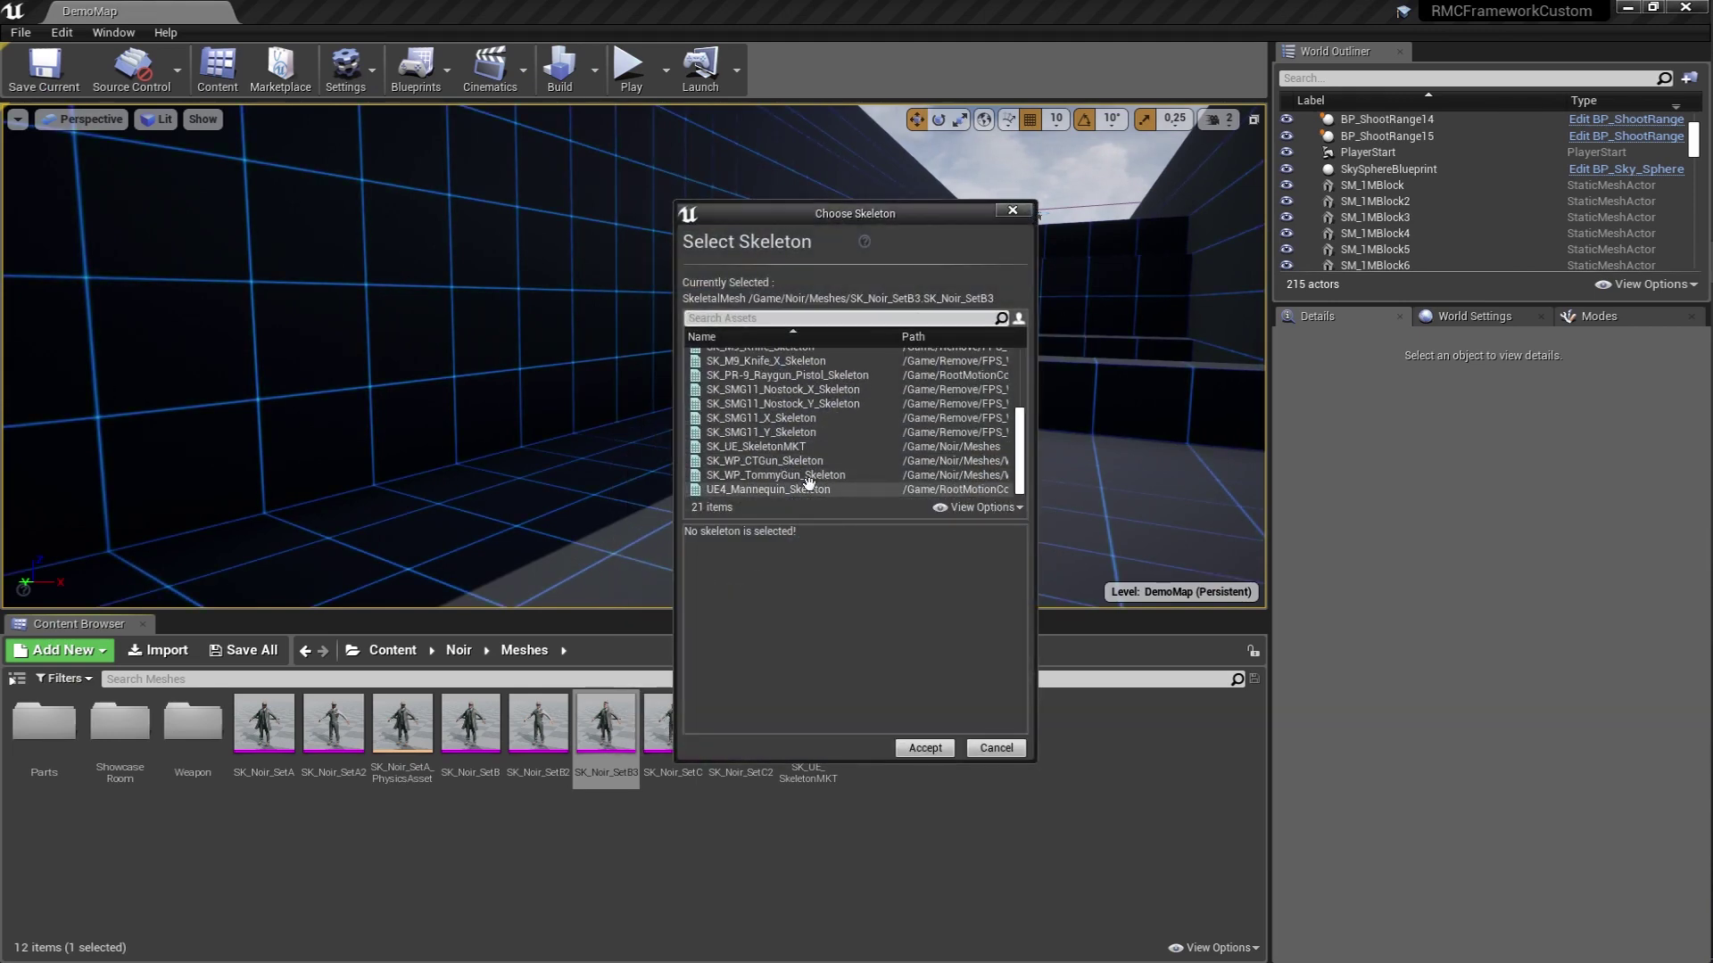
click(792, 490)
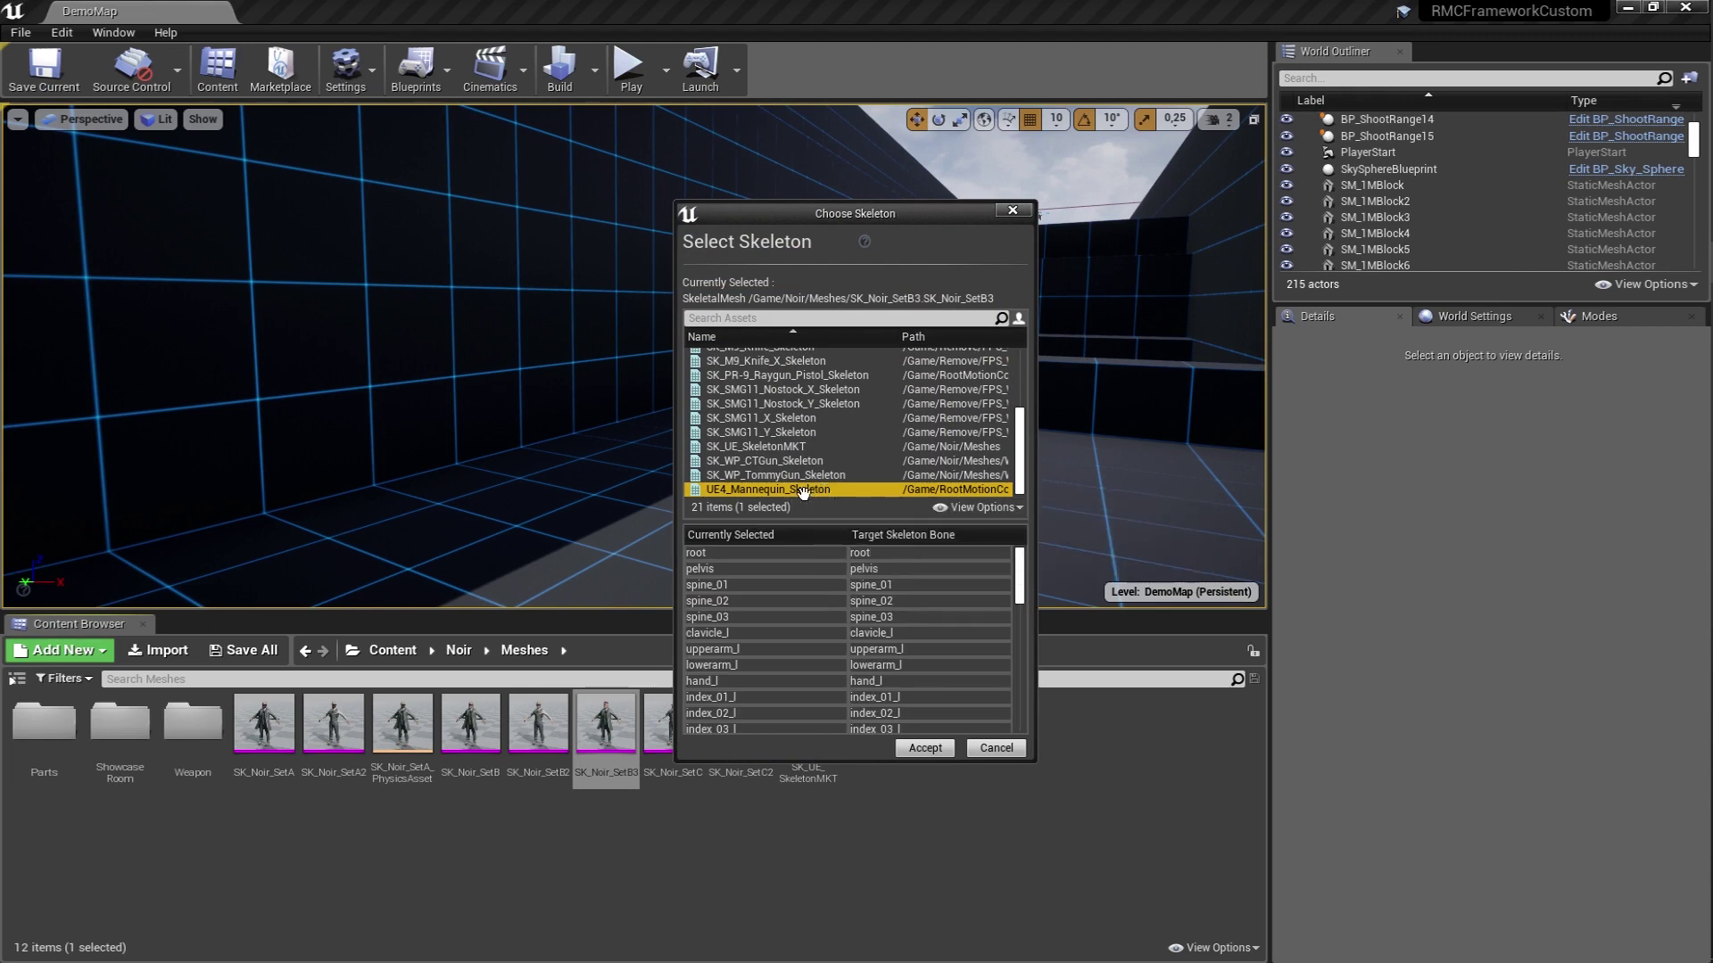
click(924, 748)
Save SK_Noir_SetB3 and return to the Content root folder.
click(243, 650)
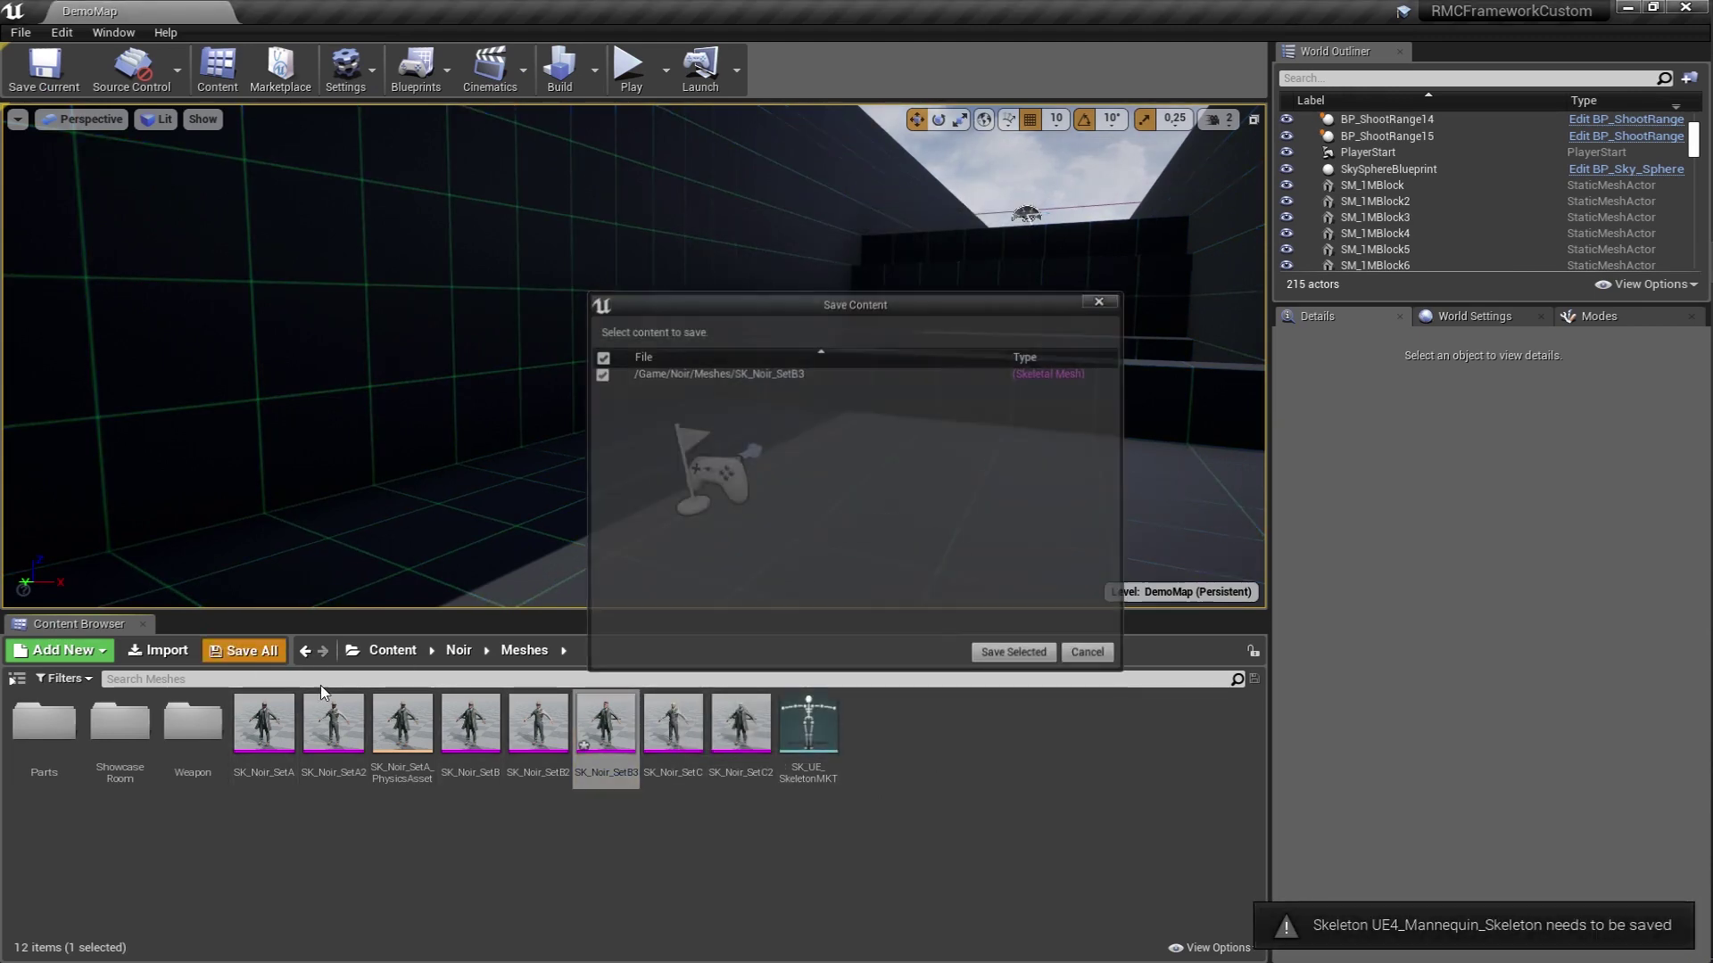
click(1015, 654)
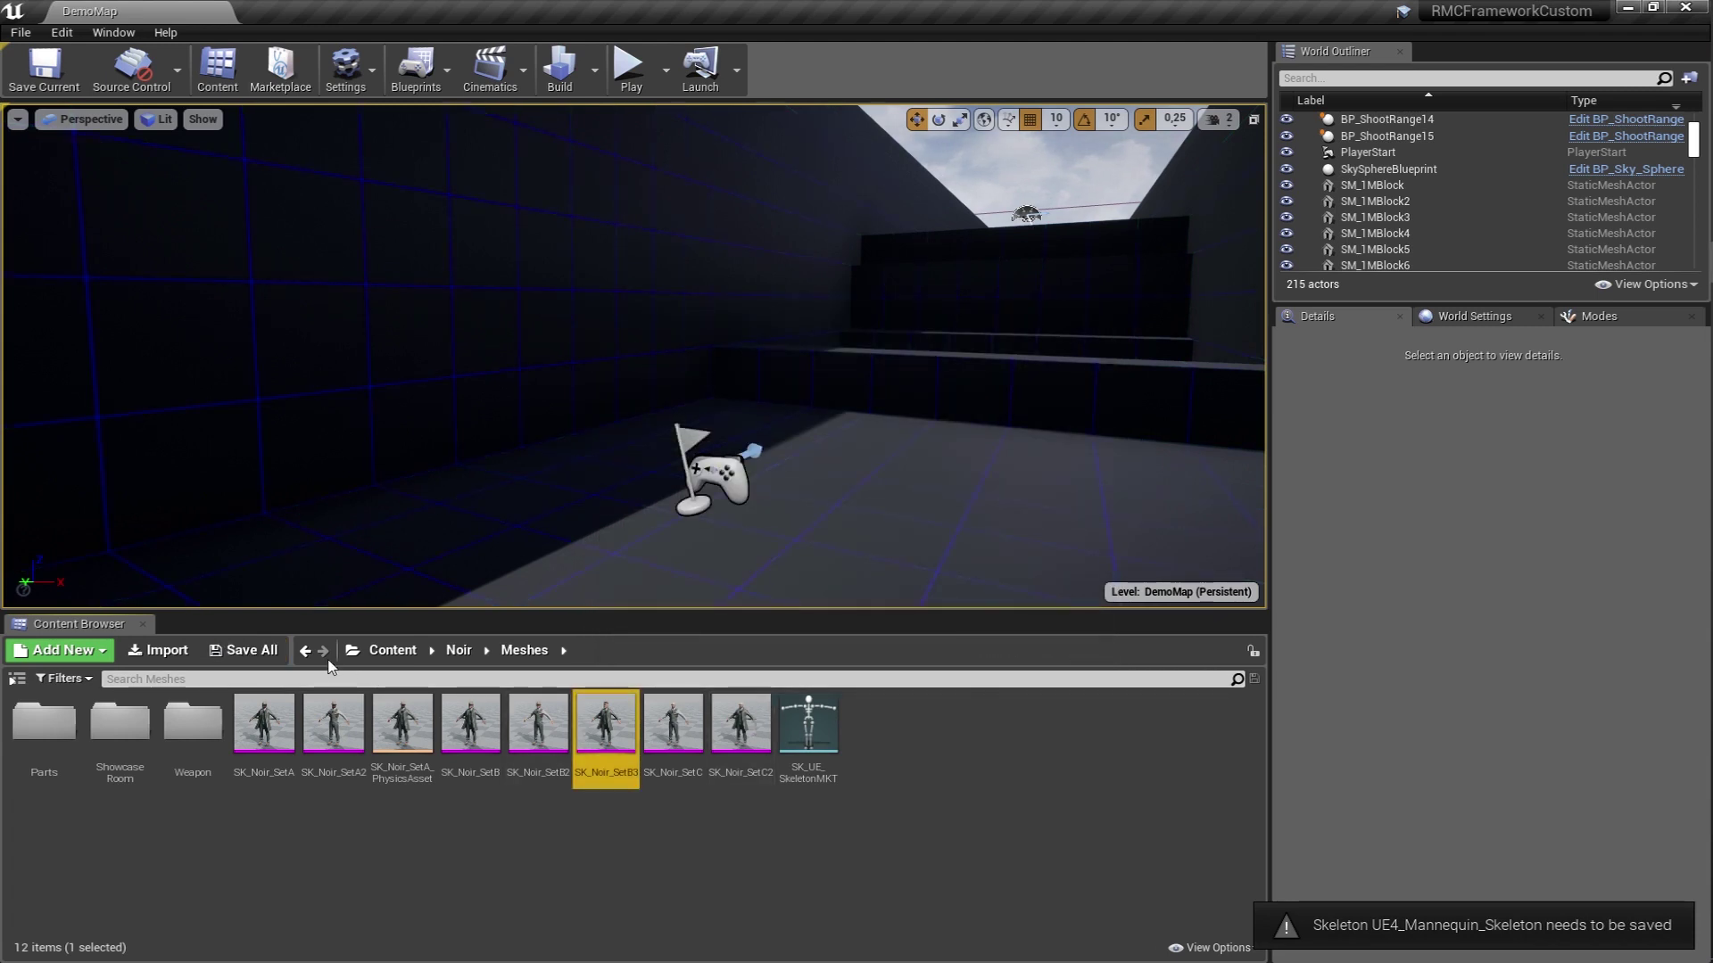
click(392, 650)
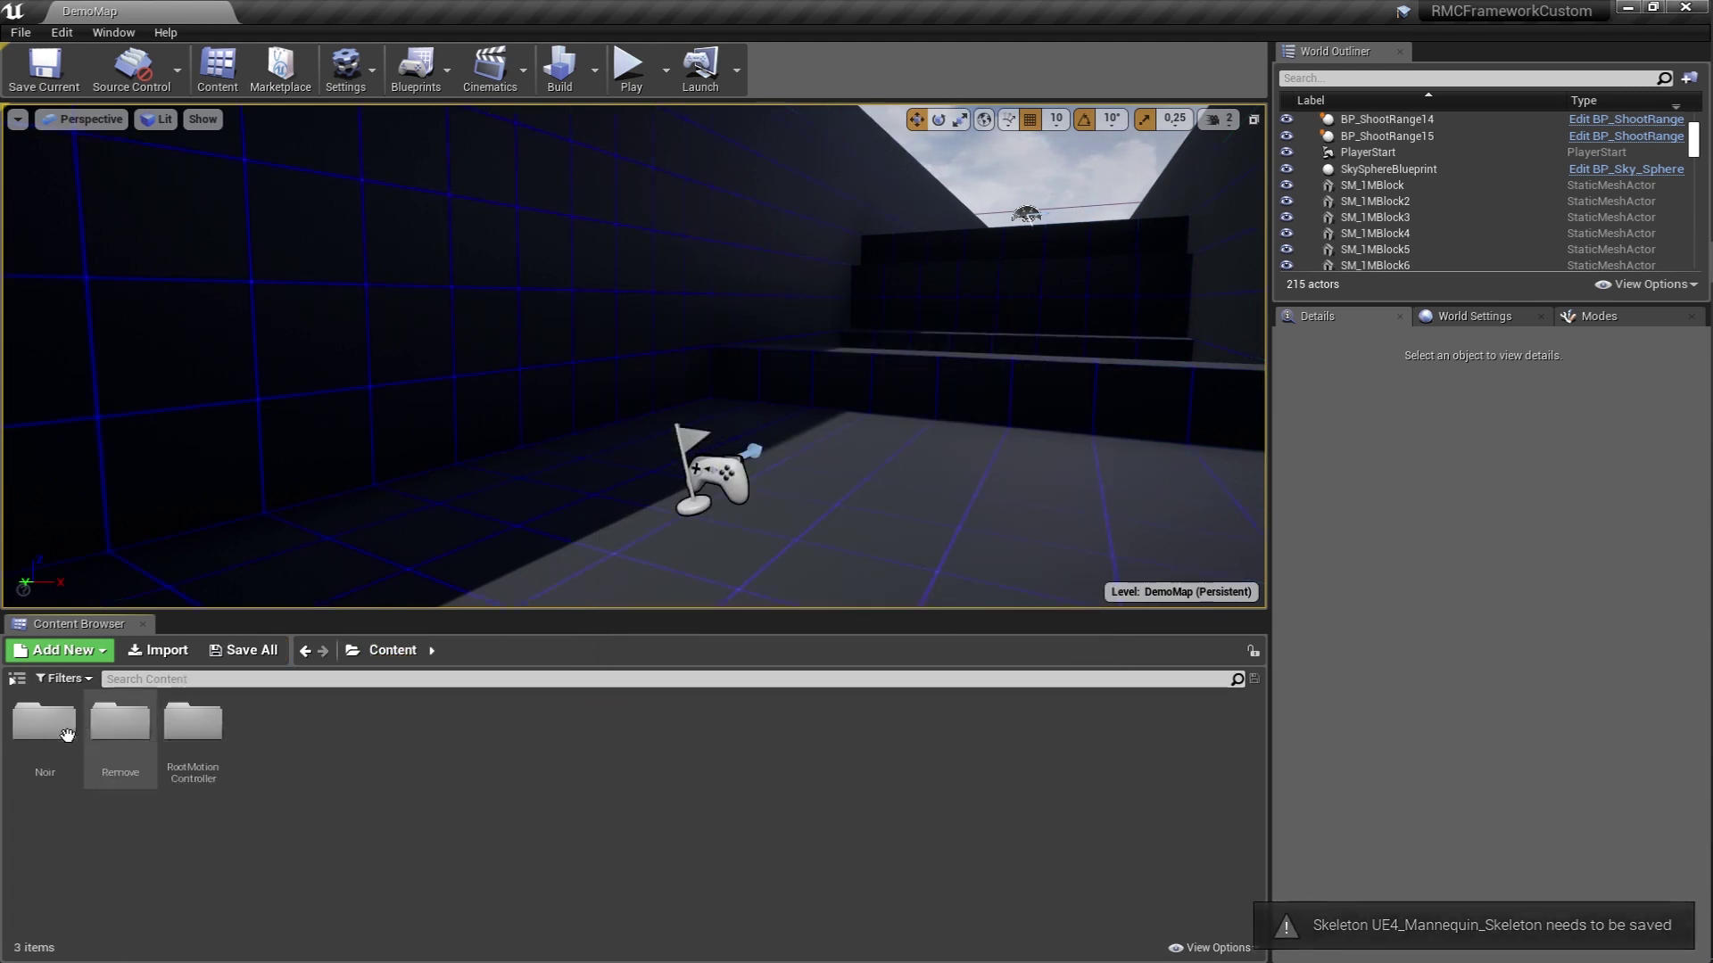
Open BP_MasterCharacter from RootMotionController > Character and select its Mesh component.
double_click(193, 727)
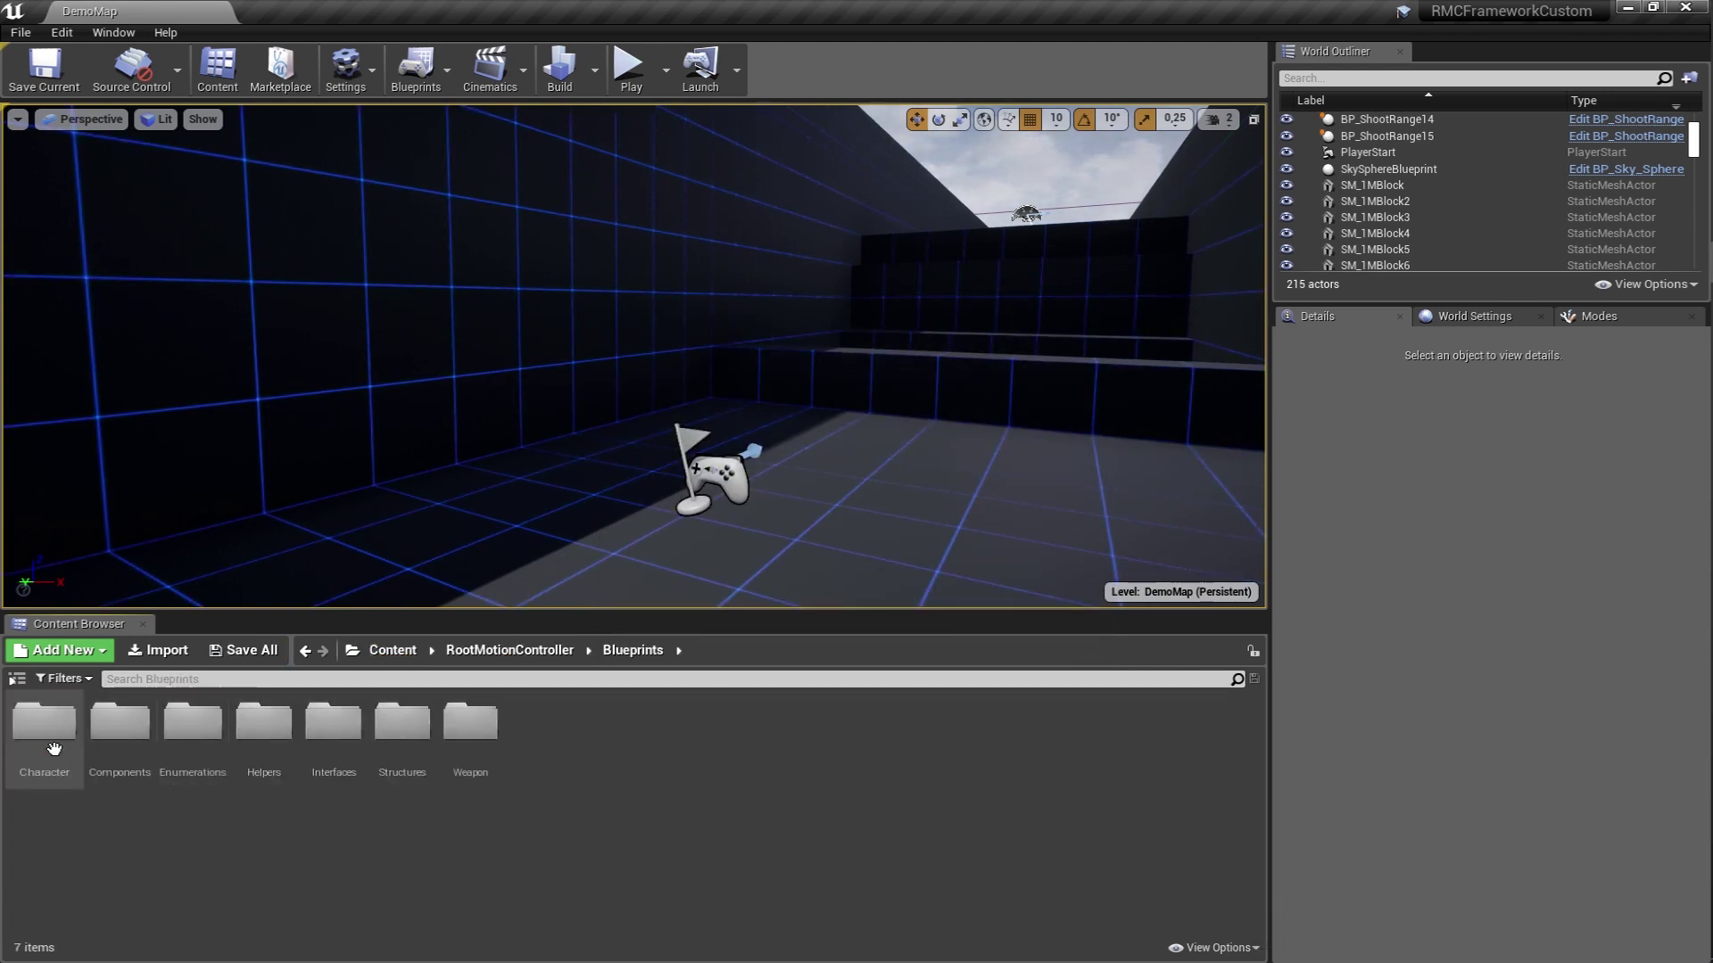
double_click(55, 750)
double_click(191, 727)
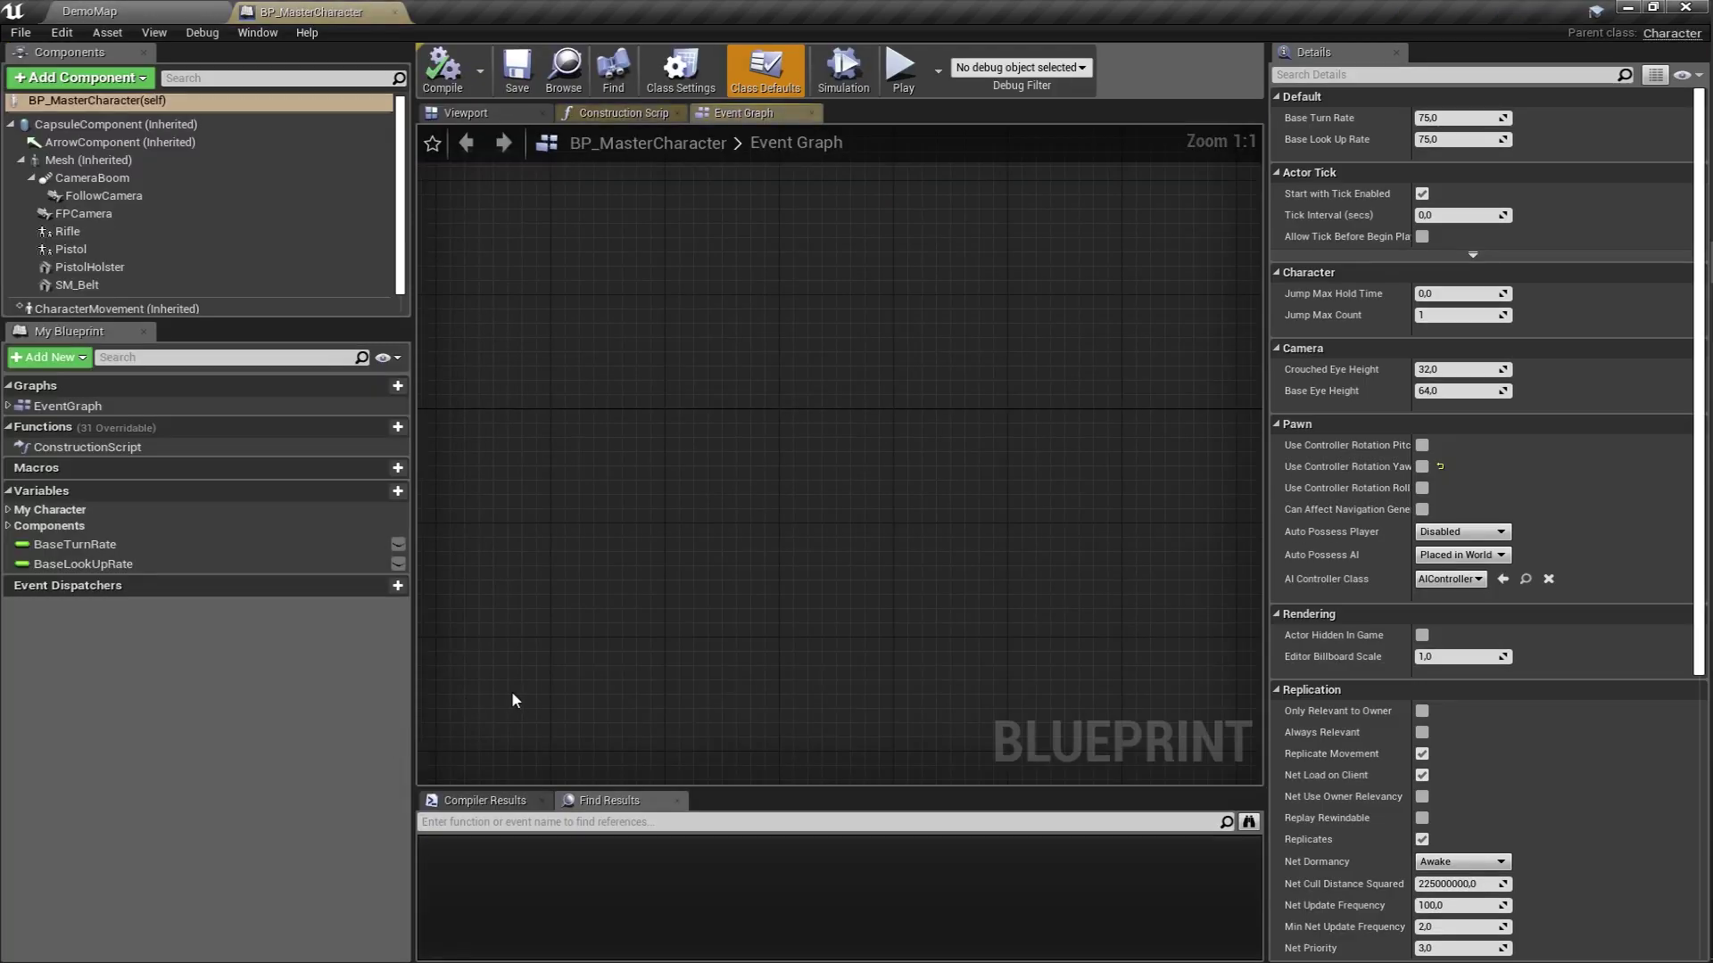
click(482, 115)
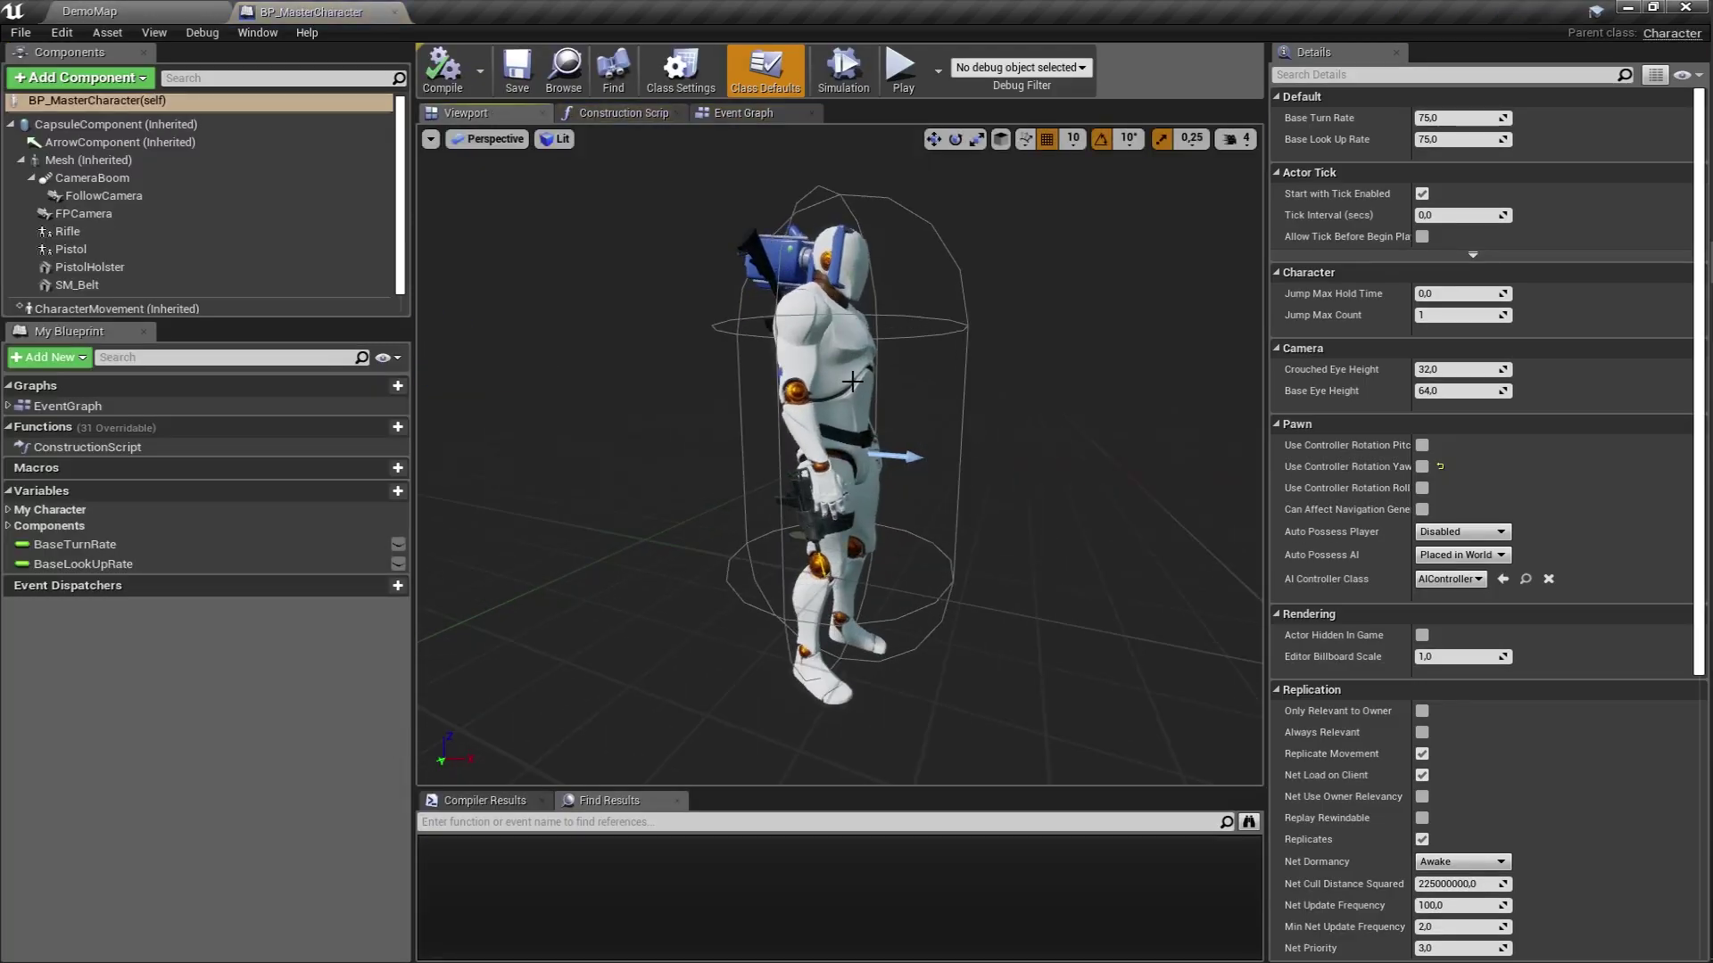
click(829, 401)
click(1548, 501)
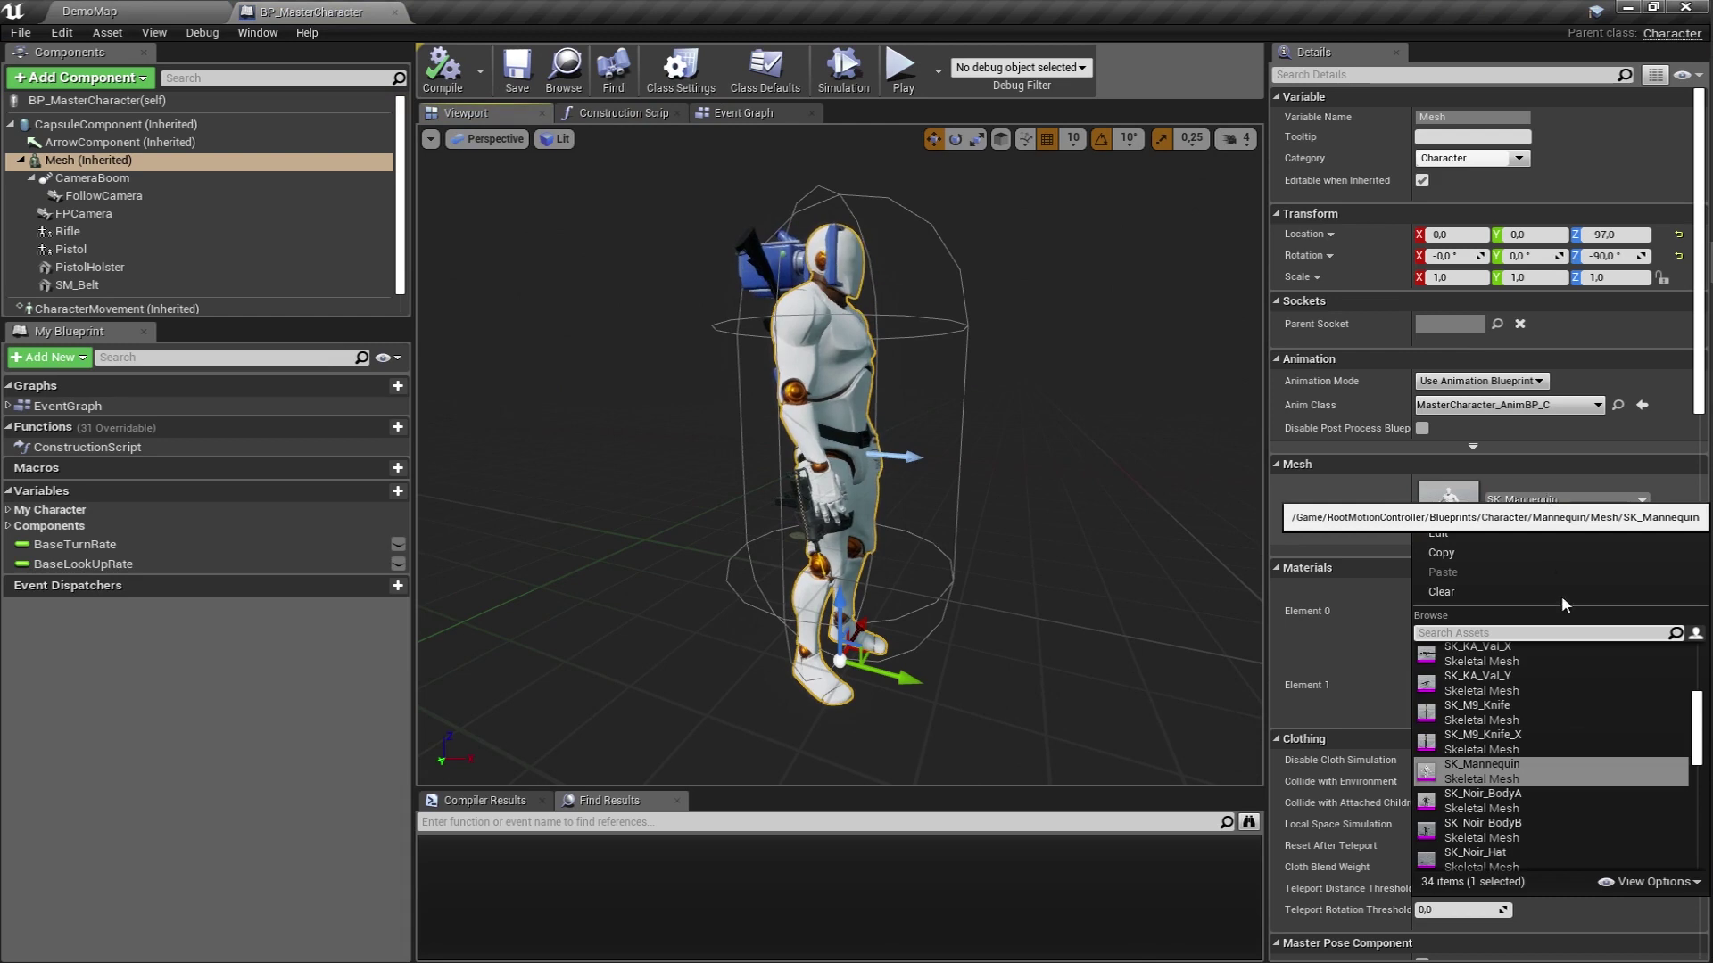
scroll(1579, 716, down, 1)
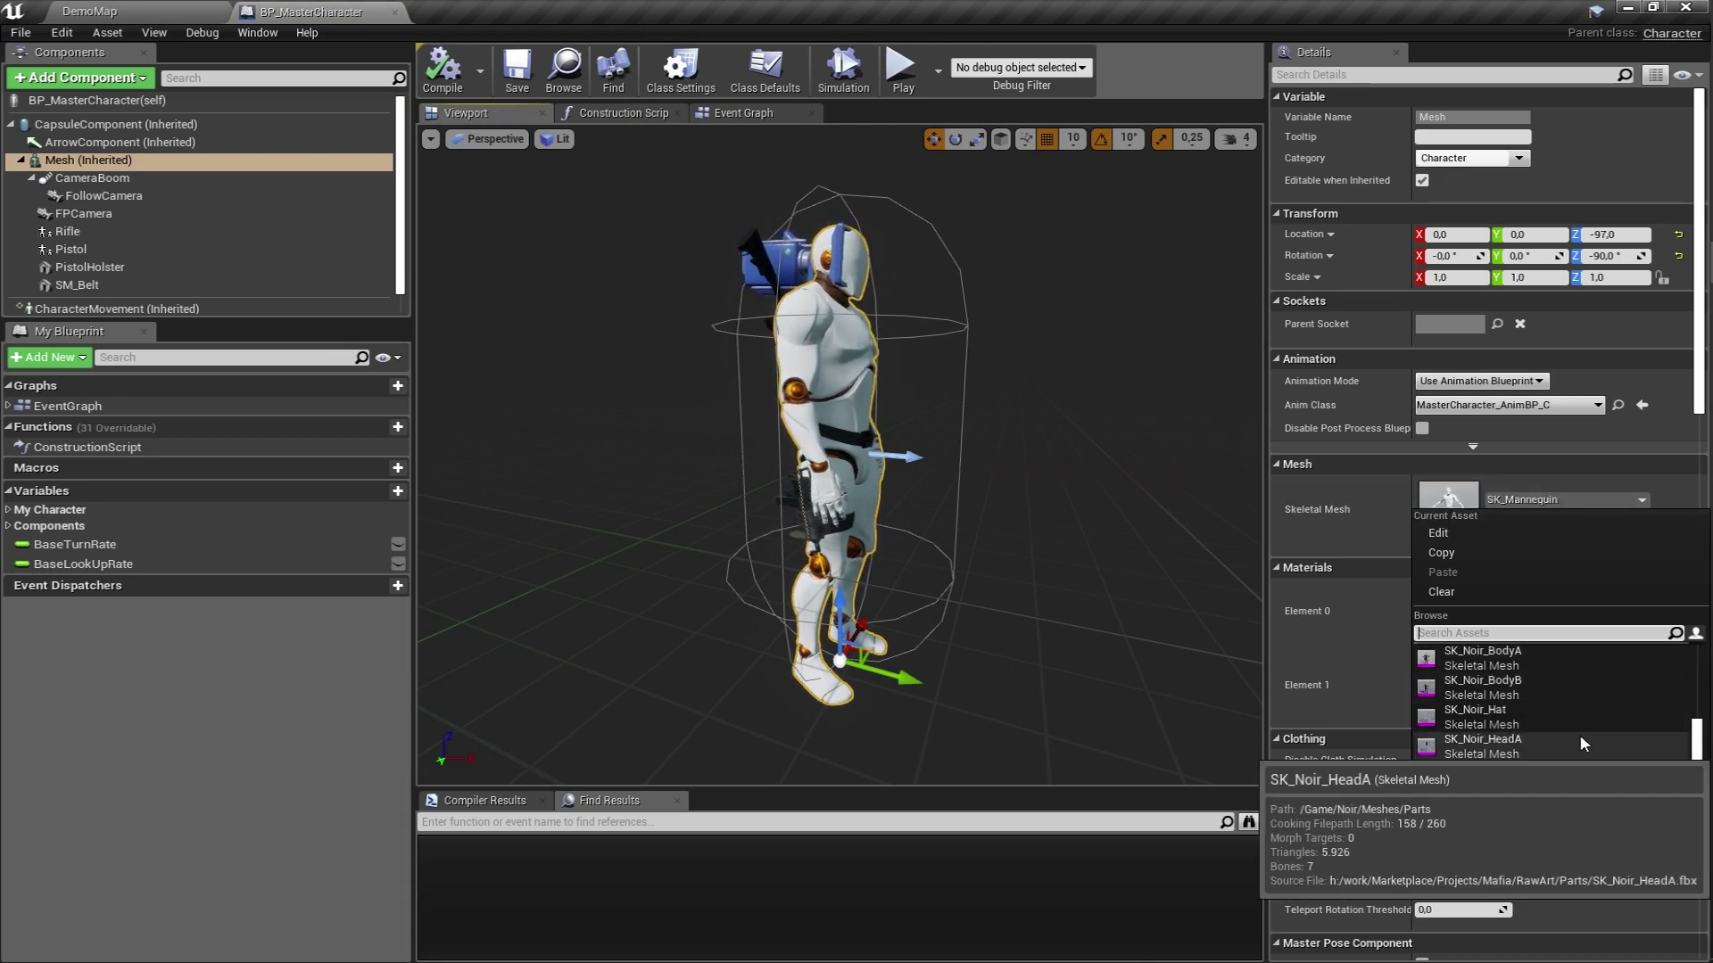
scroll(1579, 735, down, 3)
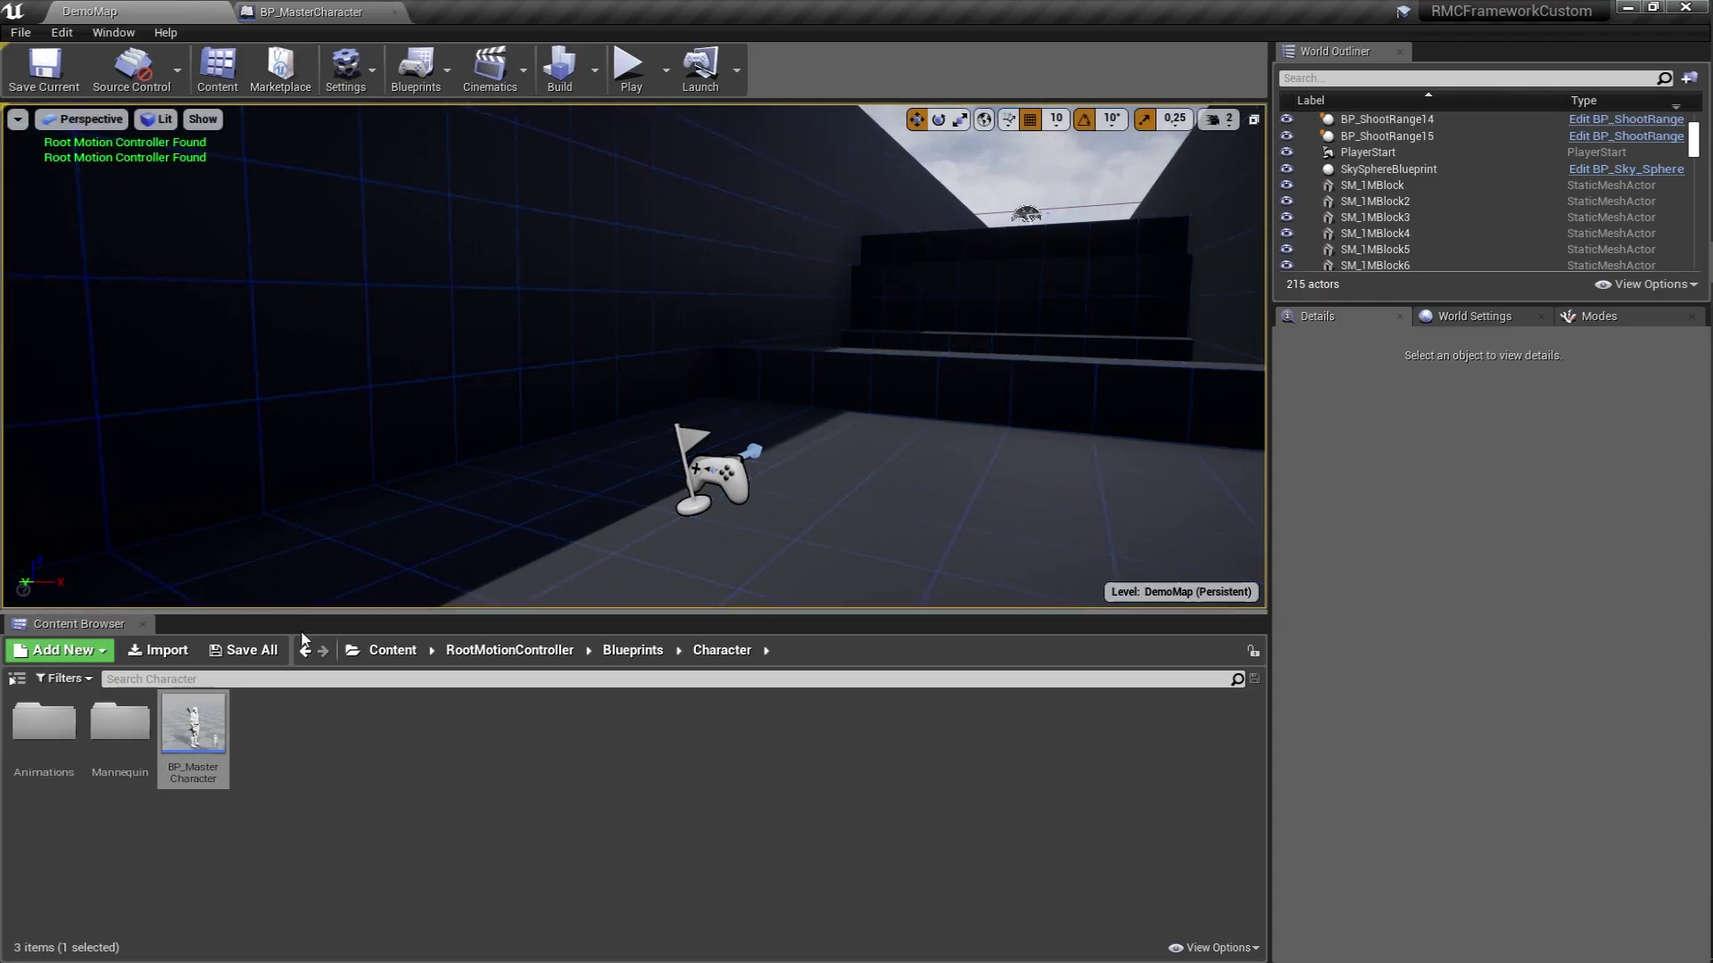
Set the Mesh component's Skeletal Mesh to SK_Noir_SetB3 and return to DemoMap.
click(562, 656)
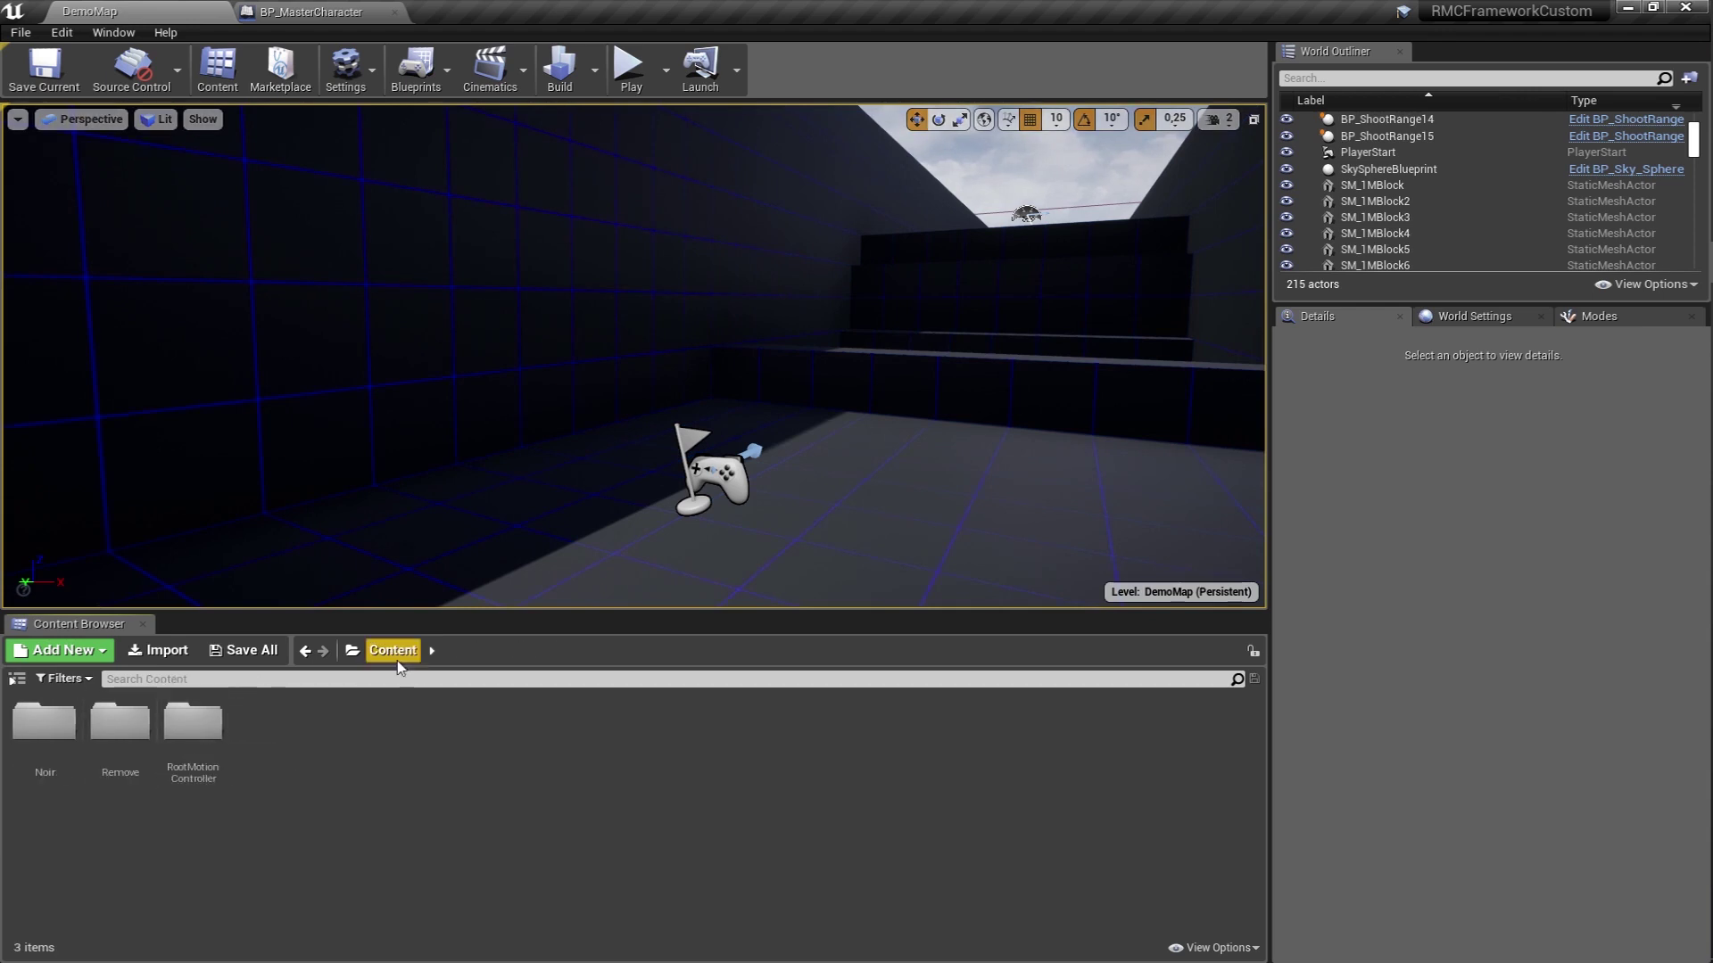
double_click(264, 745)
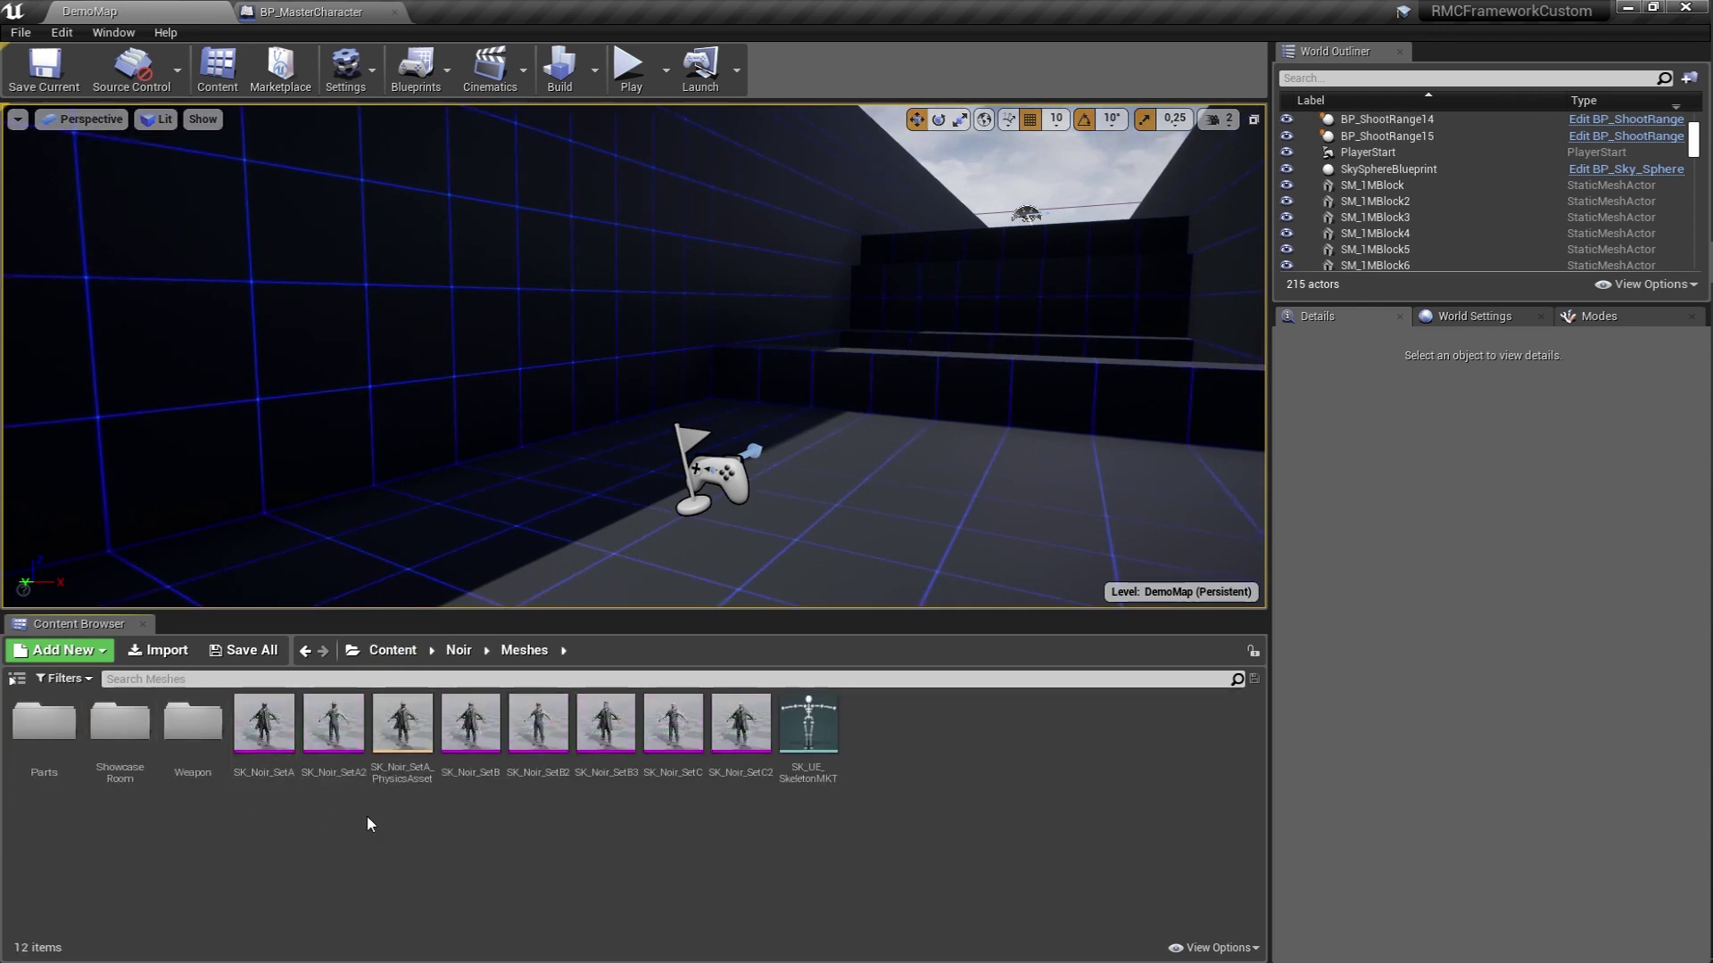
click(608, 772)
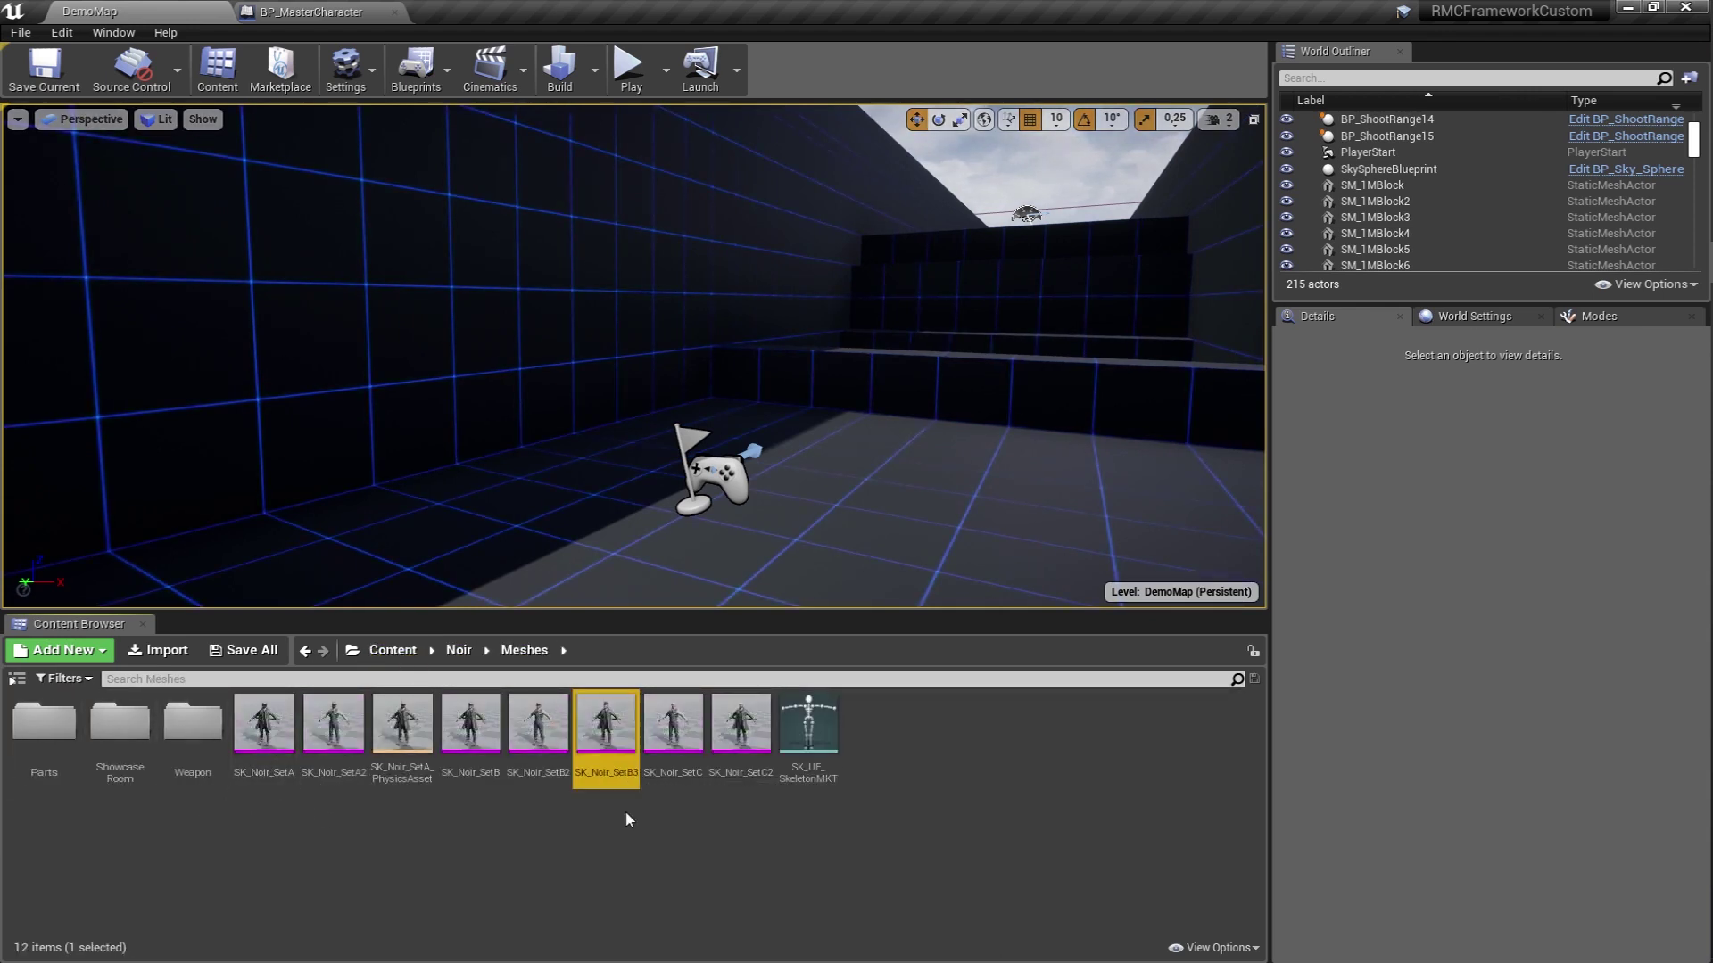
click(328, 11)
click(1534, 501)
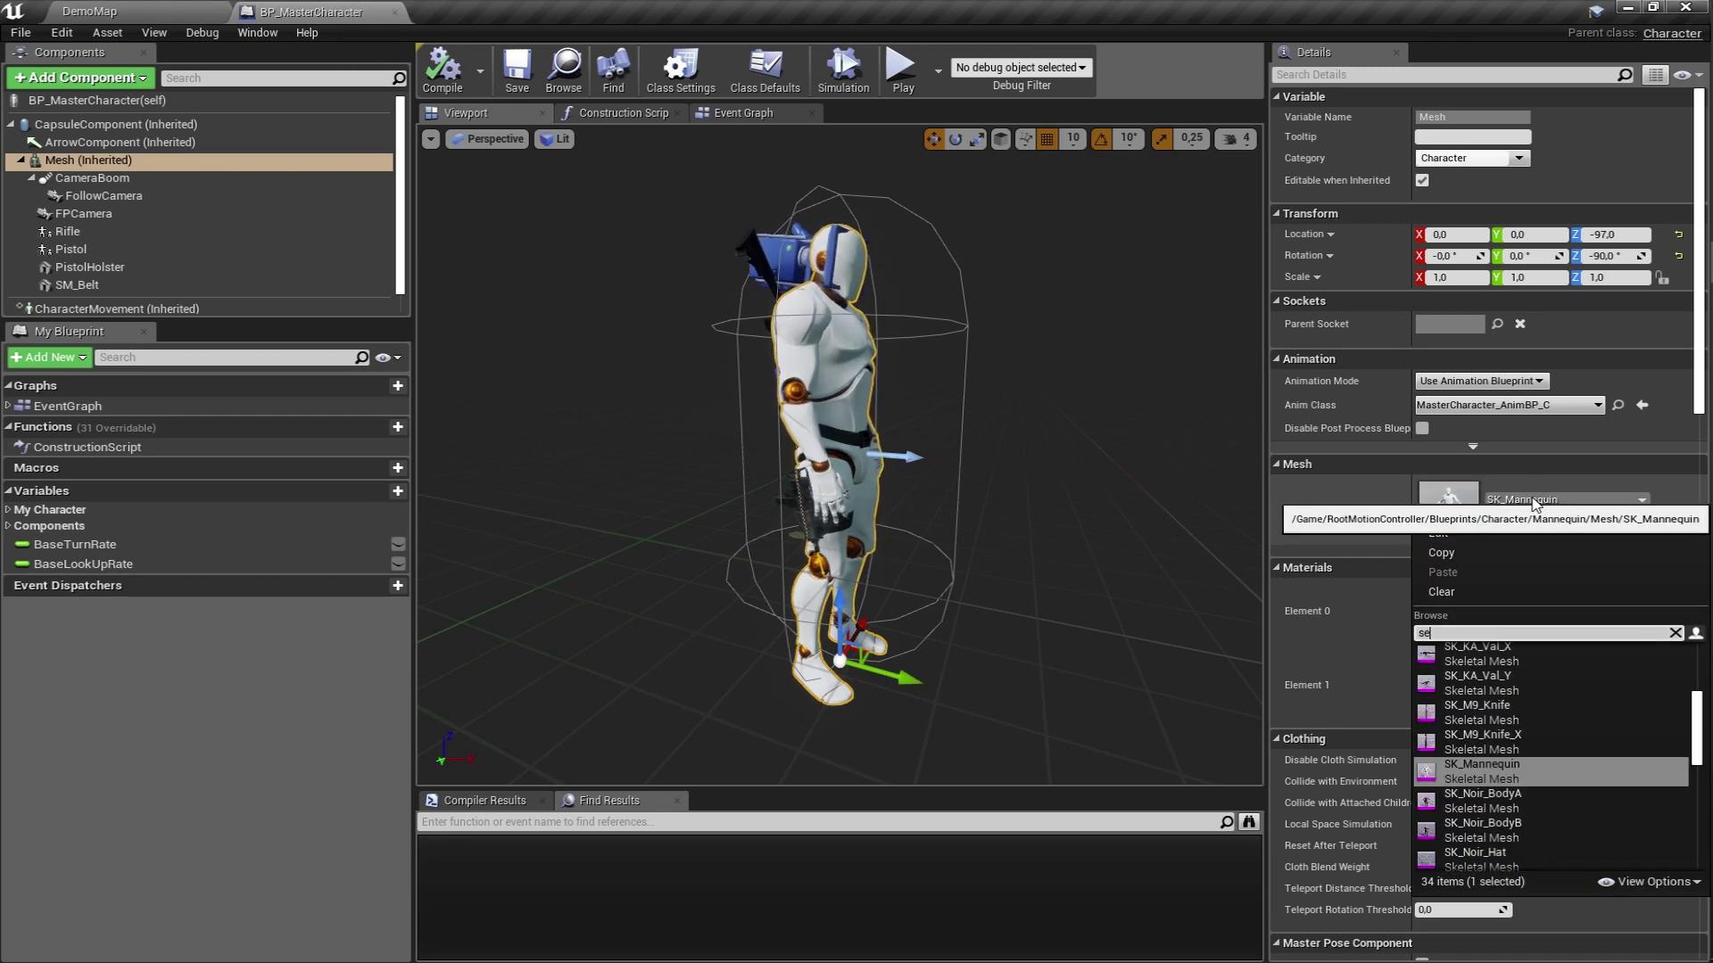
click(1554, 657)
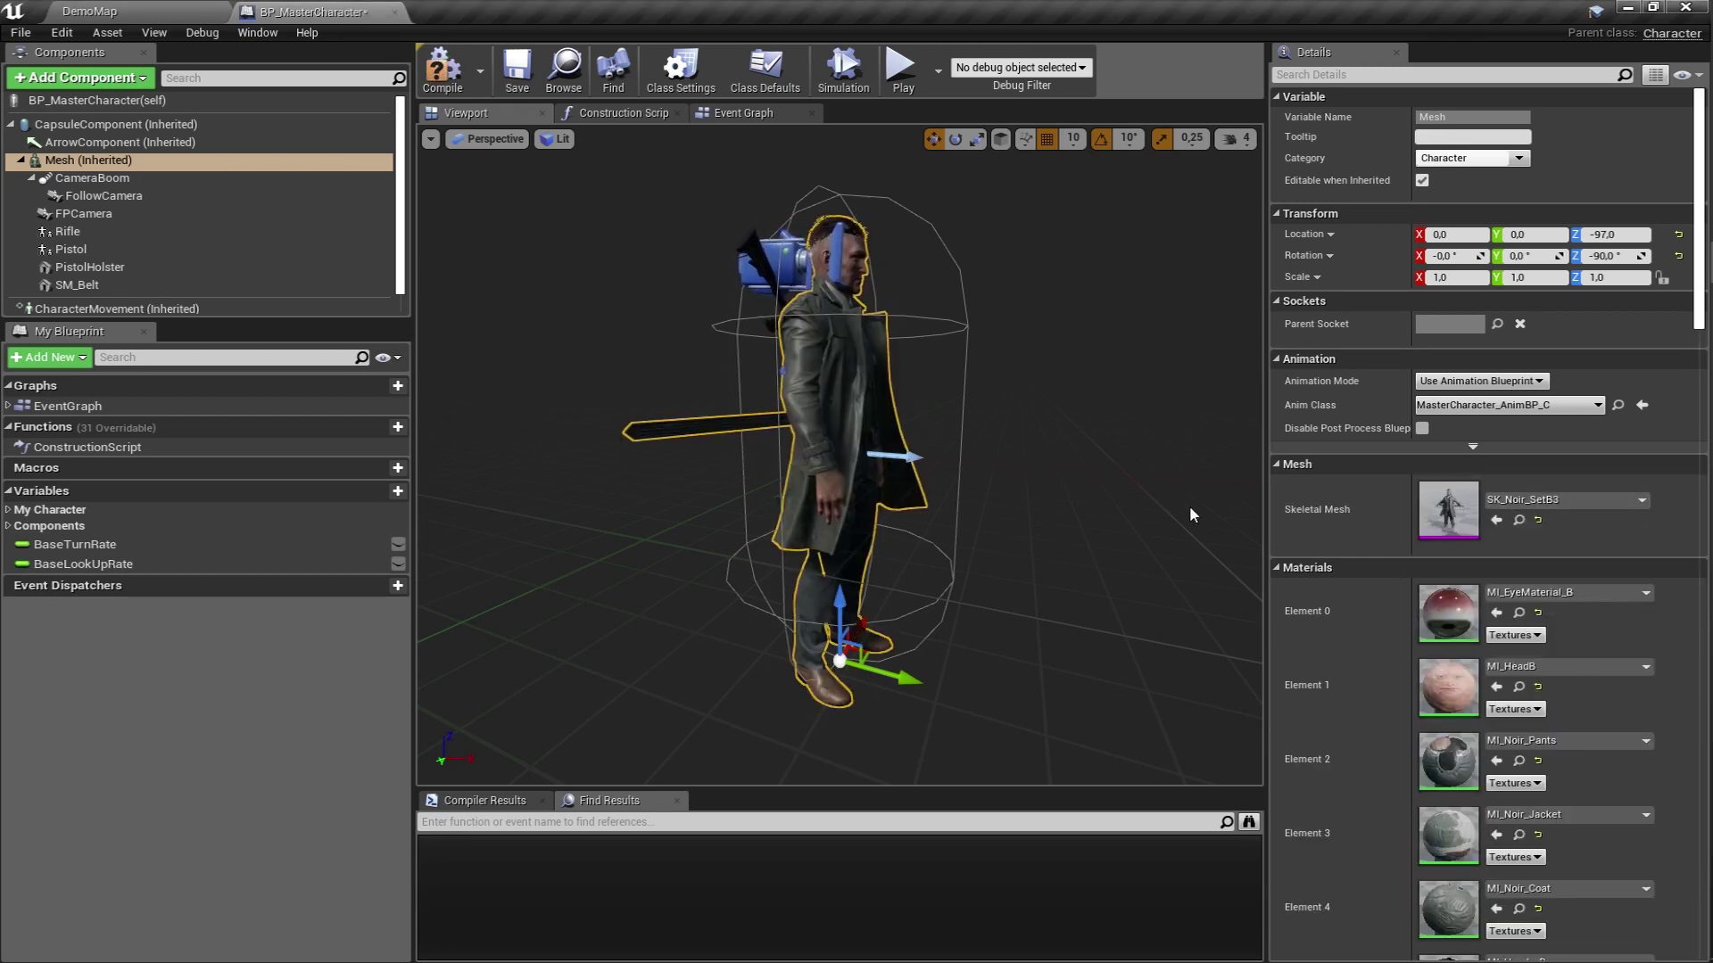
drag(1069, 470, 857, 464)
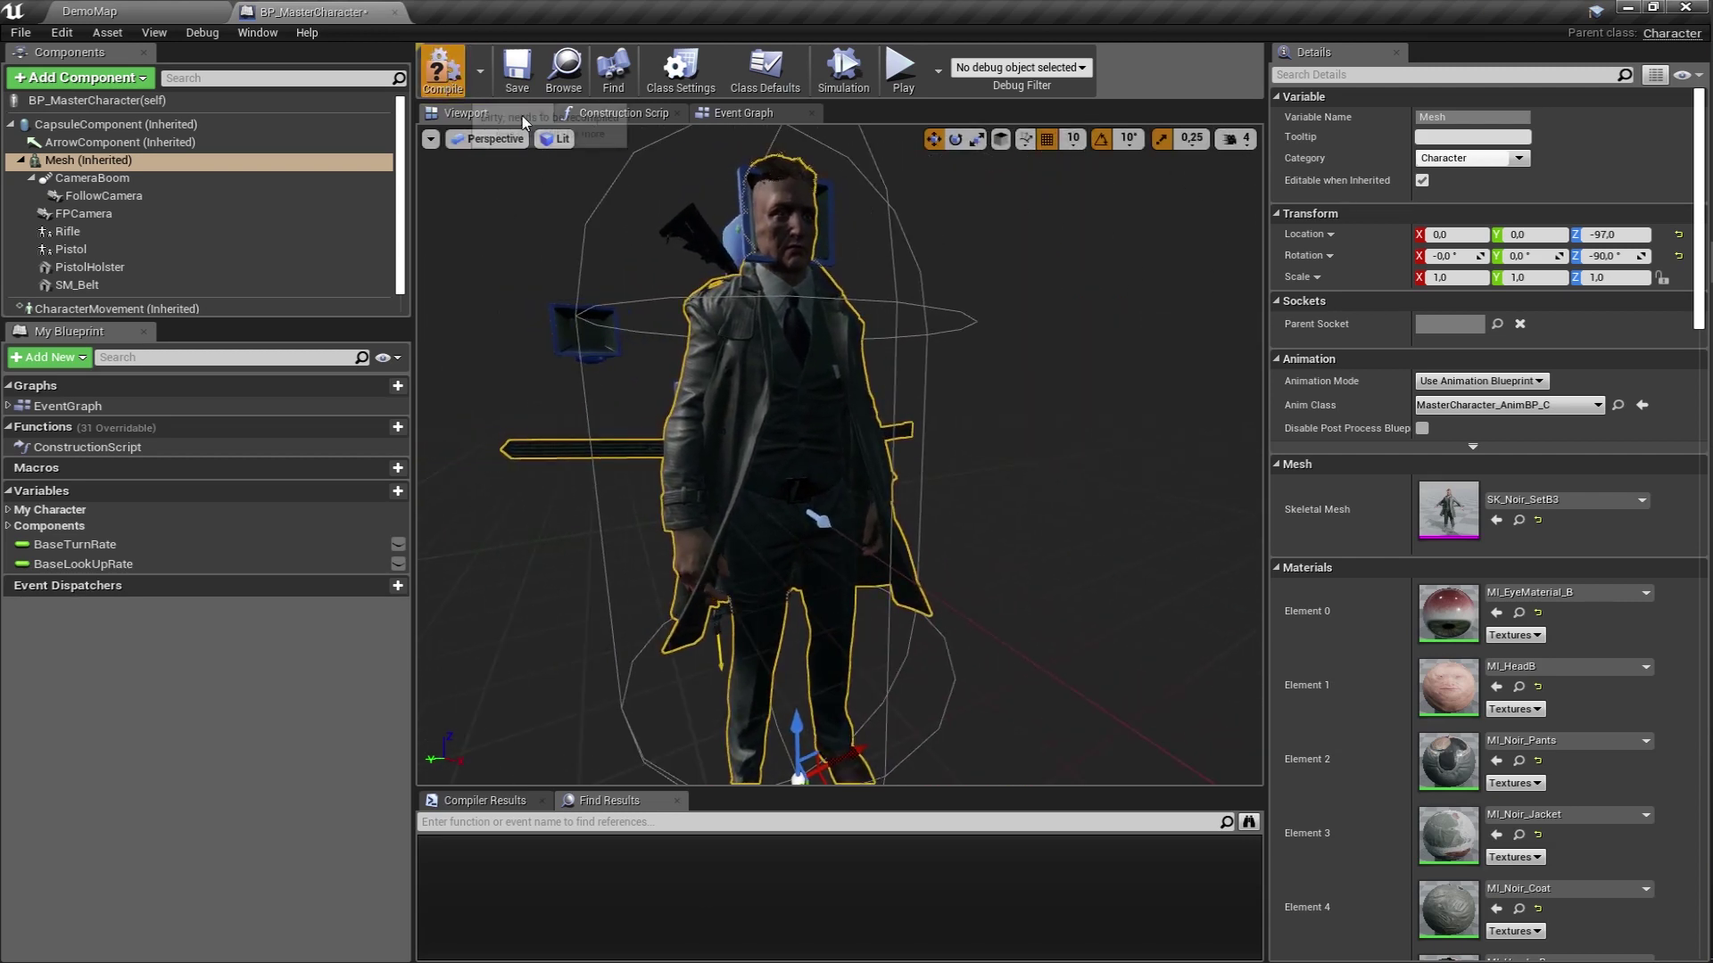
click(136, 9)
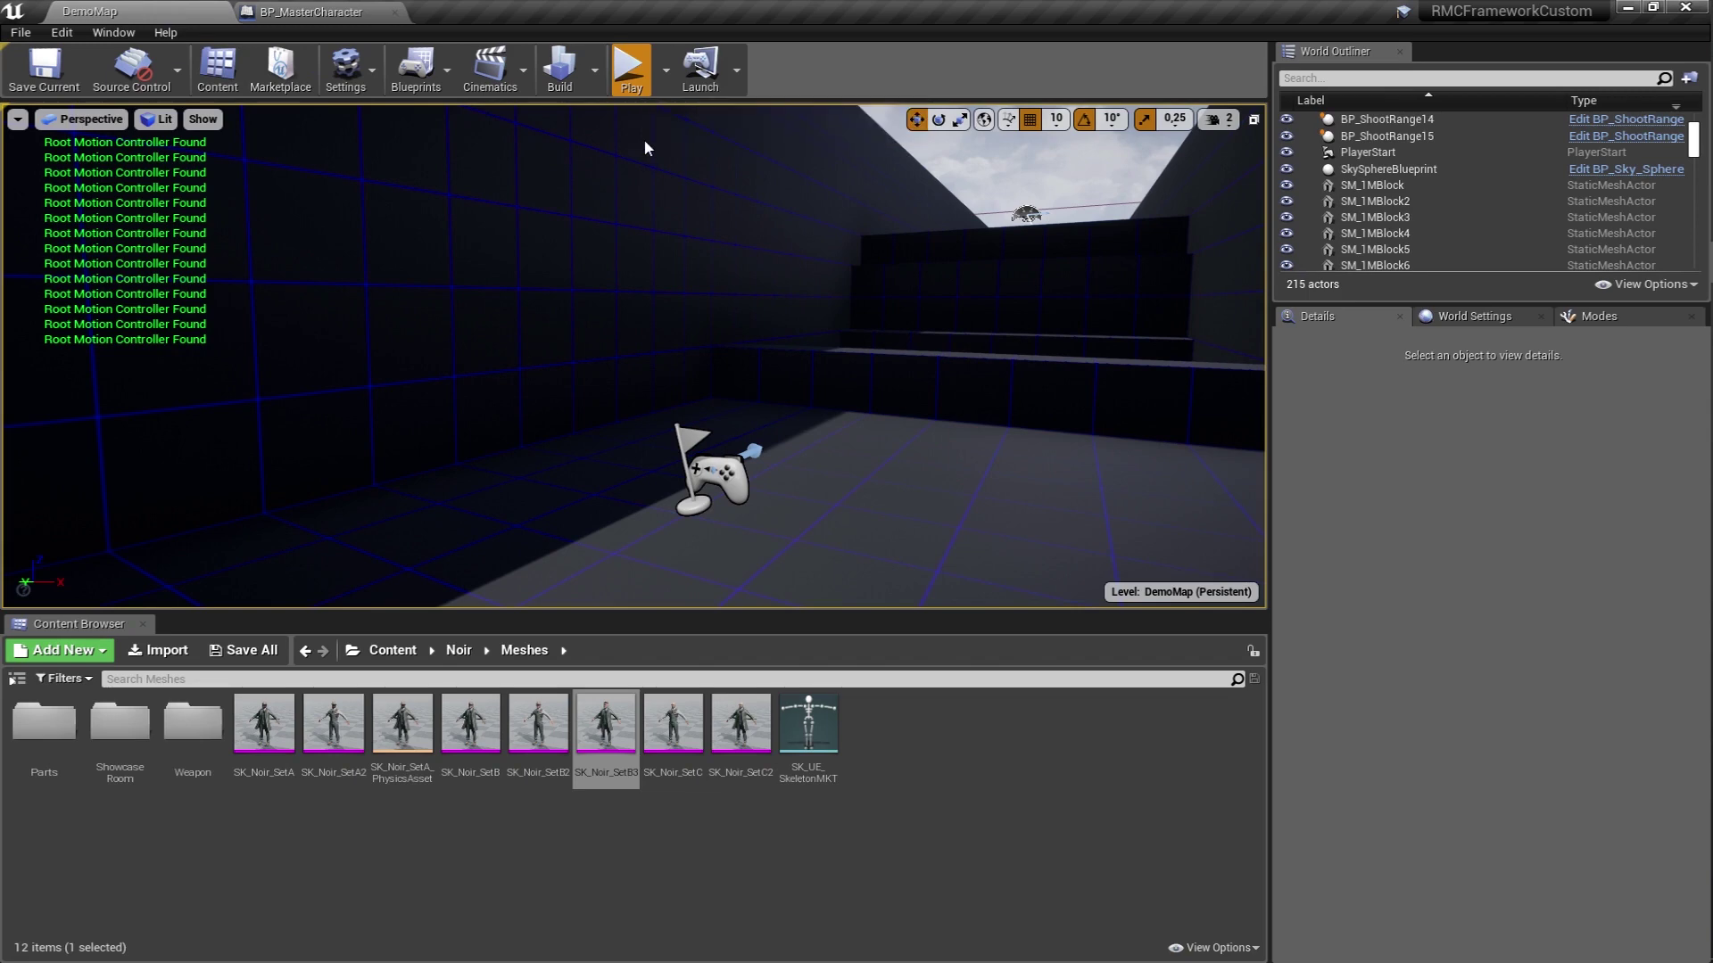
Start fullscreen Play in DemoMap, walk forward, and fire the pistol at the wall.
key(alt+p)
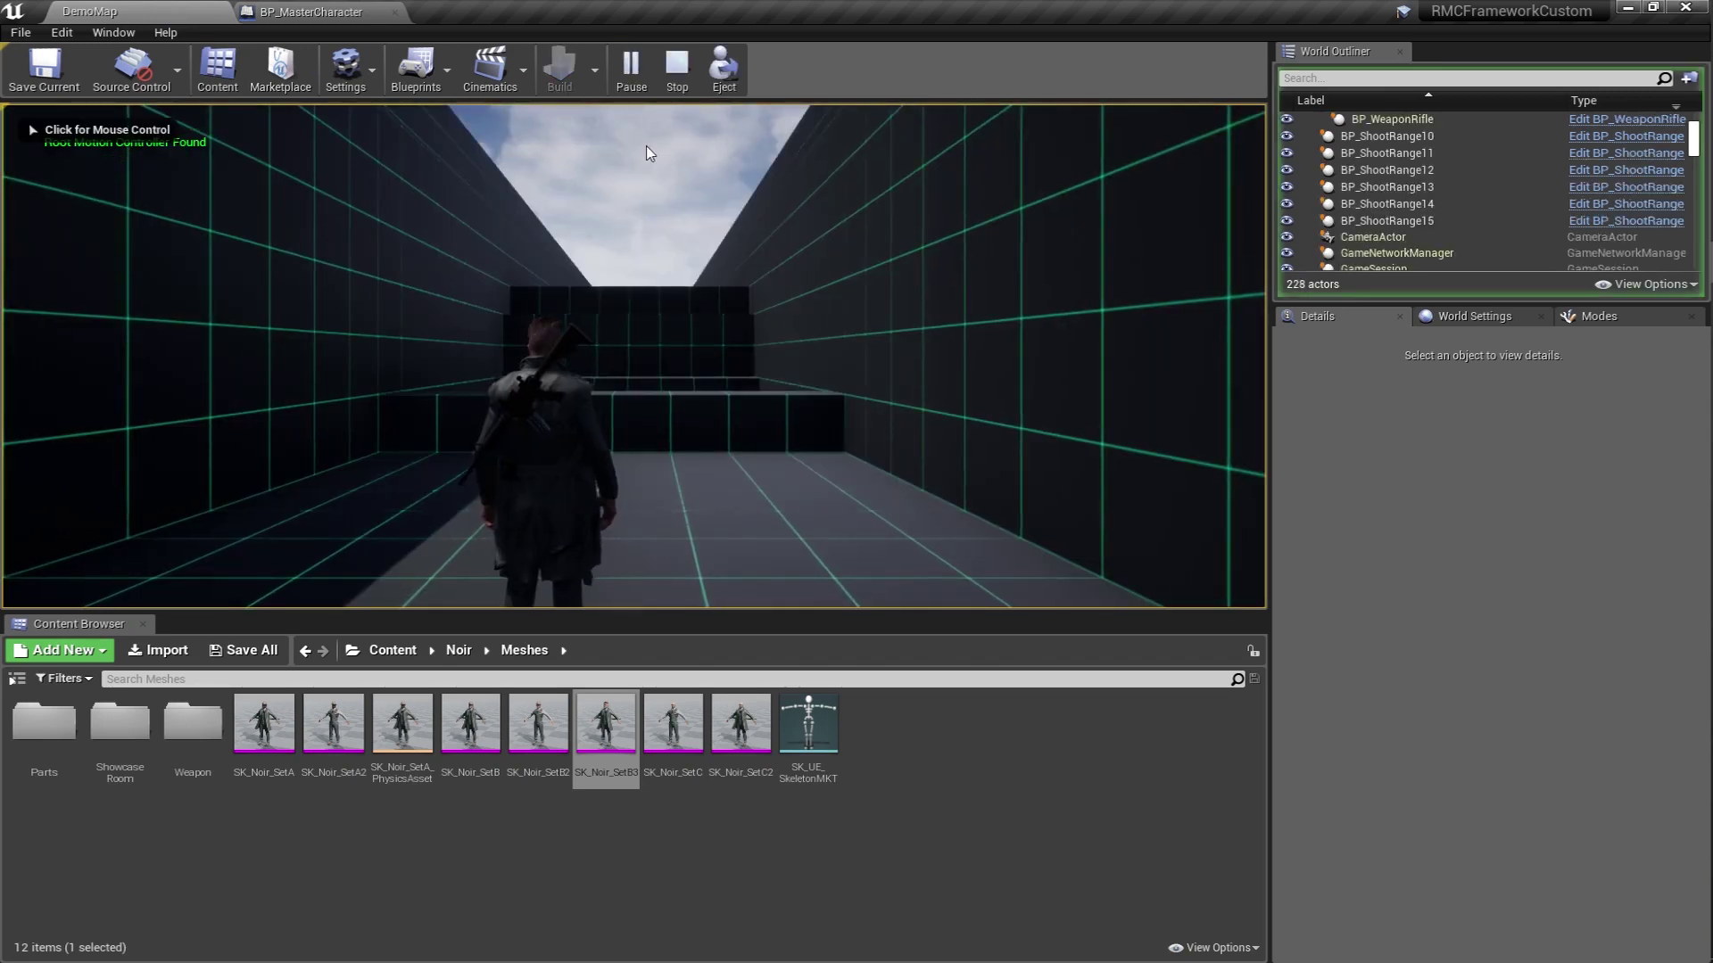
key(F11)
click(645, 194)
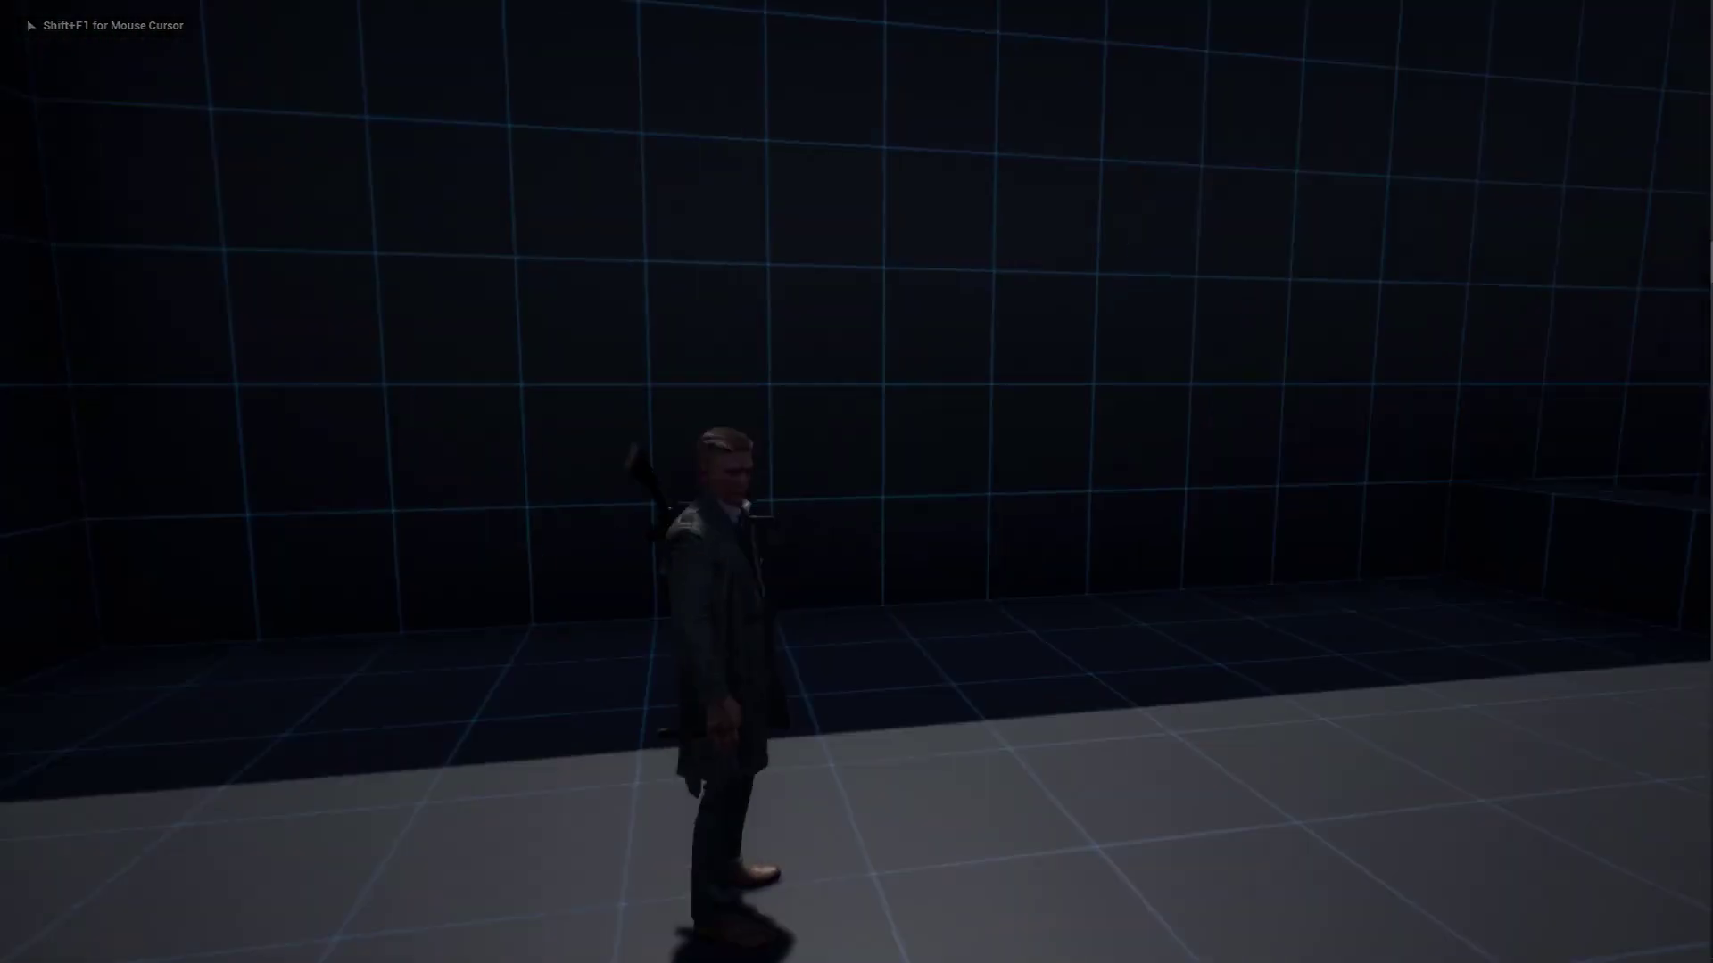
key(w)
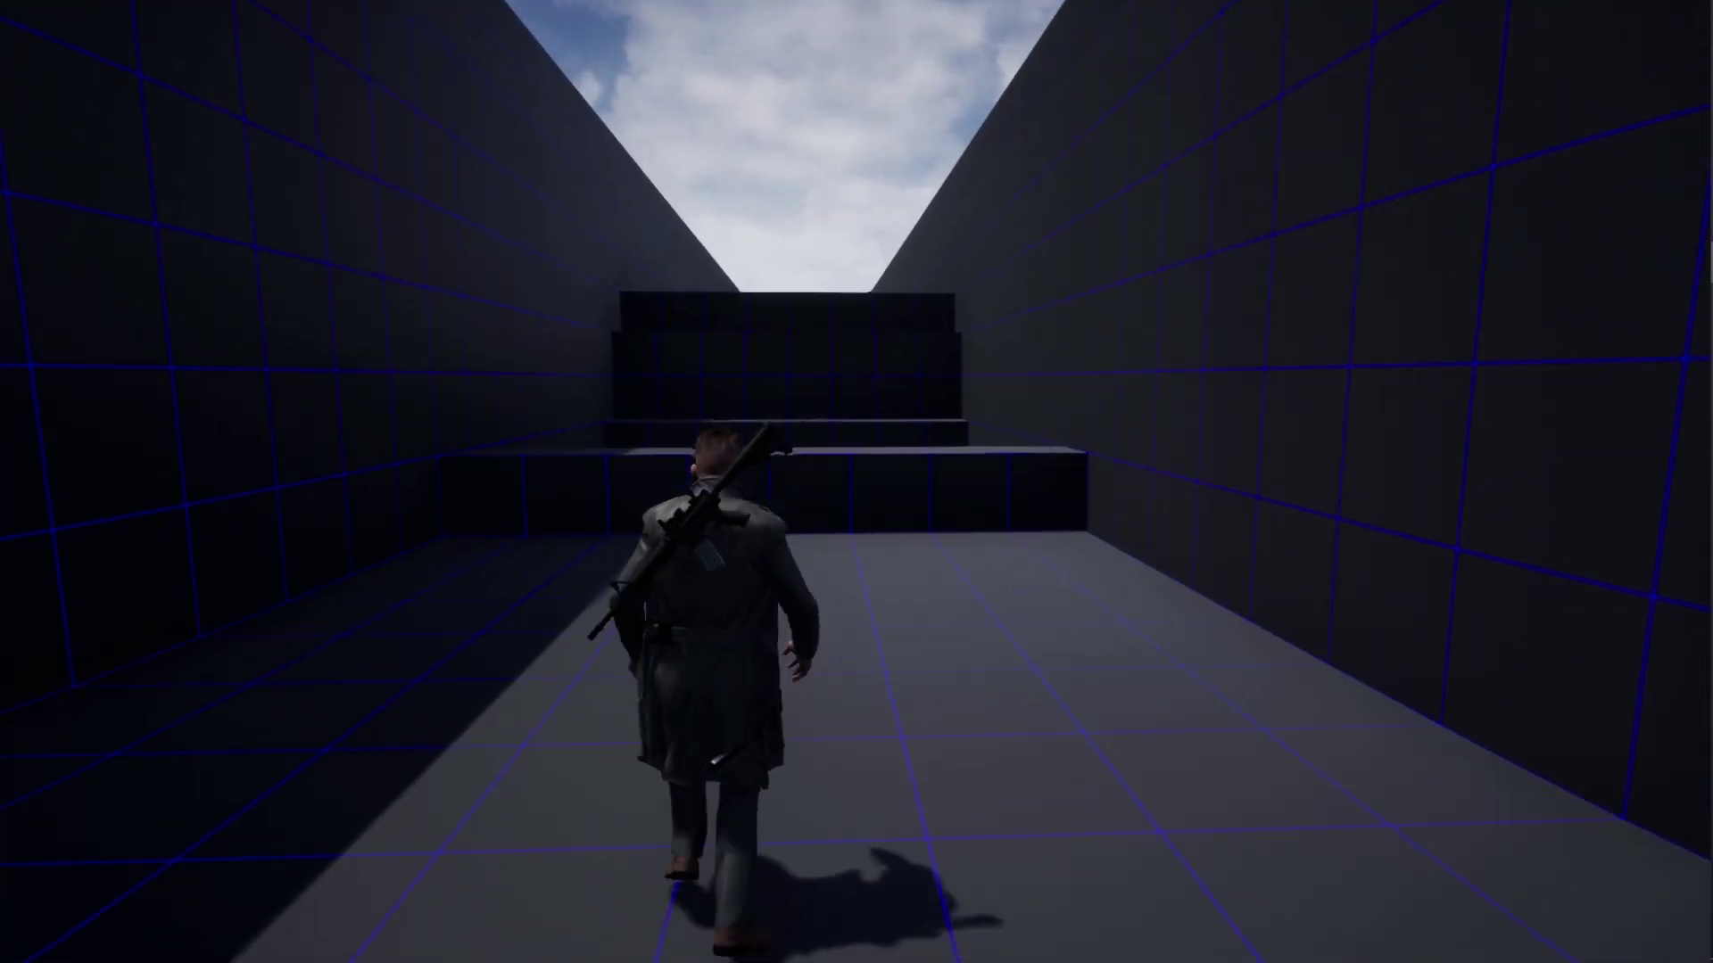
key(2)
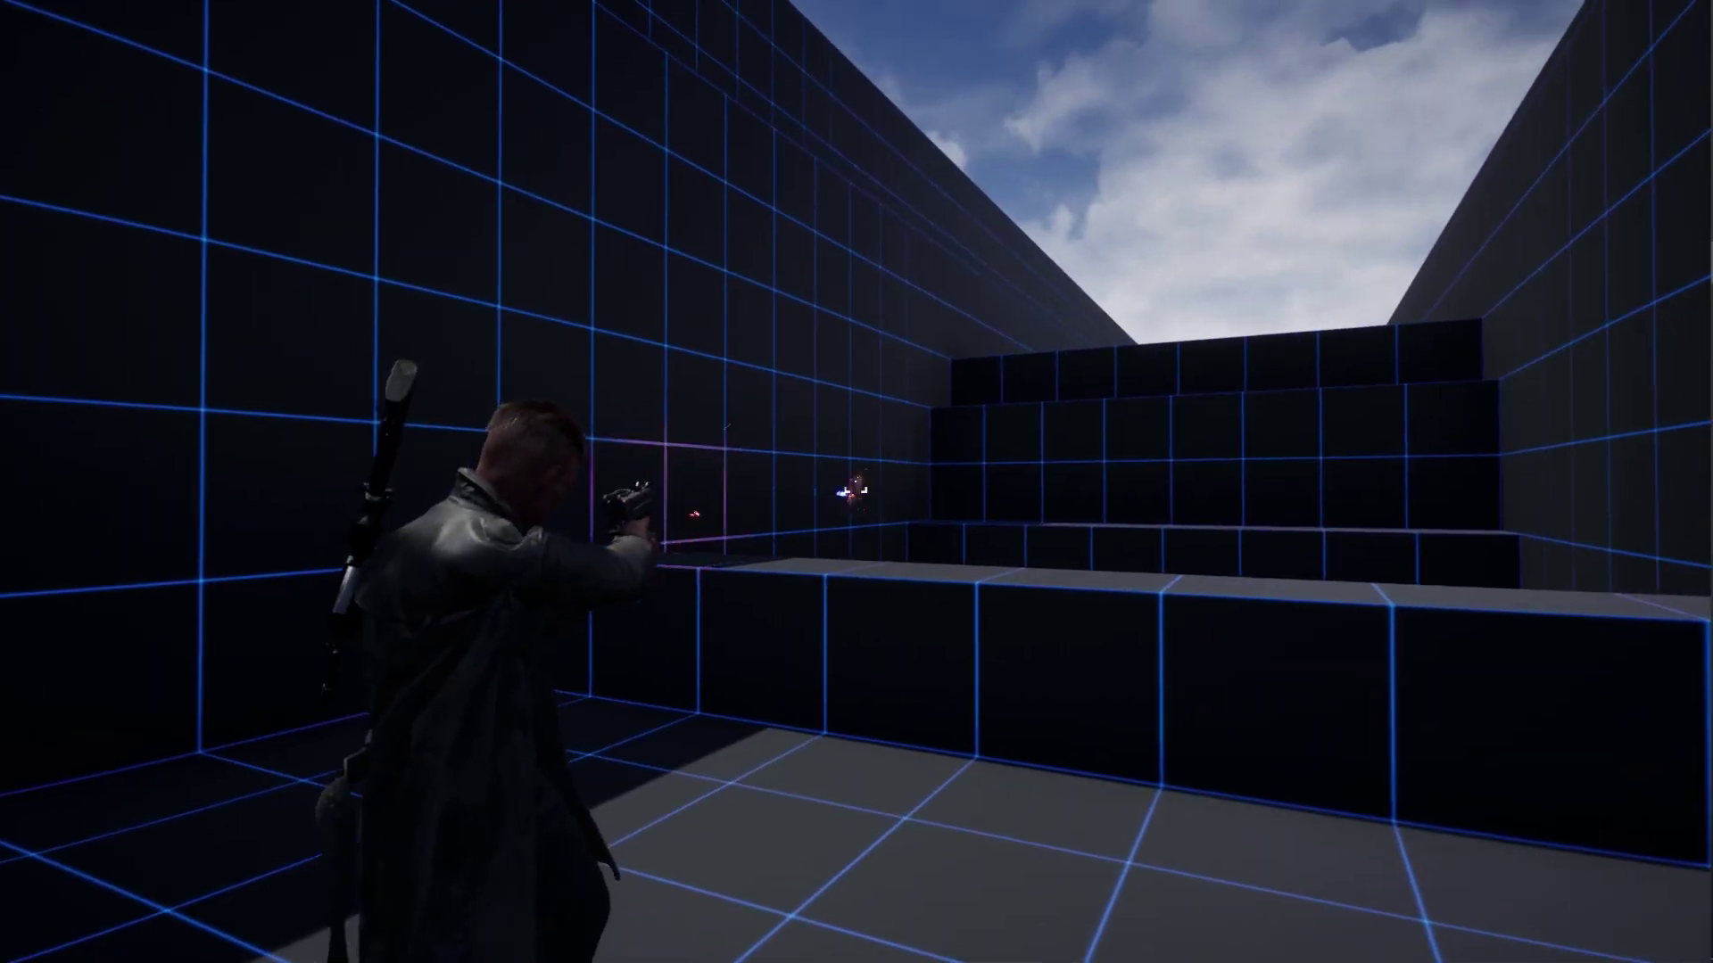
click(854, 487)
click(855, 487)
Walk the Noir character up the stepped ledges and run down the corridor.
key(a)
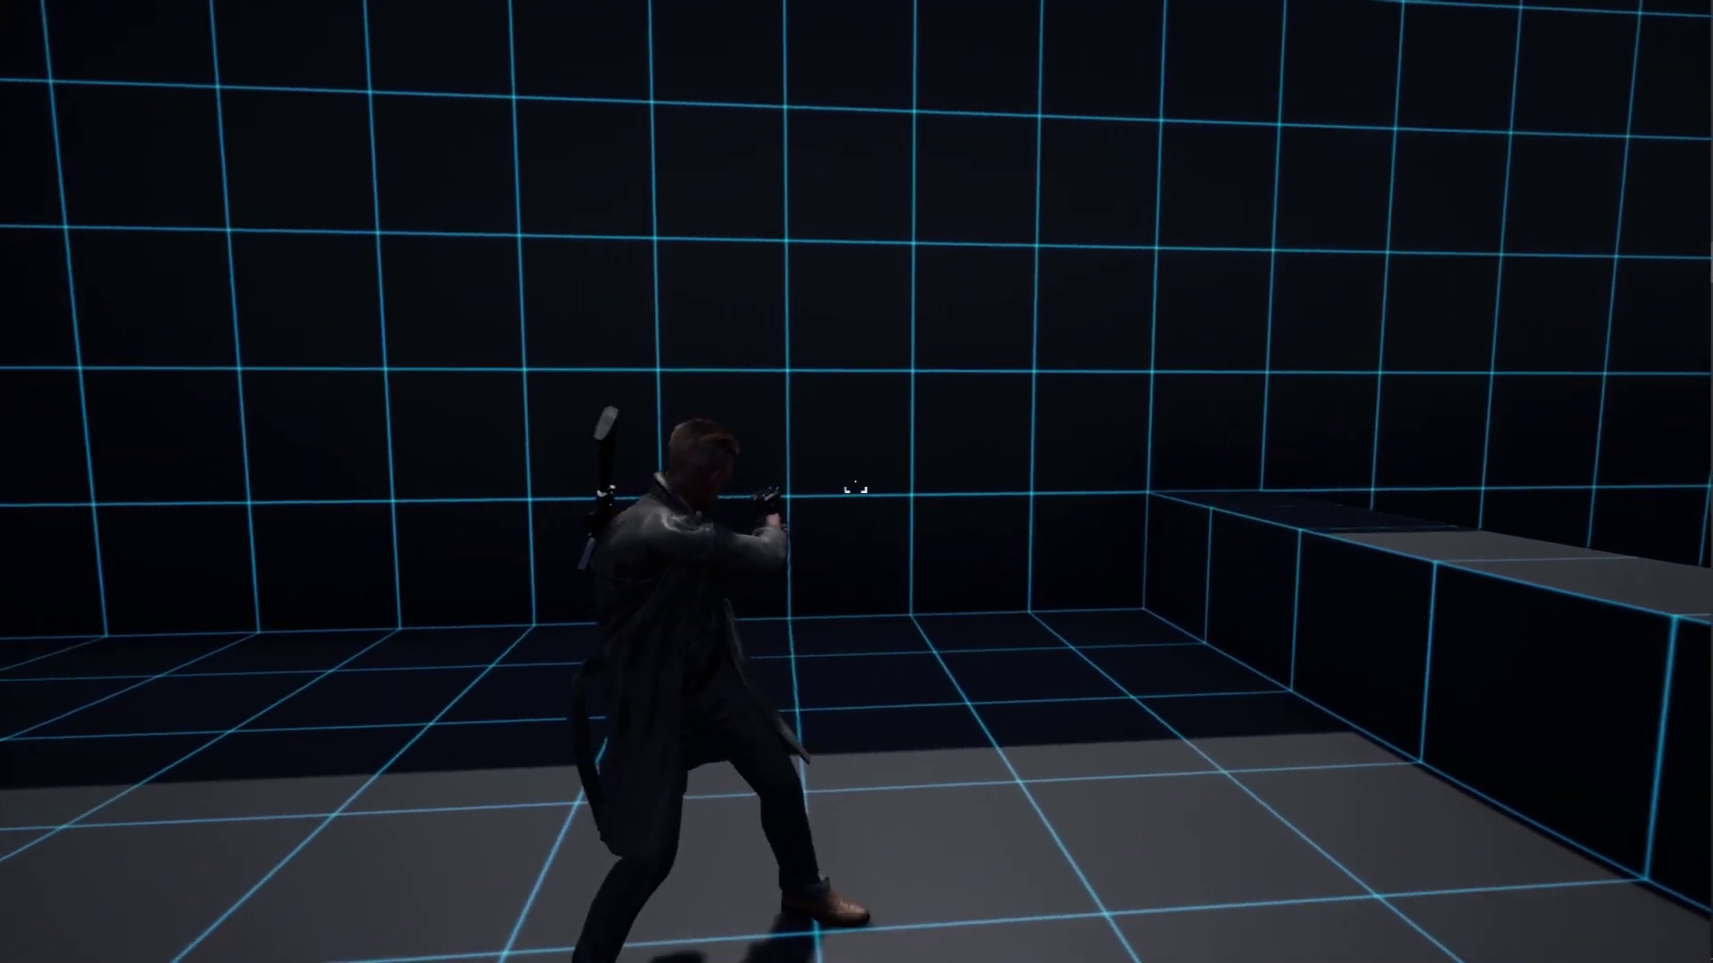
key(w)
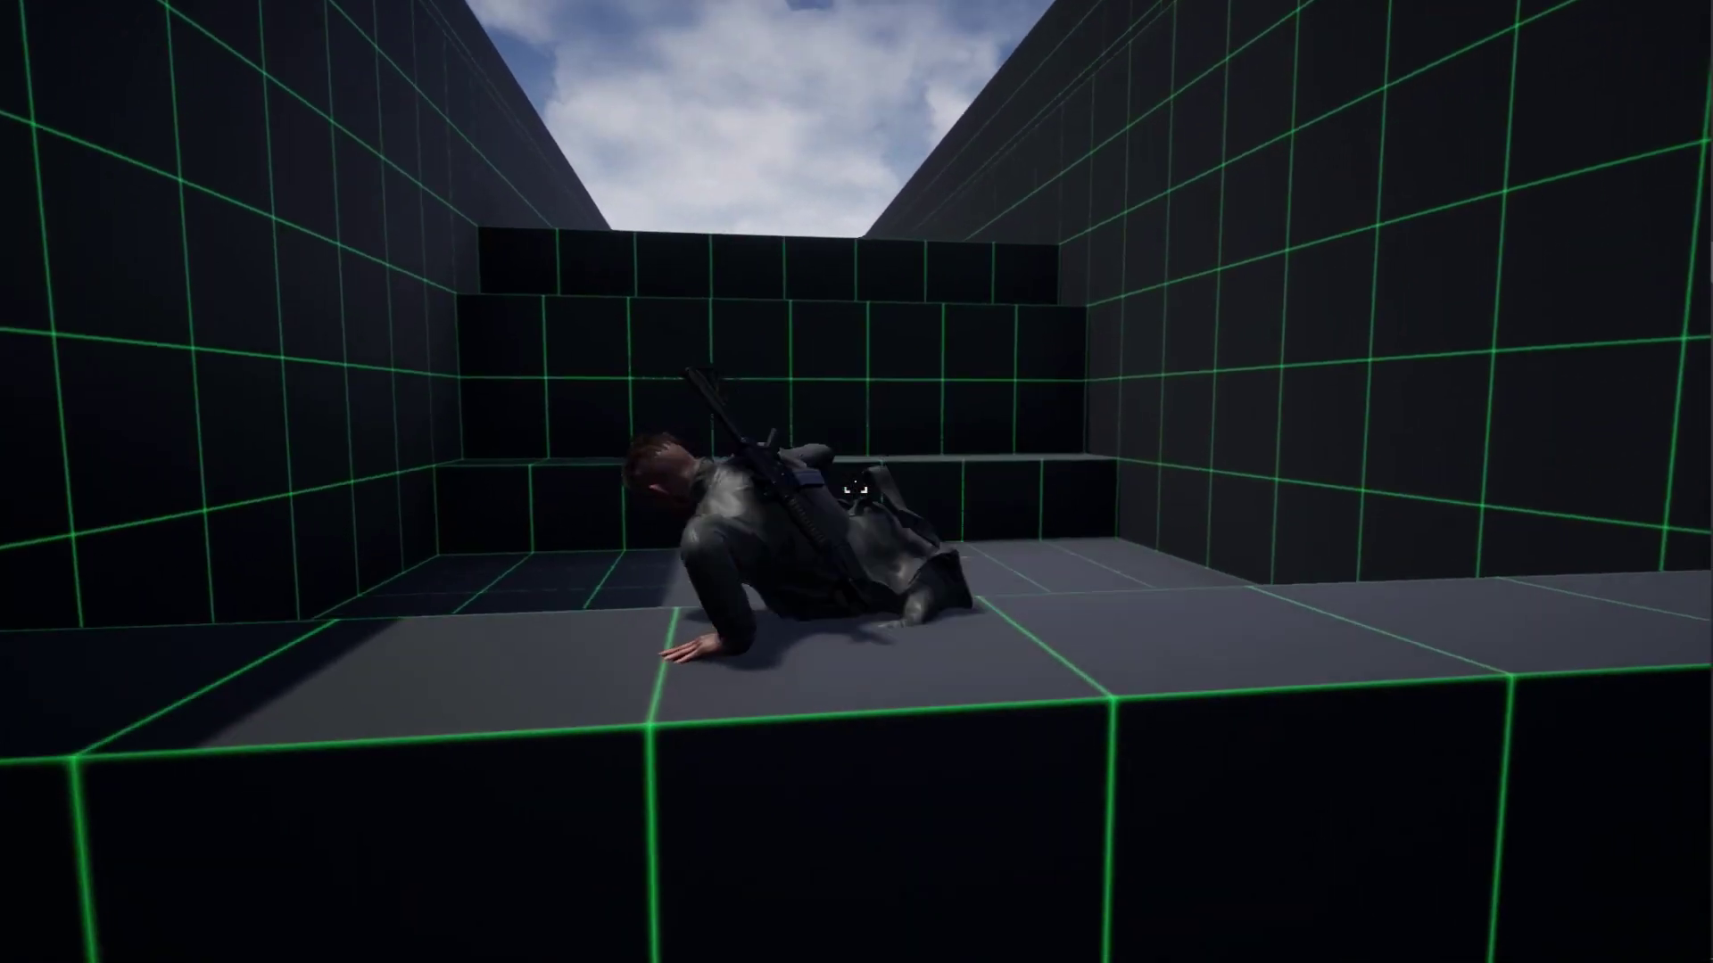
key(w)
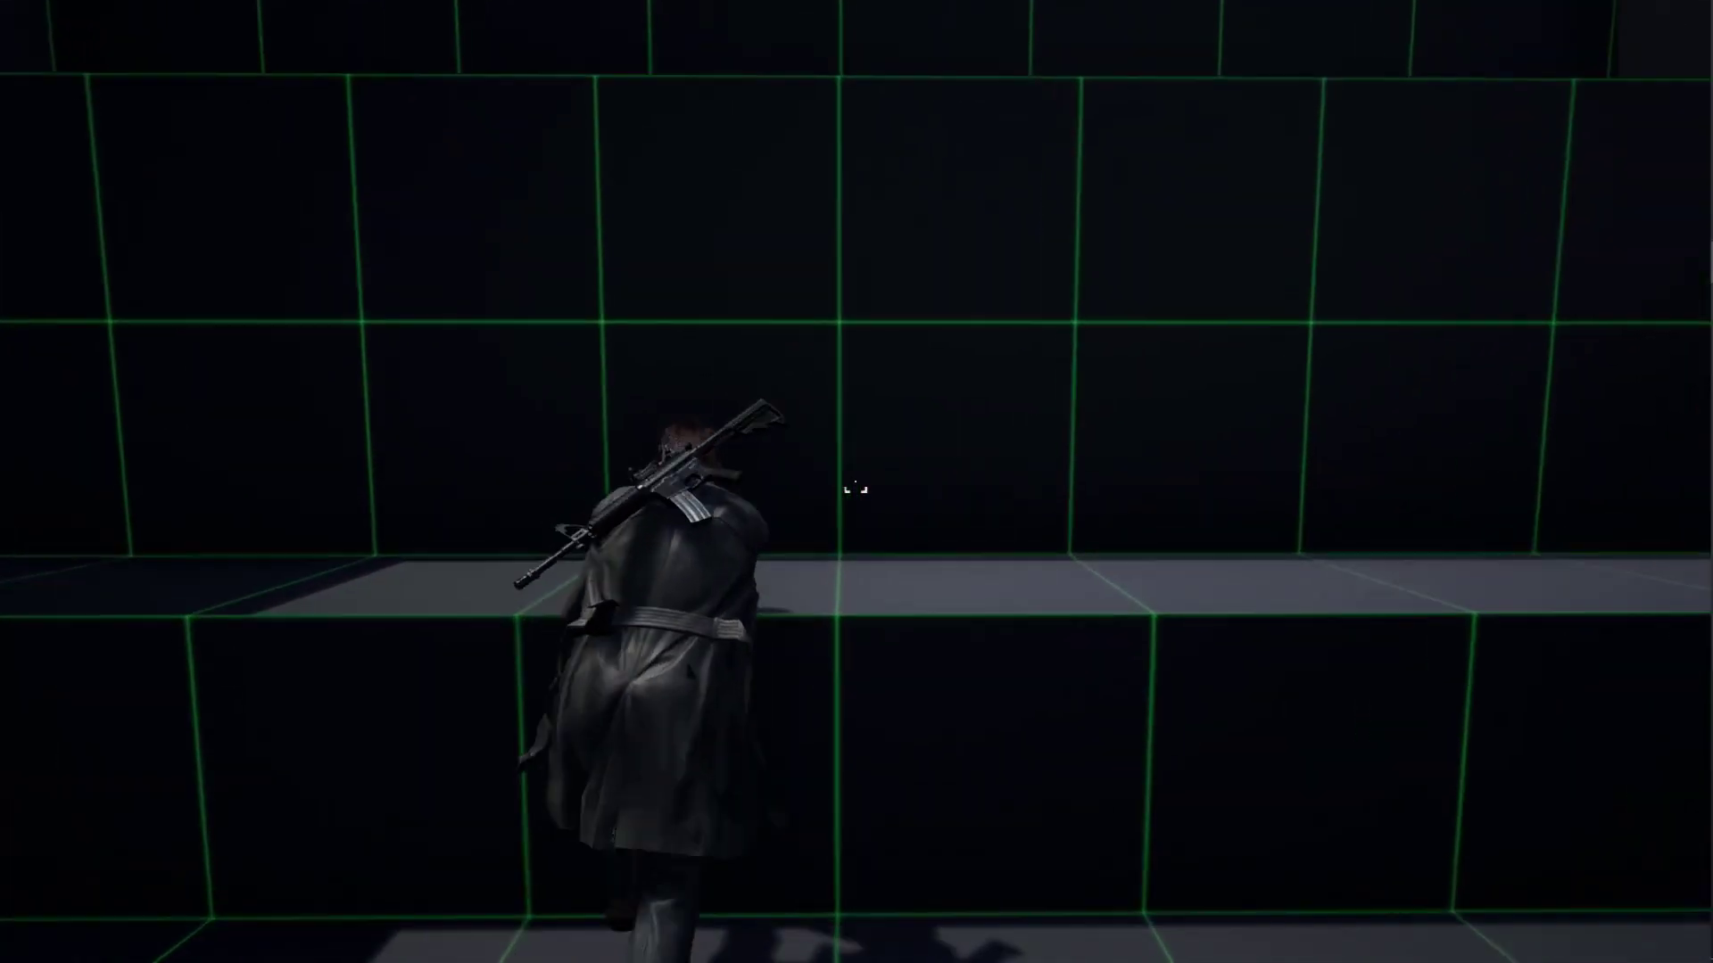
key(w)
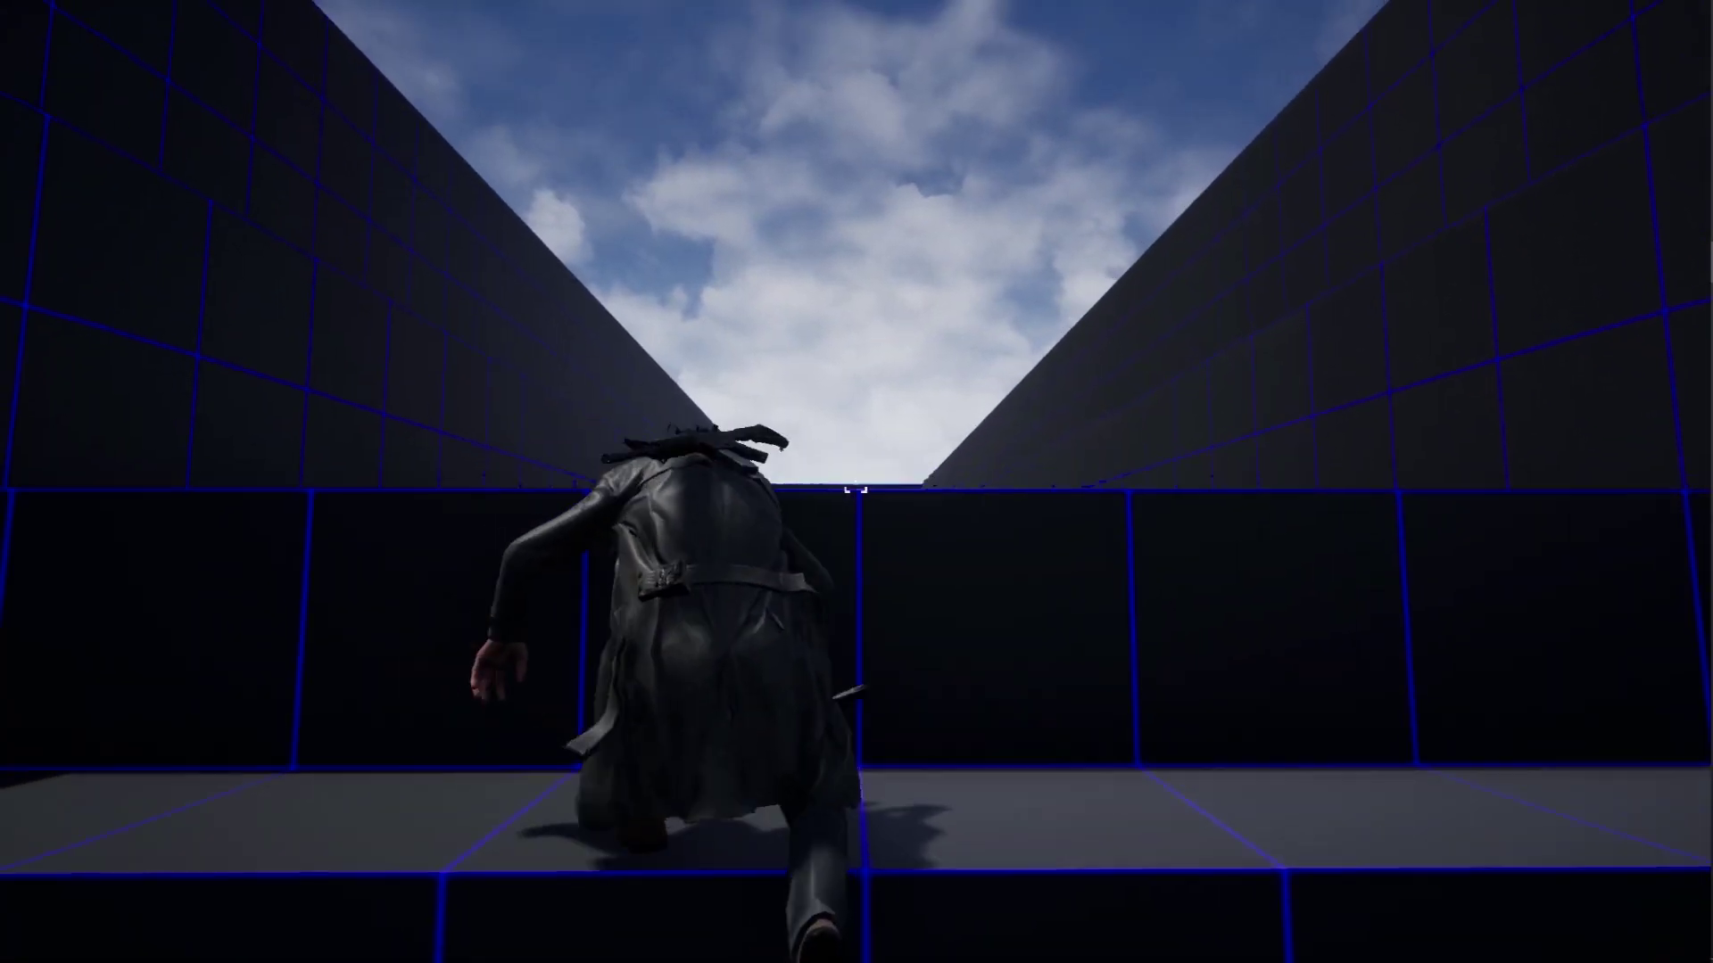
key(w)
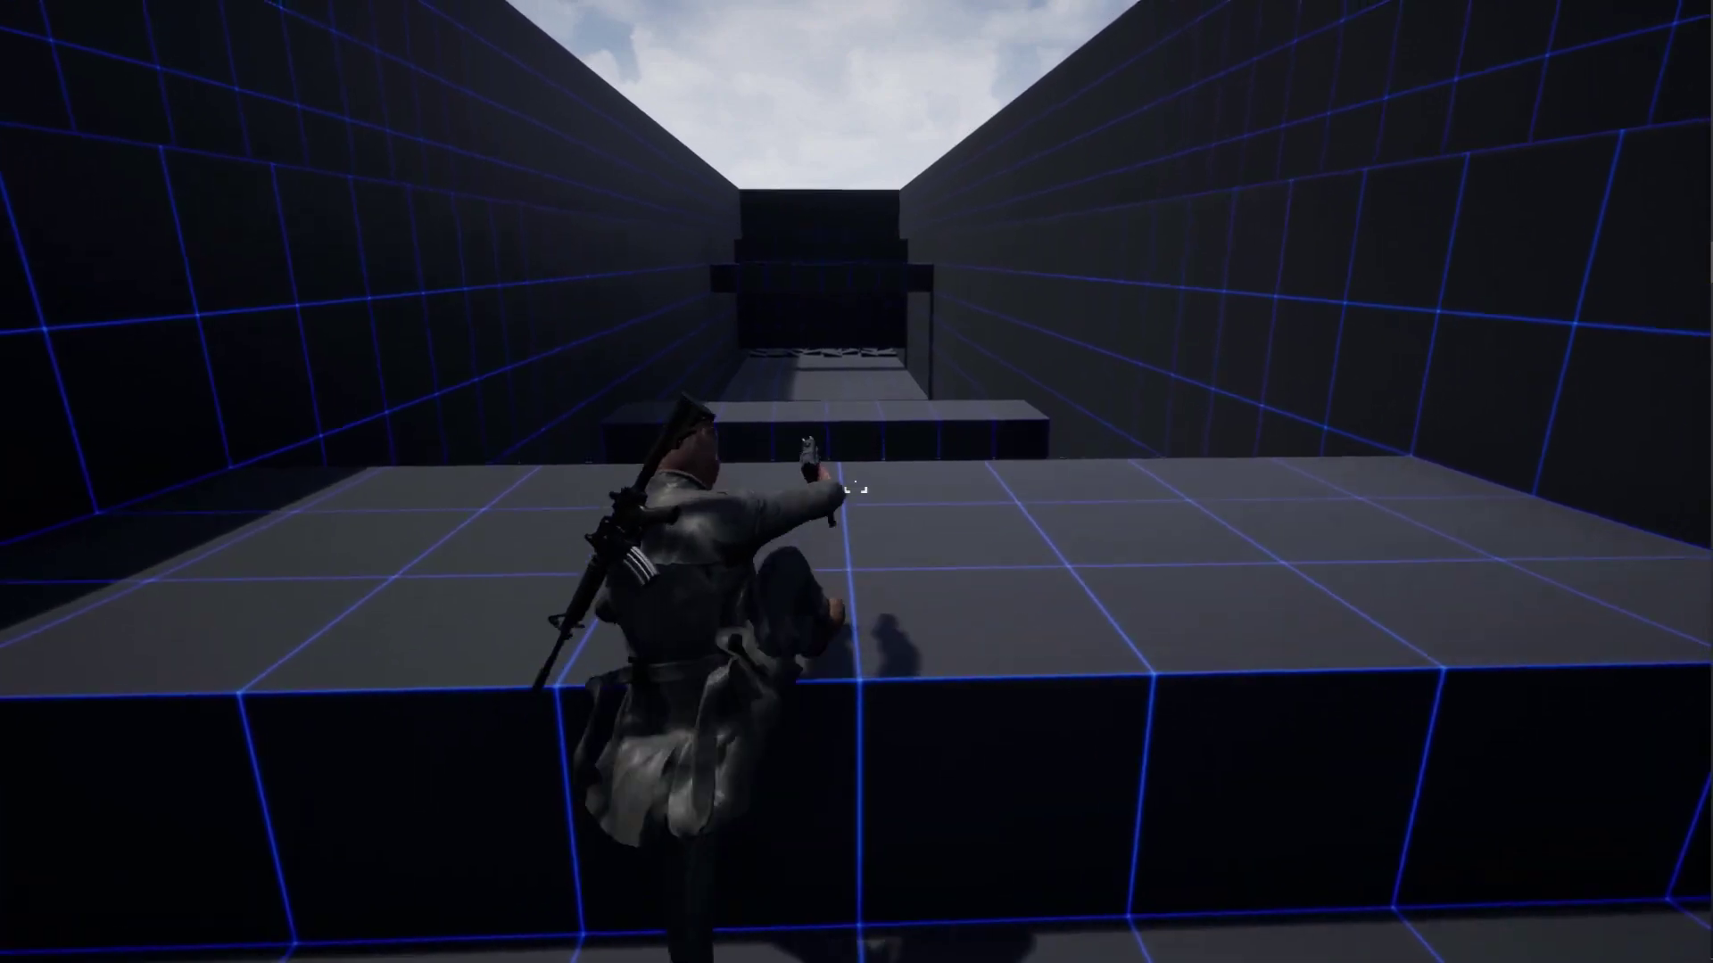
key(w)
key(w)
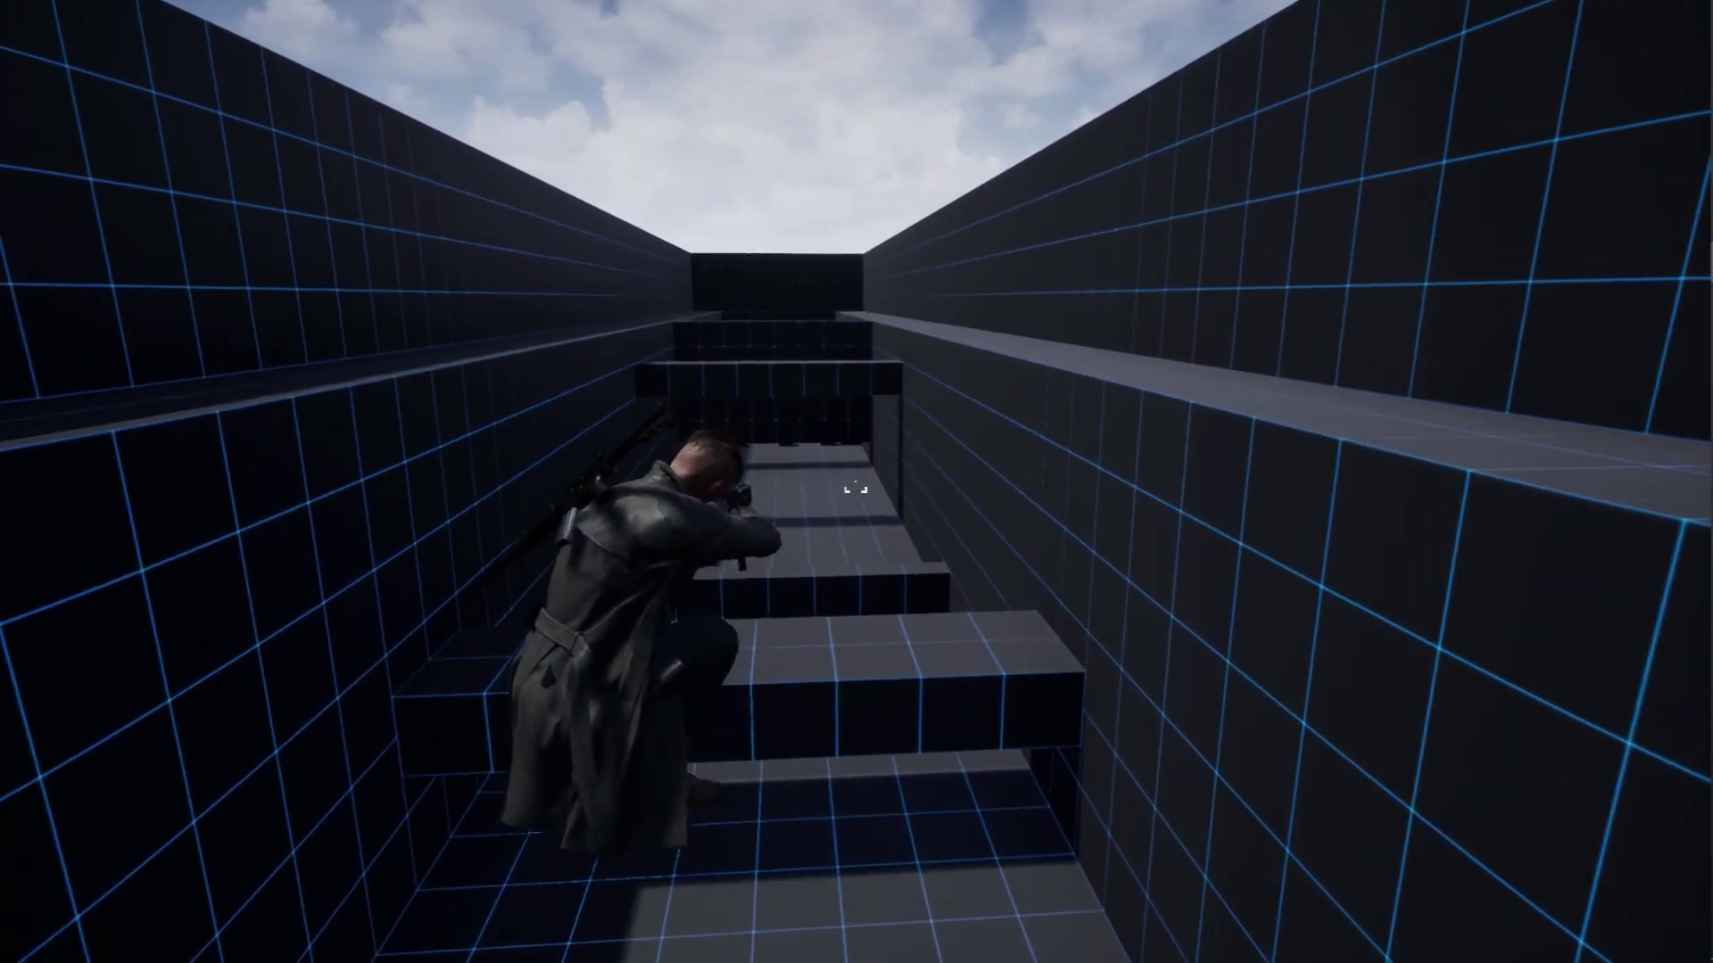
key(w)
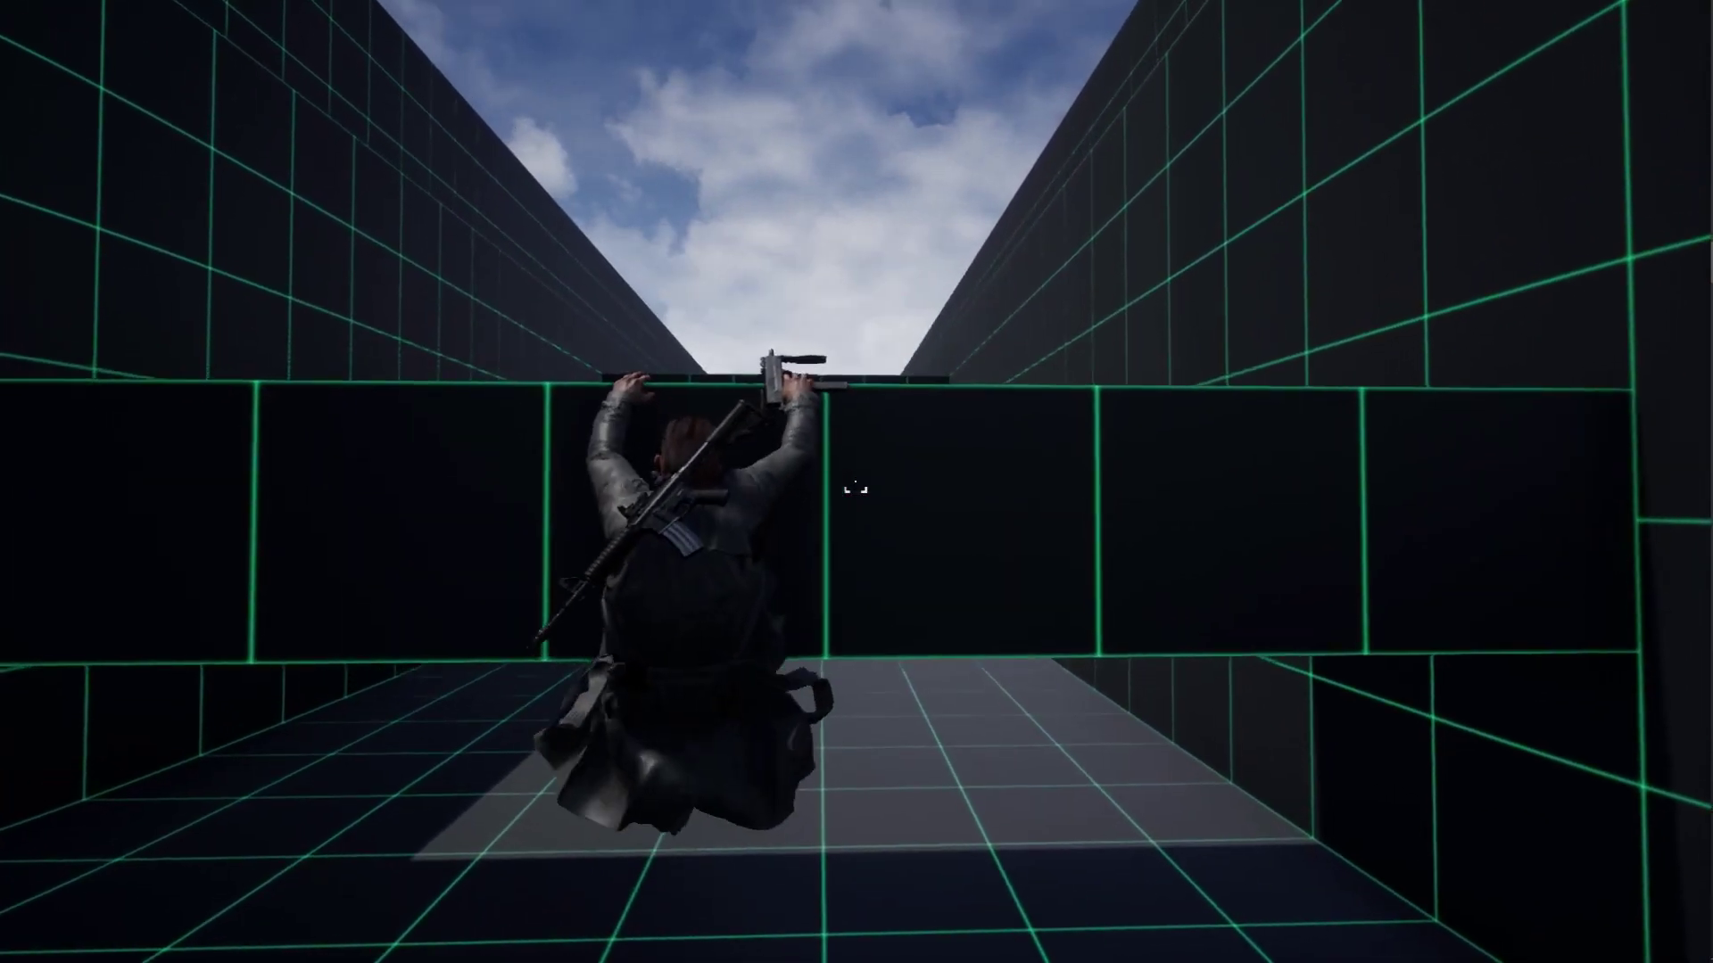
key(w)
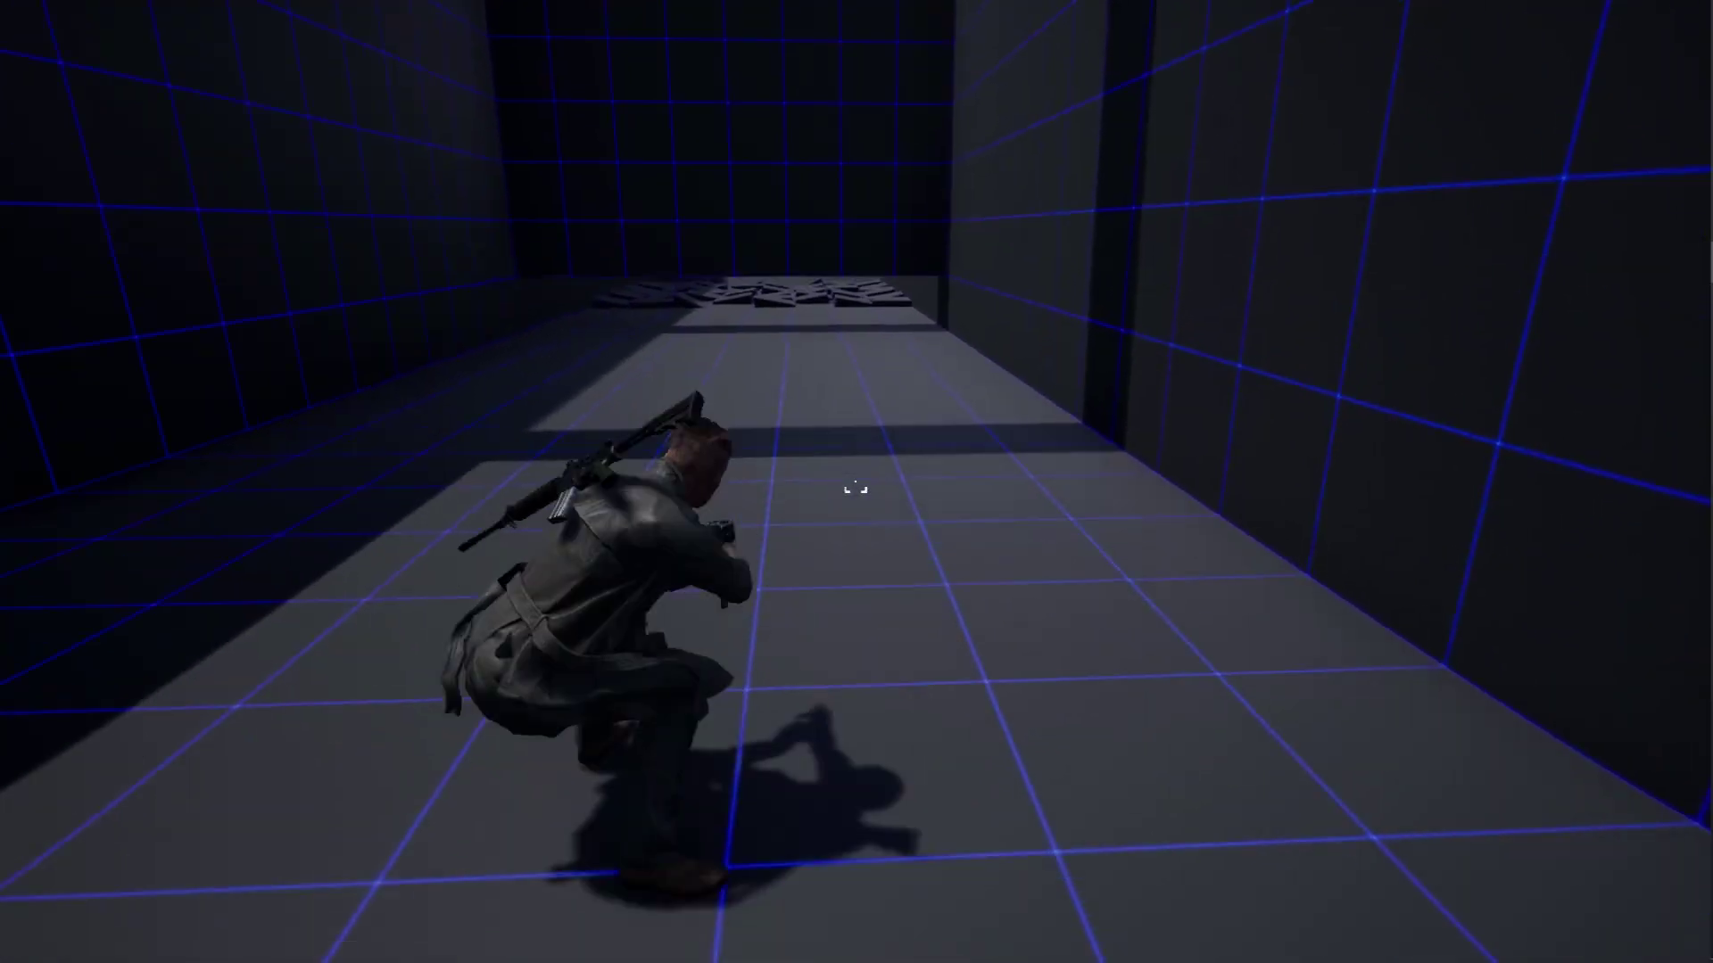
key(w)
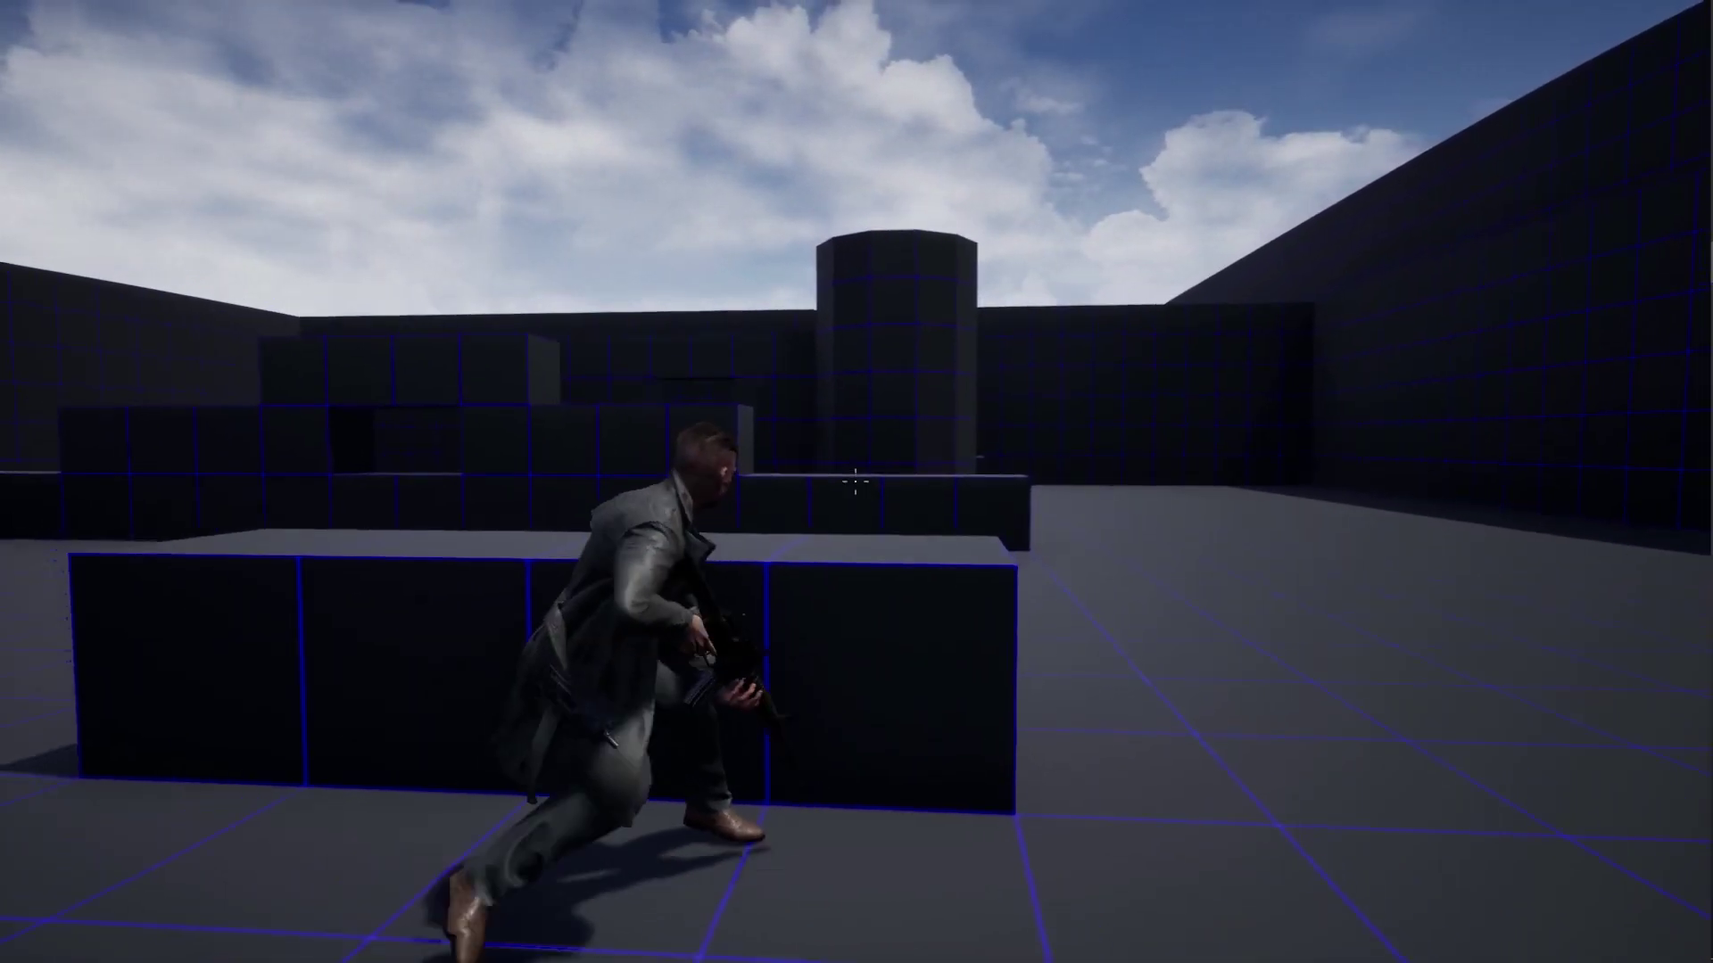
End the play session, exit fullscreen, and preview the SK_Noir_SetC mesh.
key(Escape)
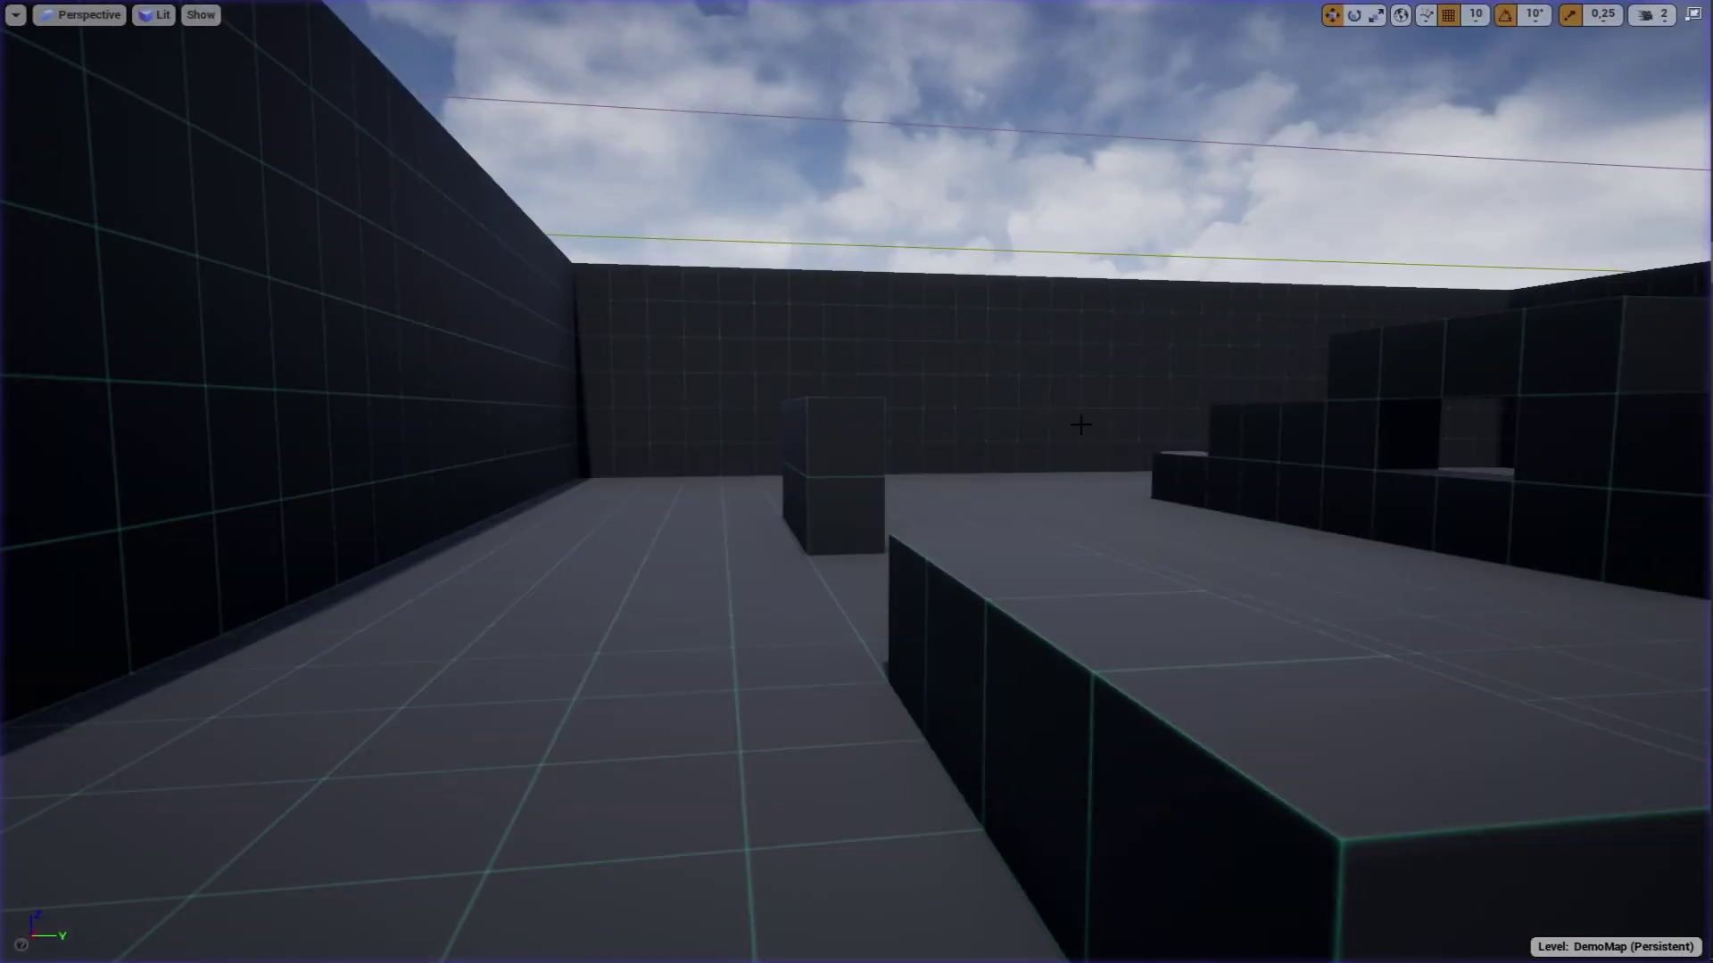
key(F11)
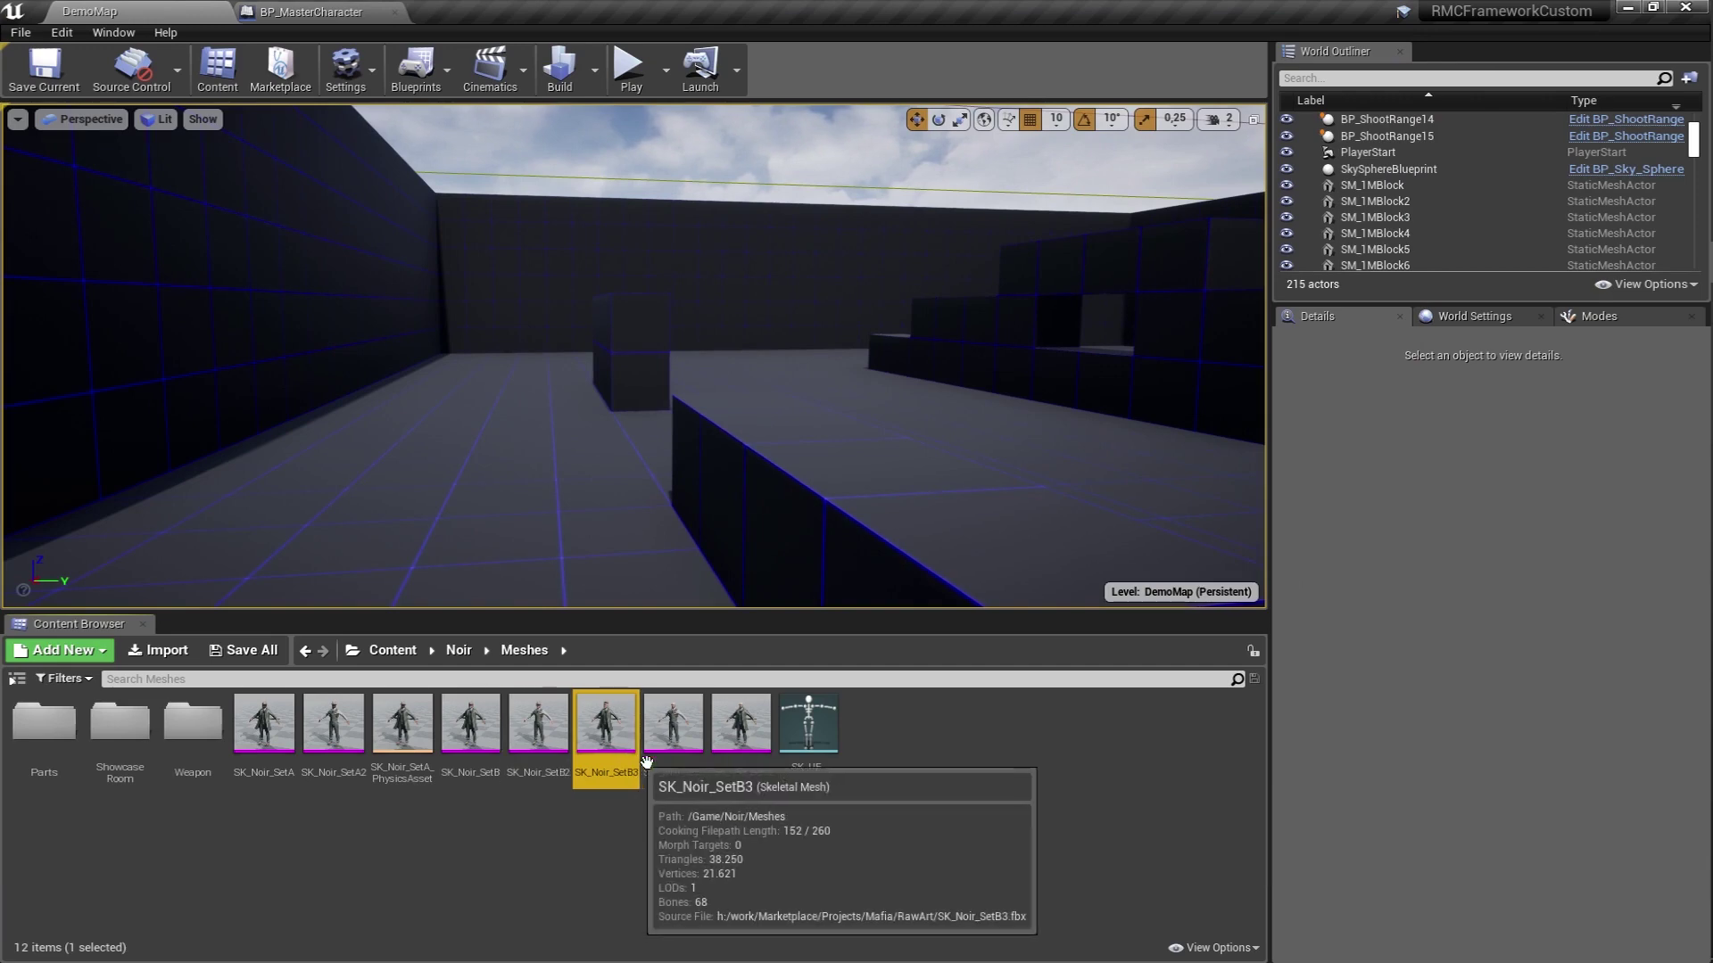
double_click(673, 727)
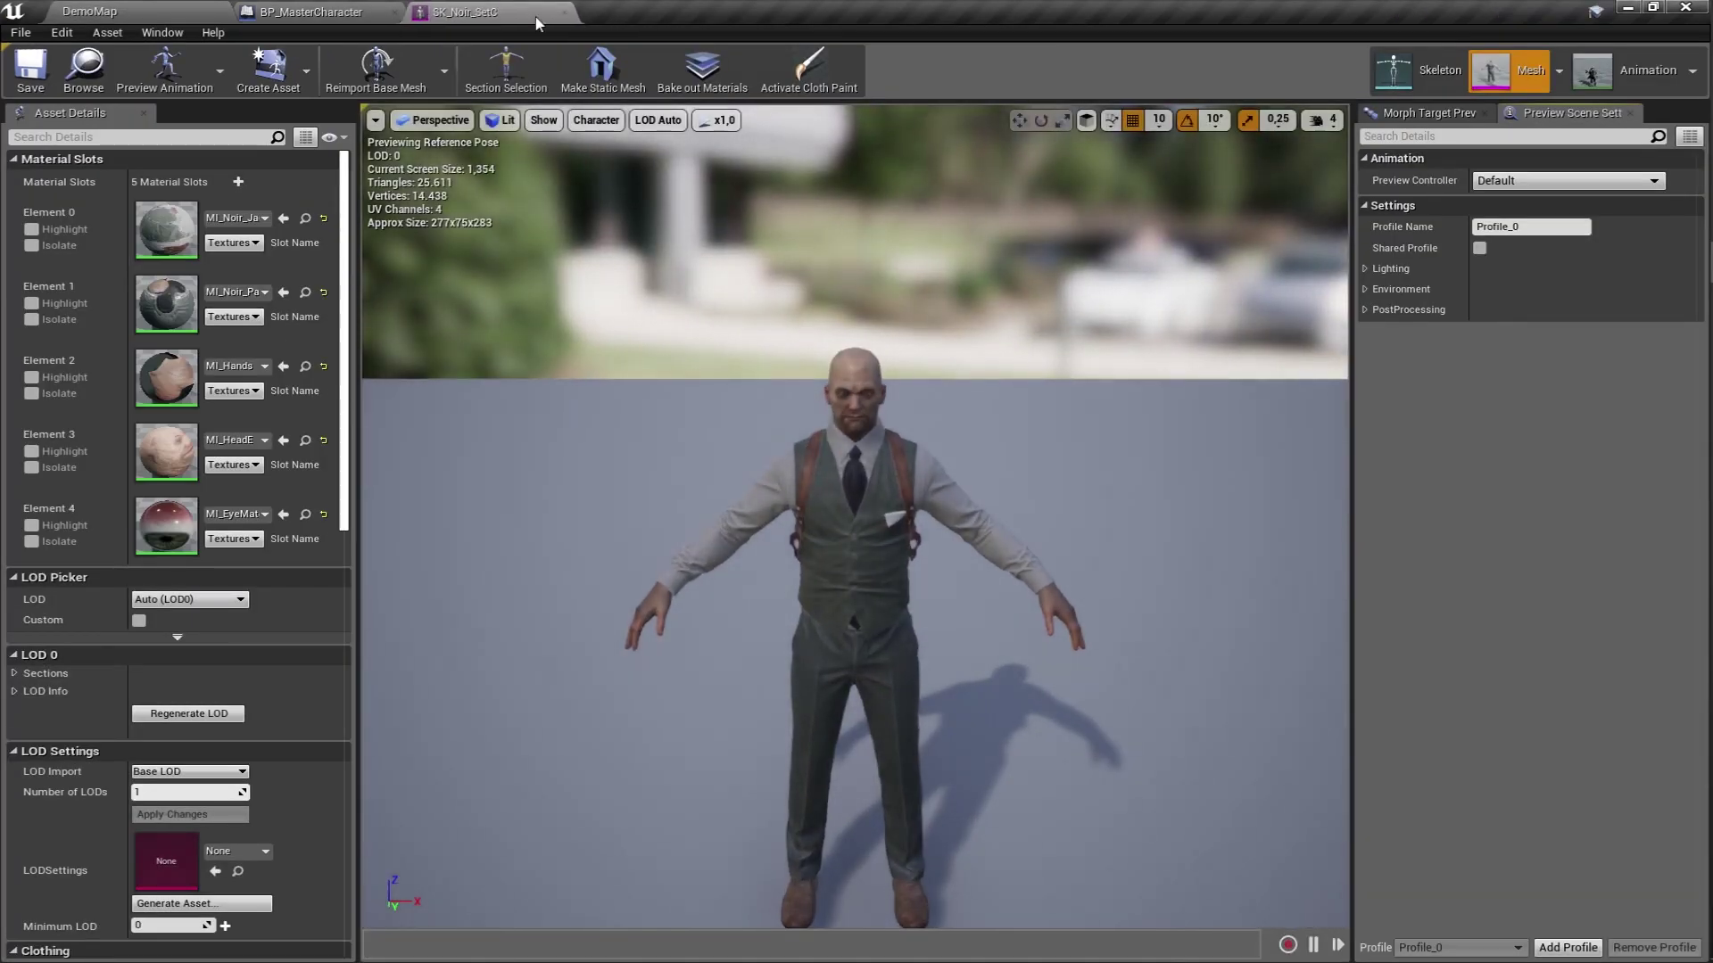
click(497, 12)
Preview SK_Noir_SetC2 and SK_Noir_SetB2, then return to the DemoMap level editor.
double_click(746, 742)
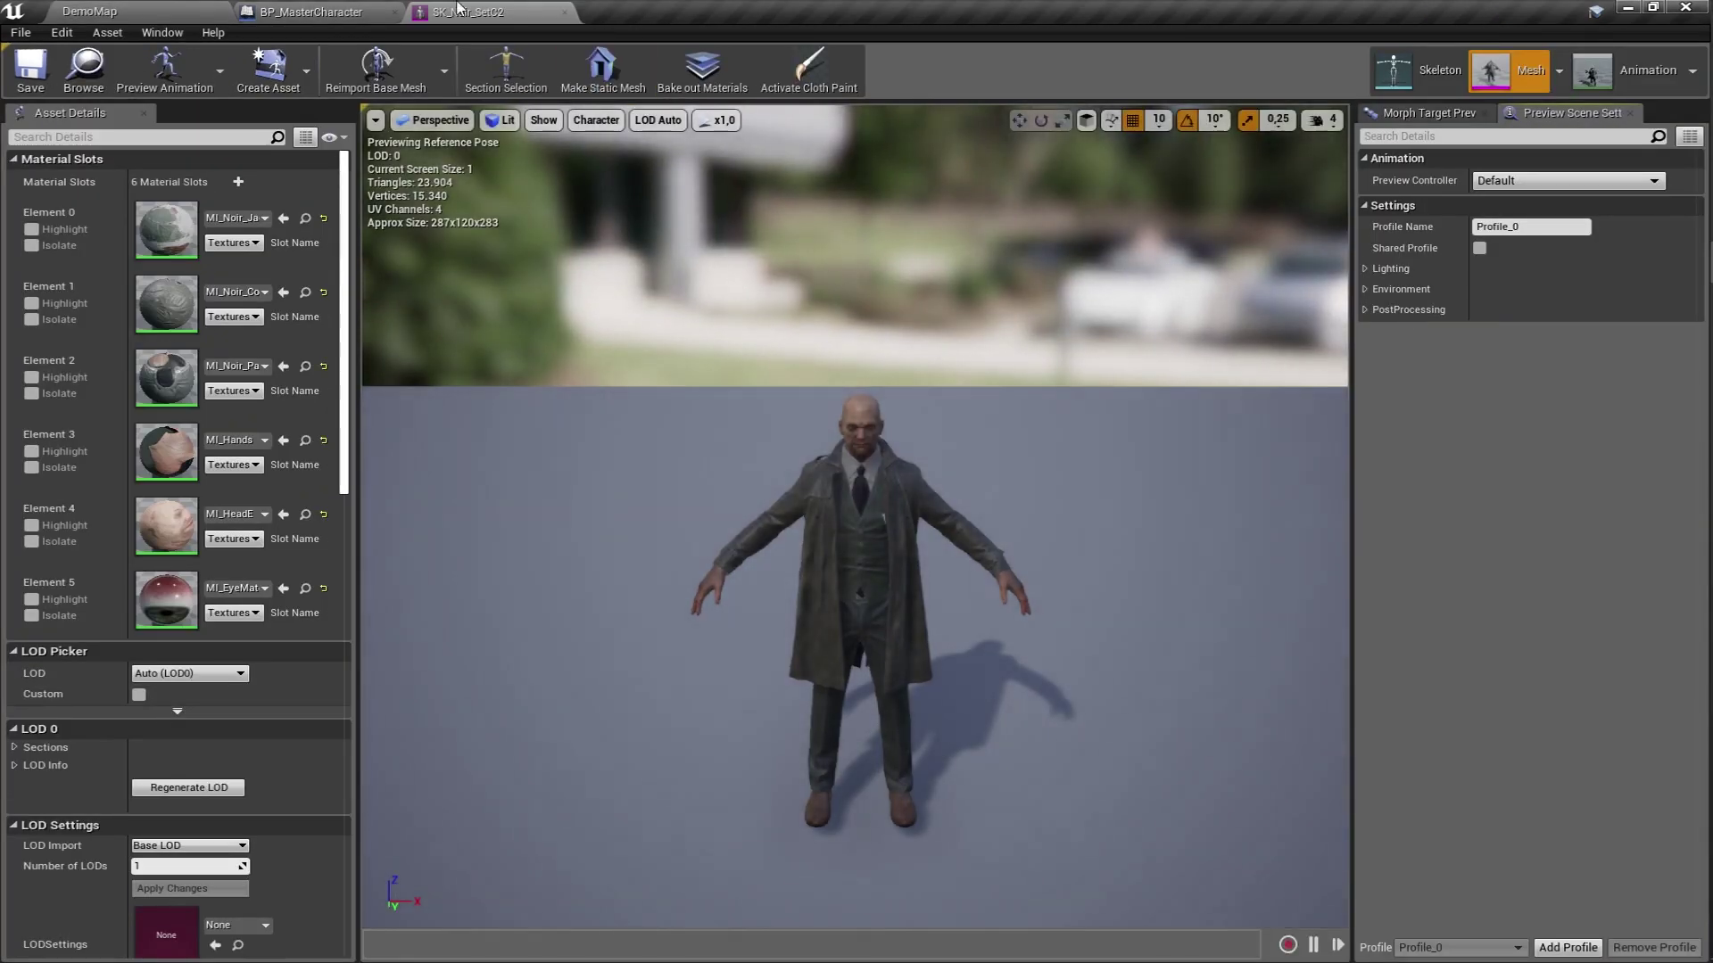
middle_click(408, 11)
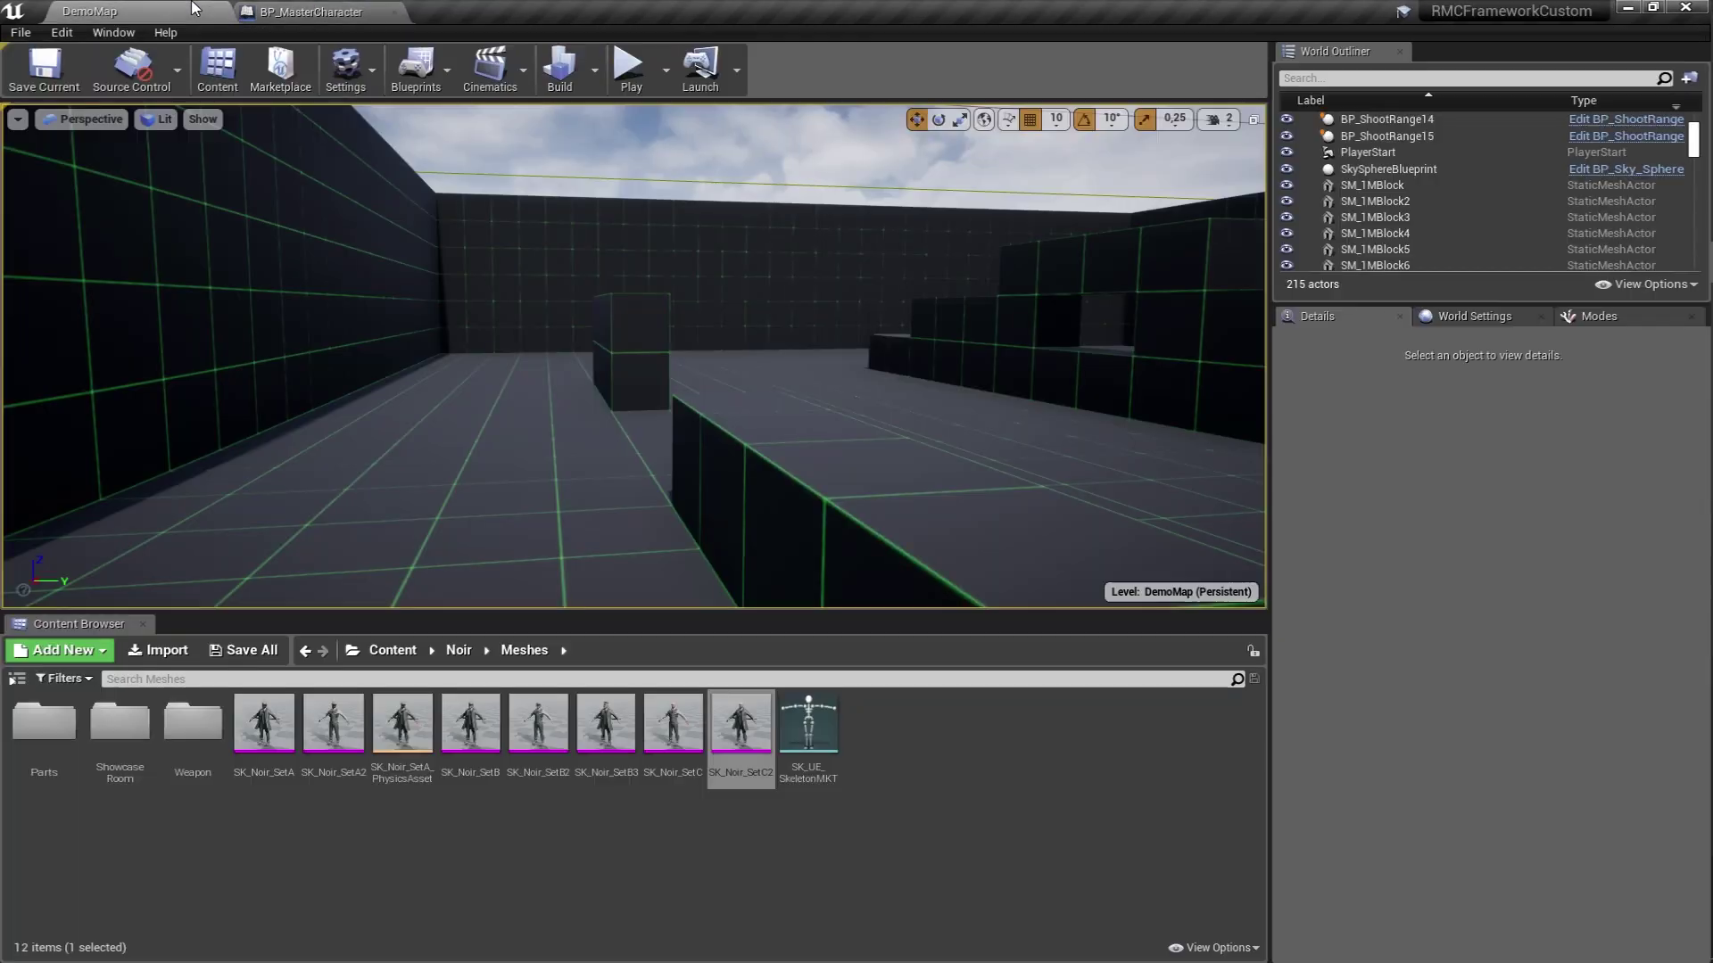
double_click(538, 753)
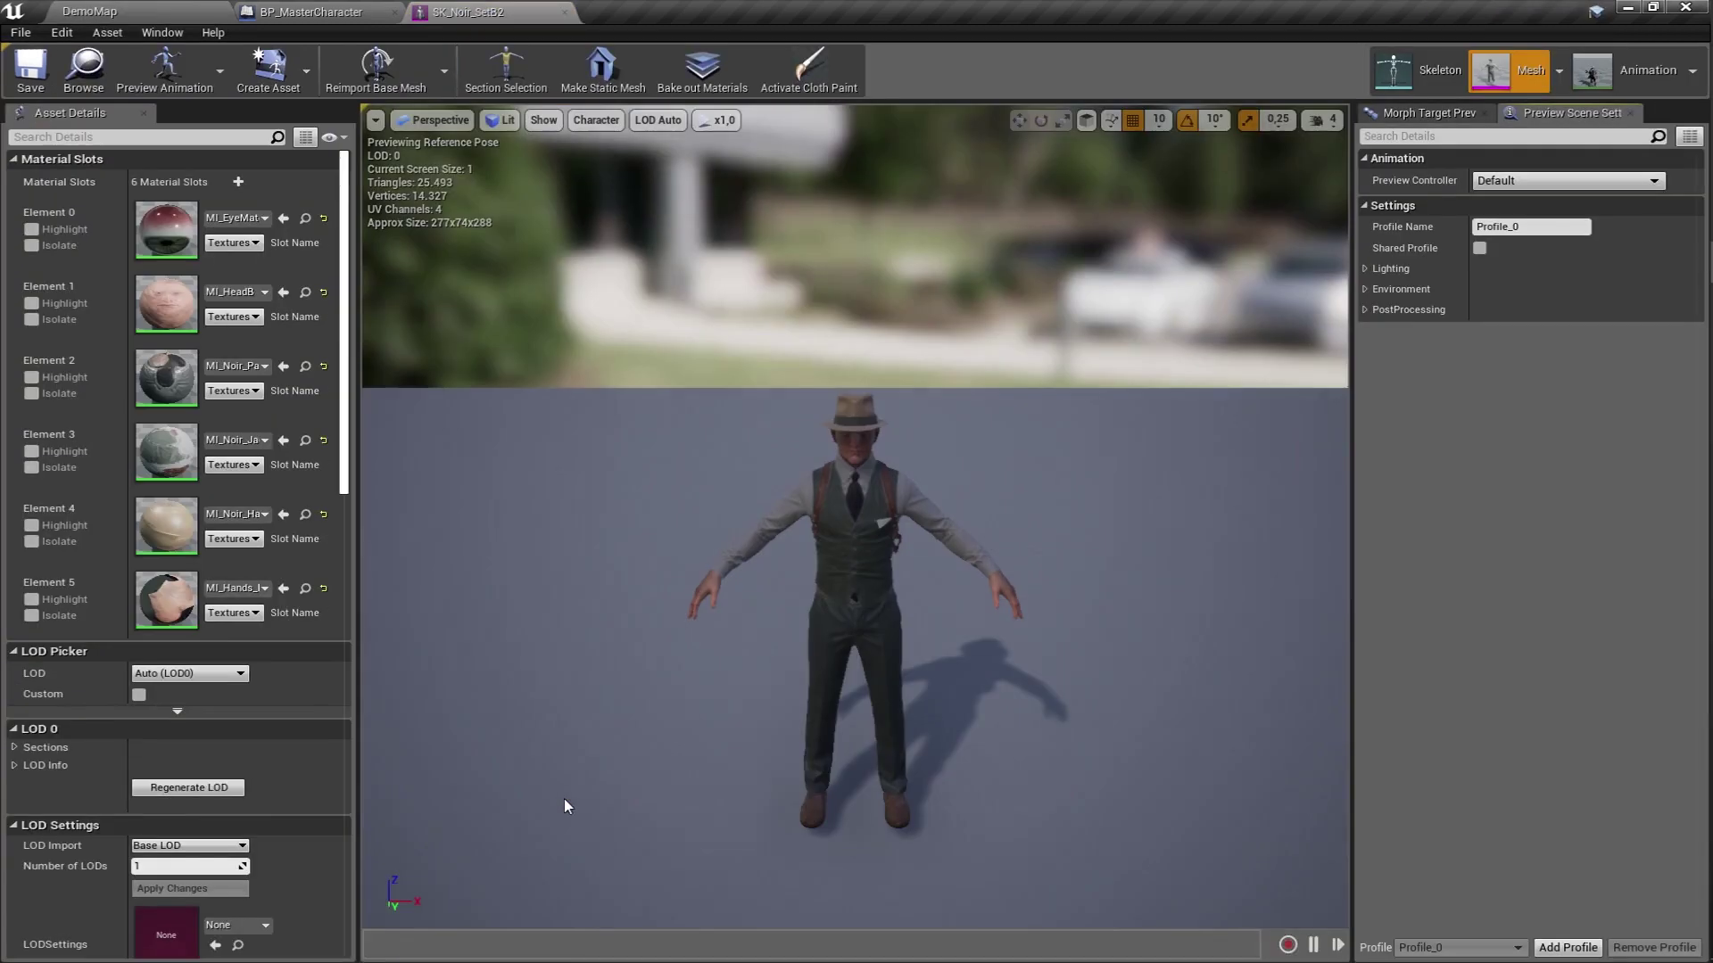
middle_click(482, 11)
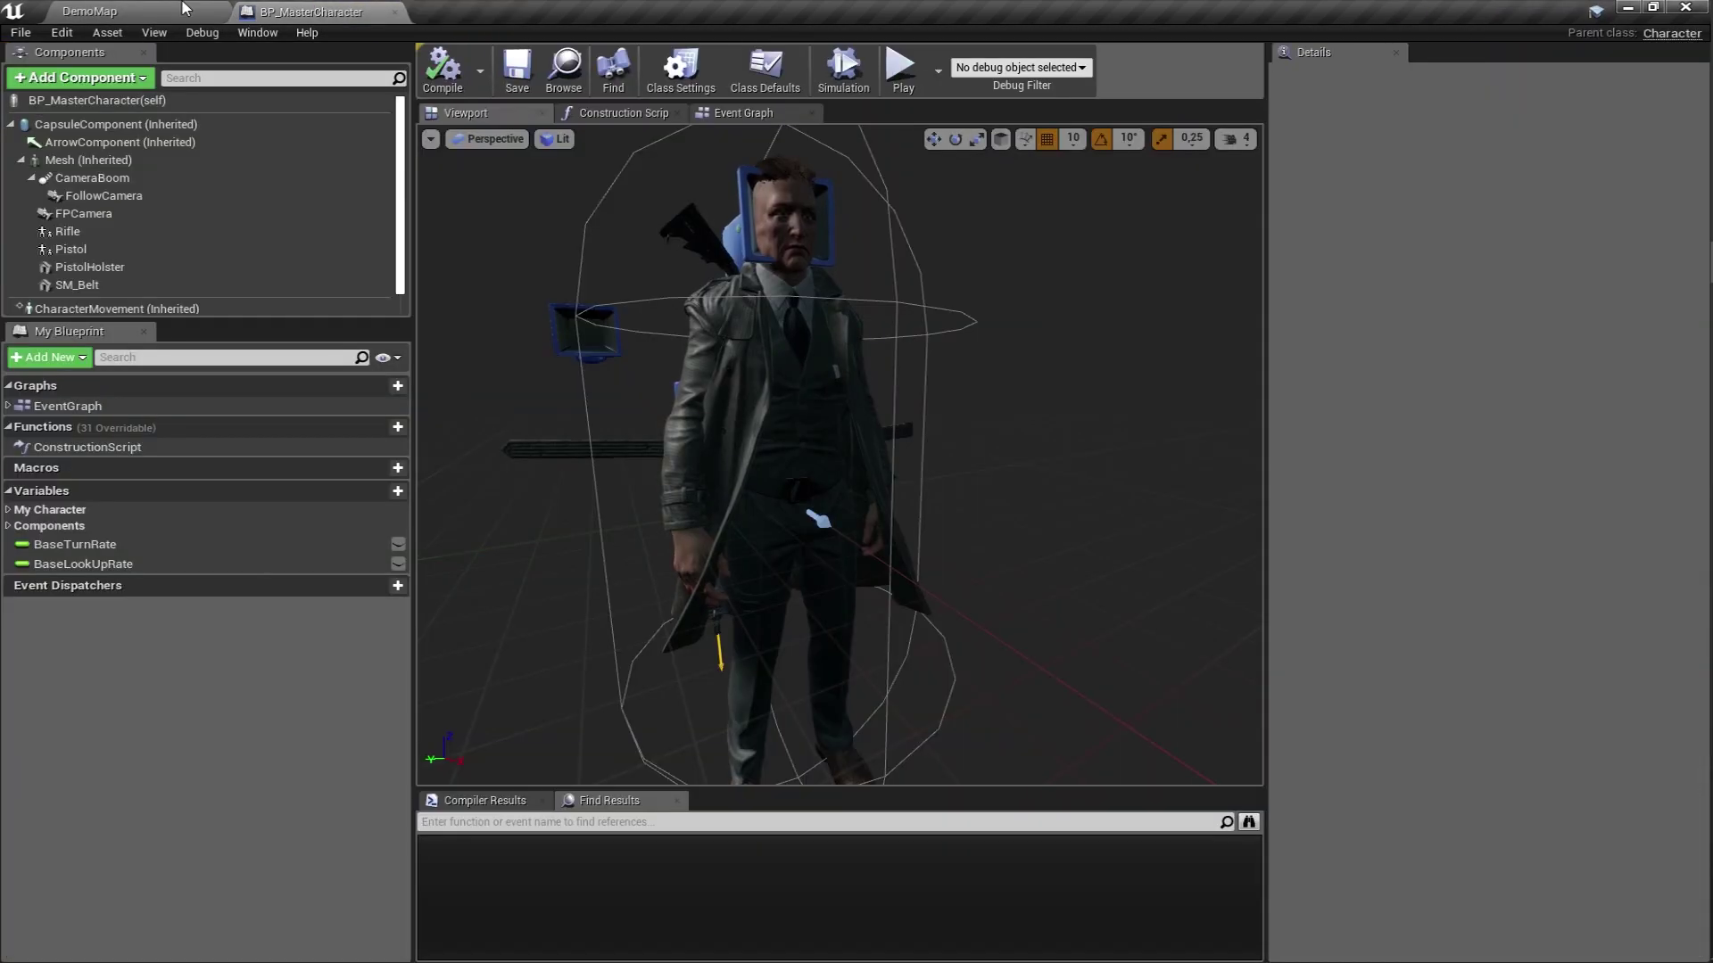
click(89, 11)
Assign UE4_Mannequin_Skeleton to SK_Noir_SetB2 and save the mesh.
right_click(541, 734)
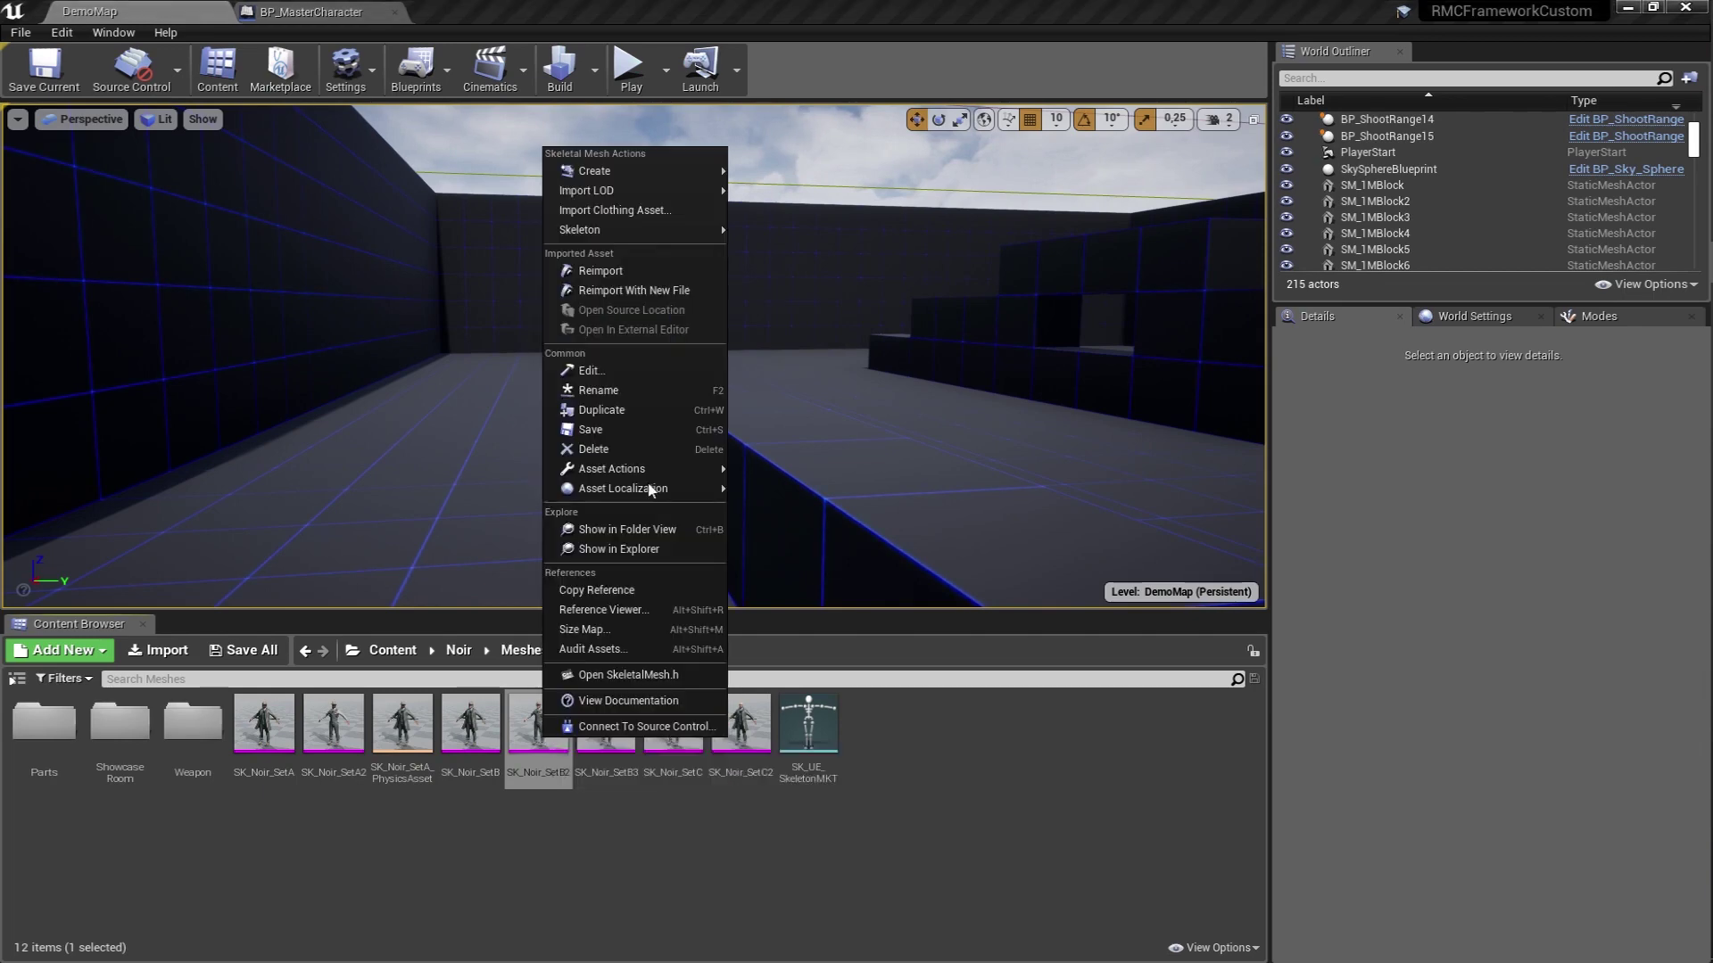
mouse_move(642, 229)
click(800, 264)
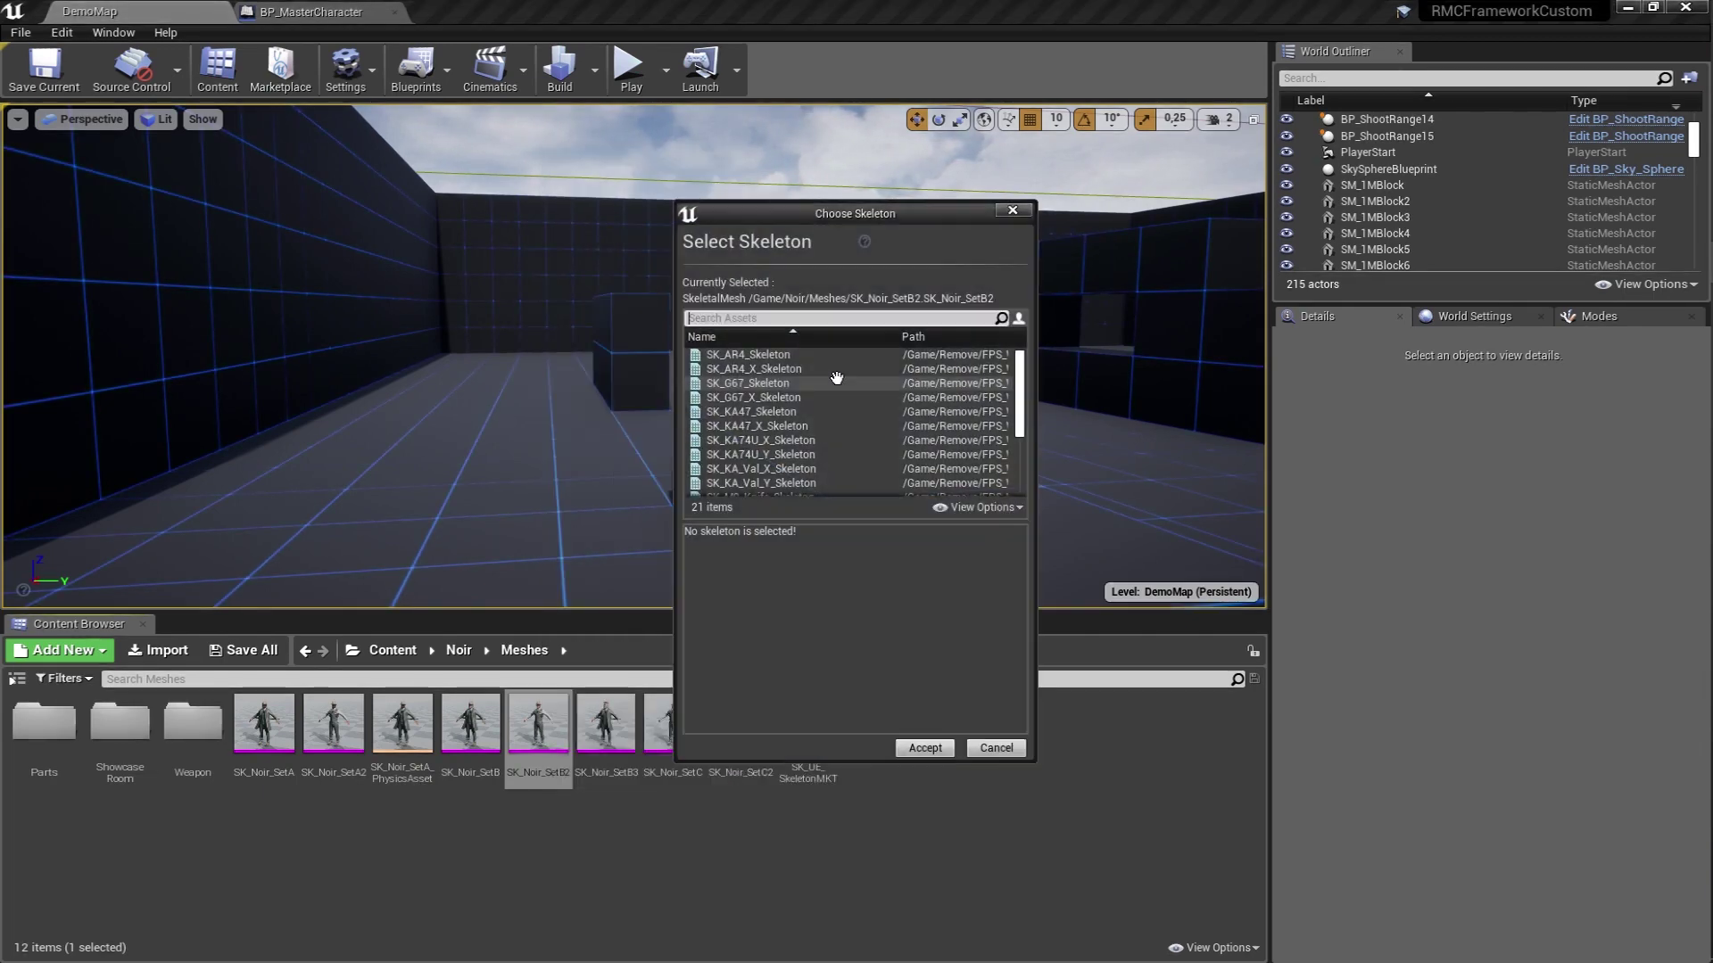
scroll(829, 410, down, 5)
click(827, 491)
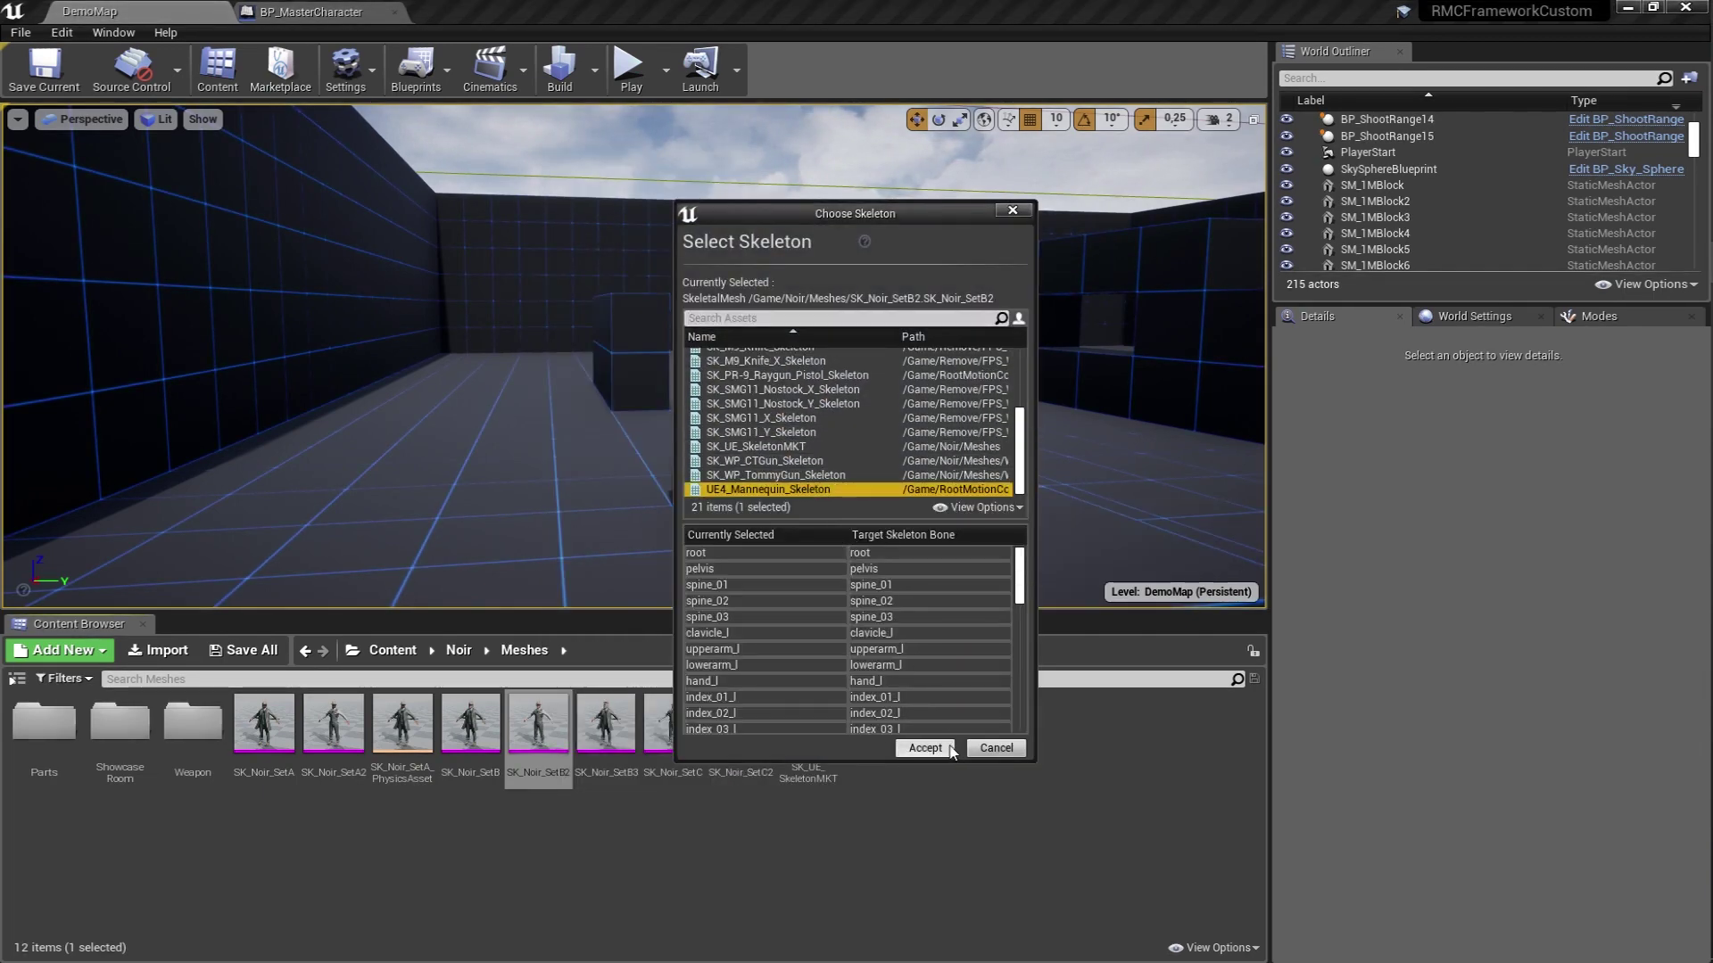
click(925, 748)
click(256, 658)
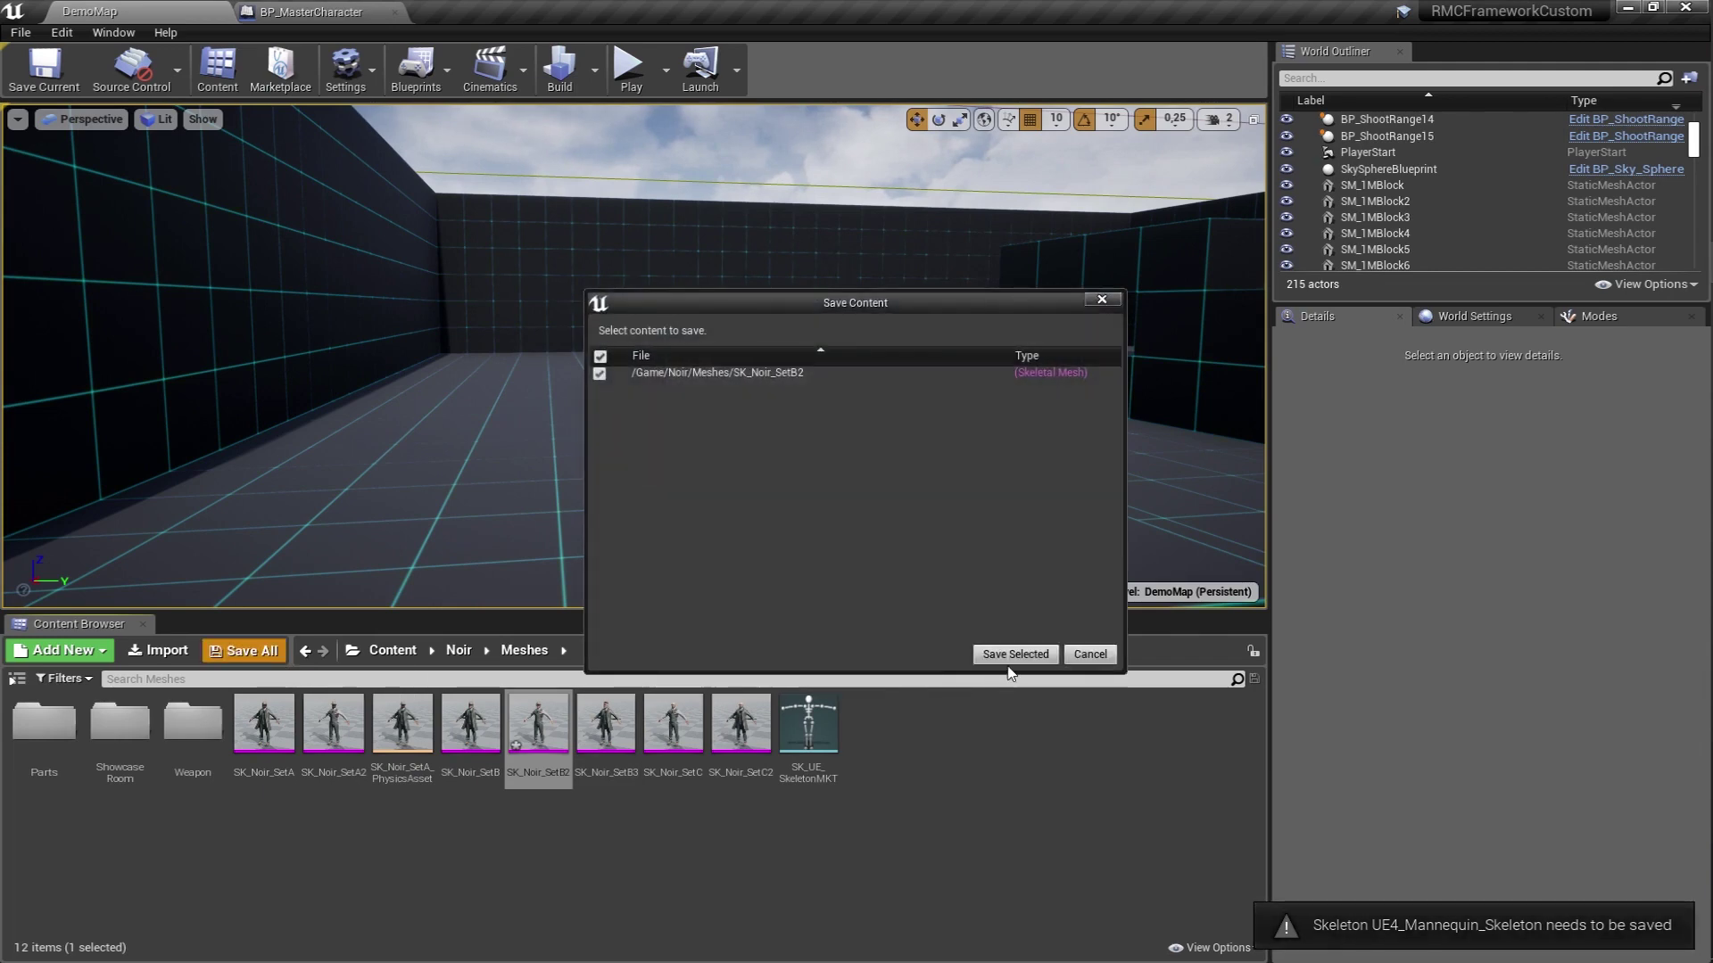
click(1006, 659)
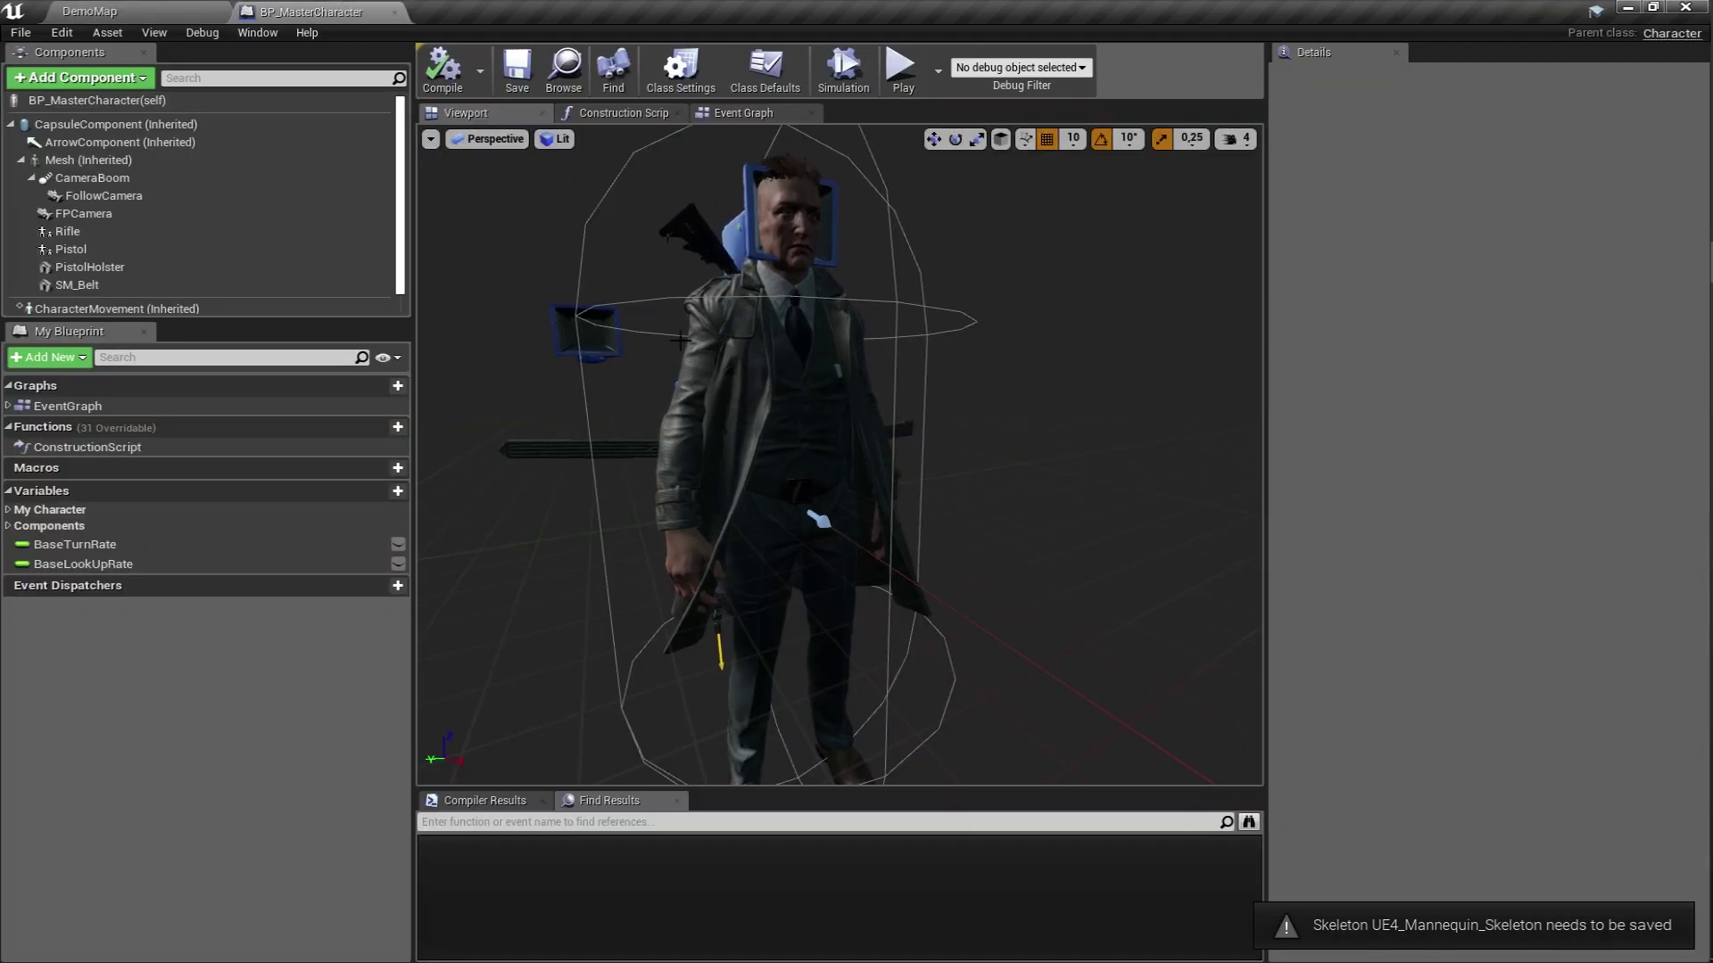
Set BP_MasterCharacter's Skeletal Mesh to SK_Noir_SetB2 and launch a standalone play-test.
click(793, 364)
click(1536, 501)
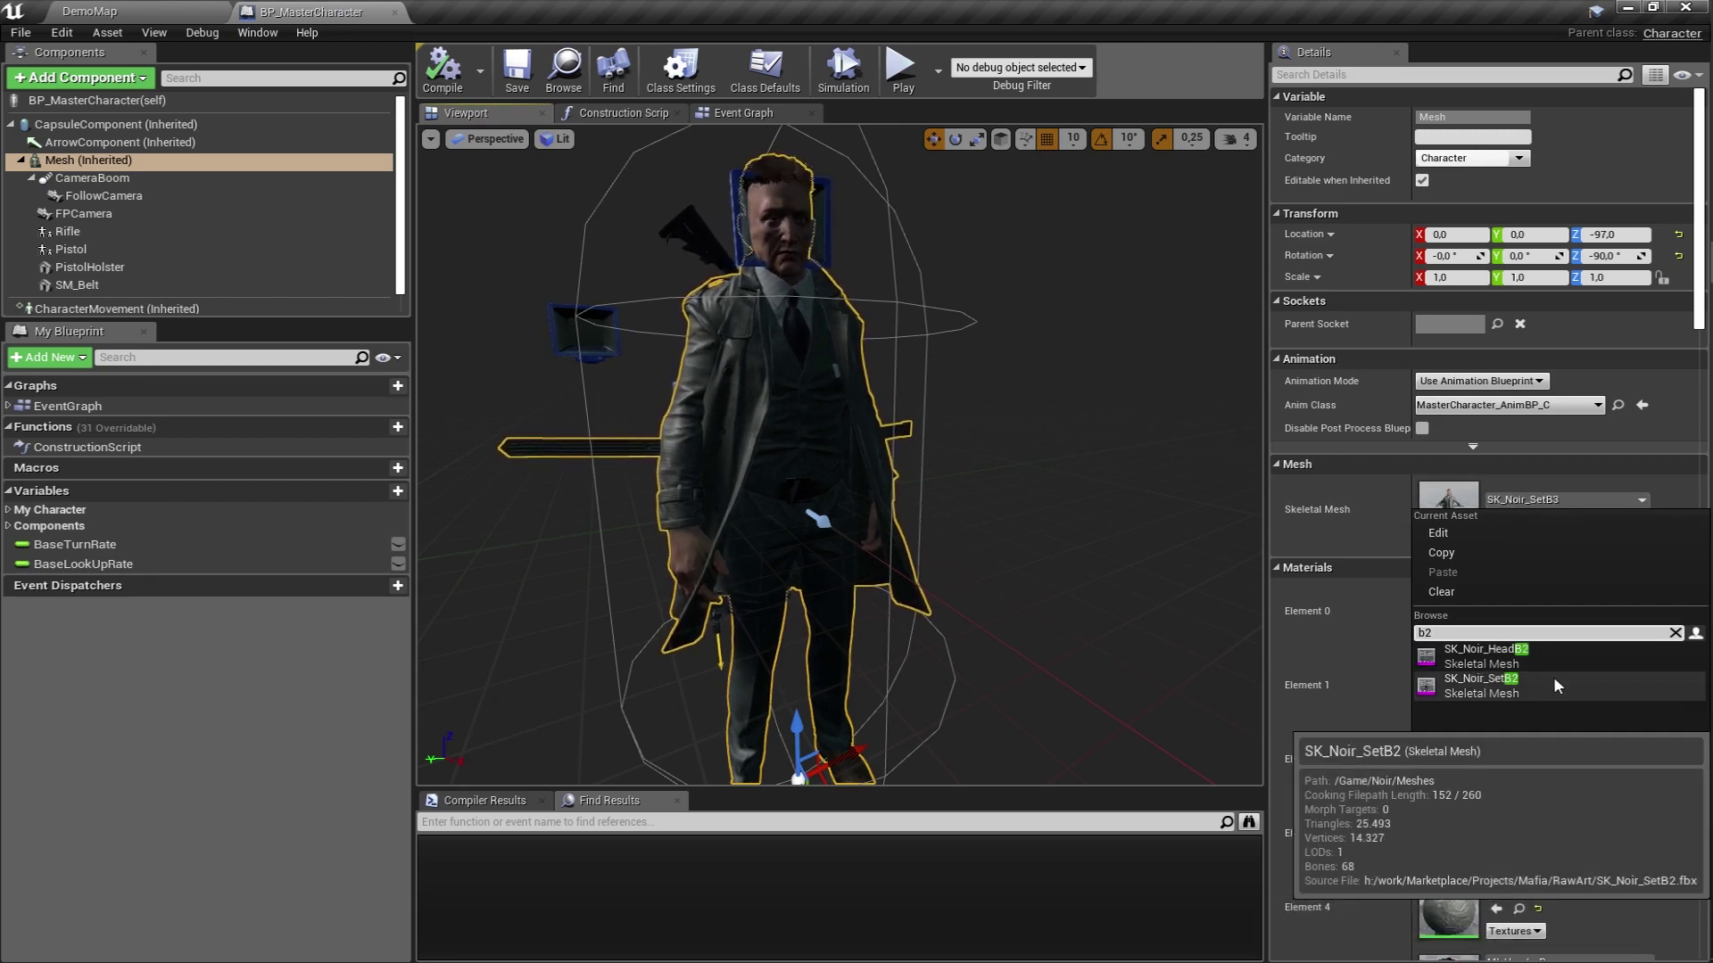
click(1557, 685)
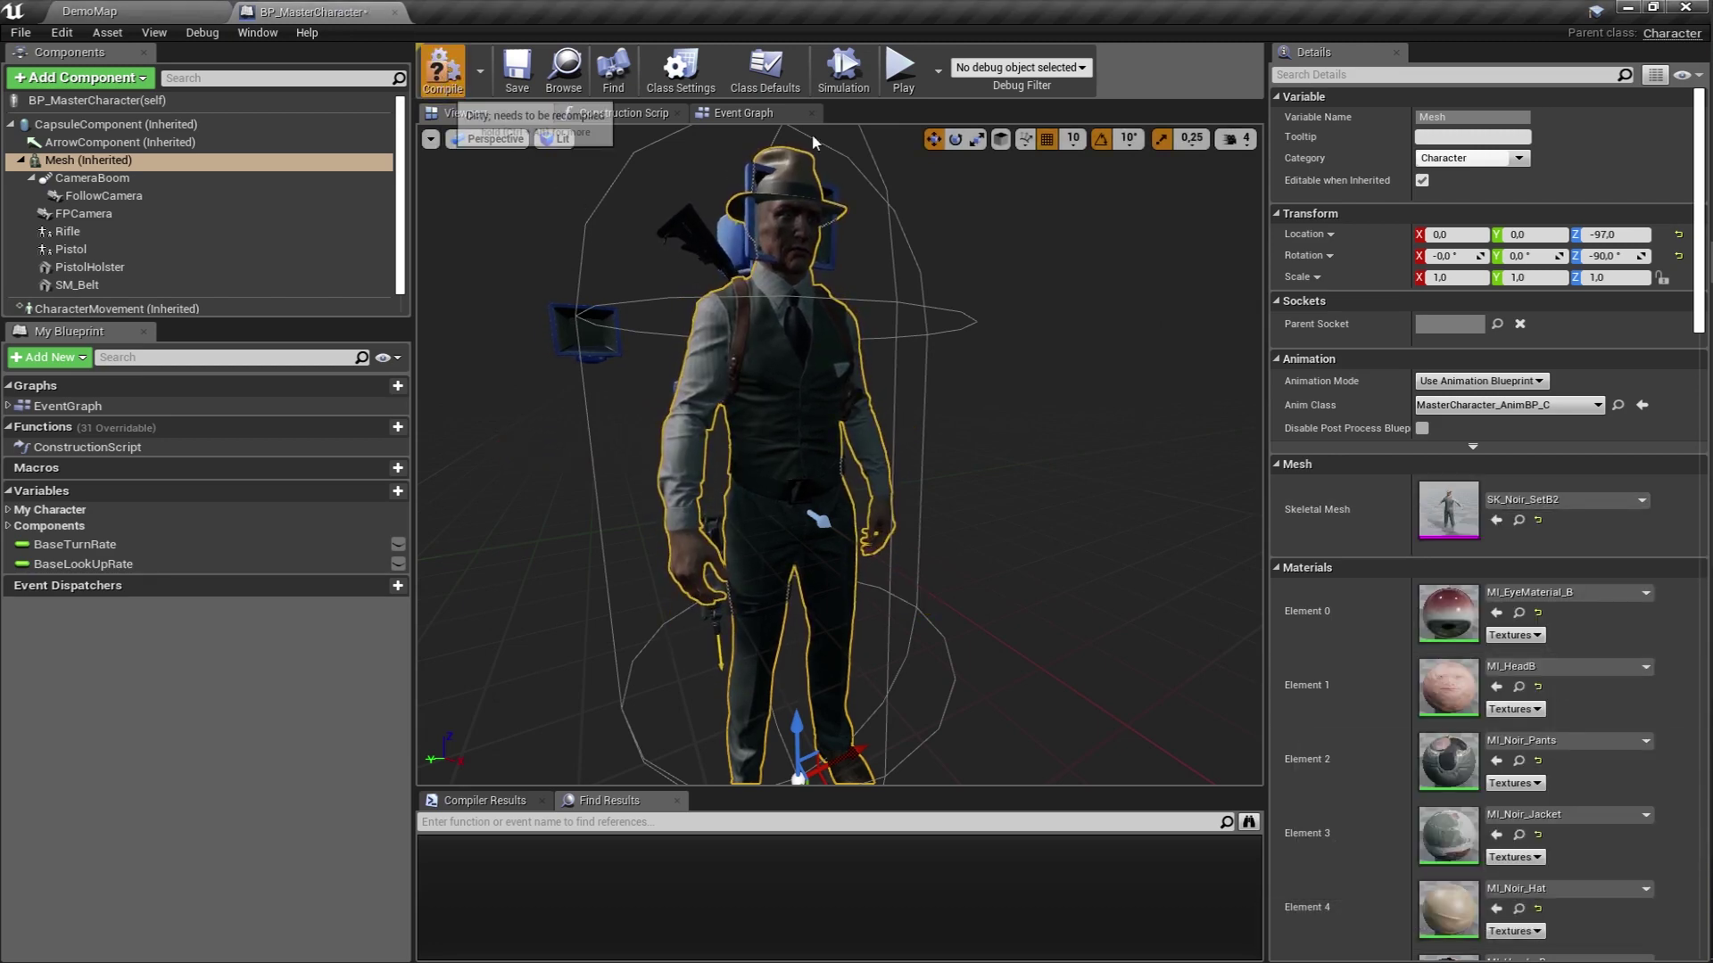
click(887, 89)
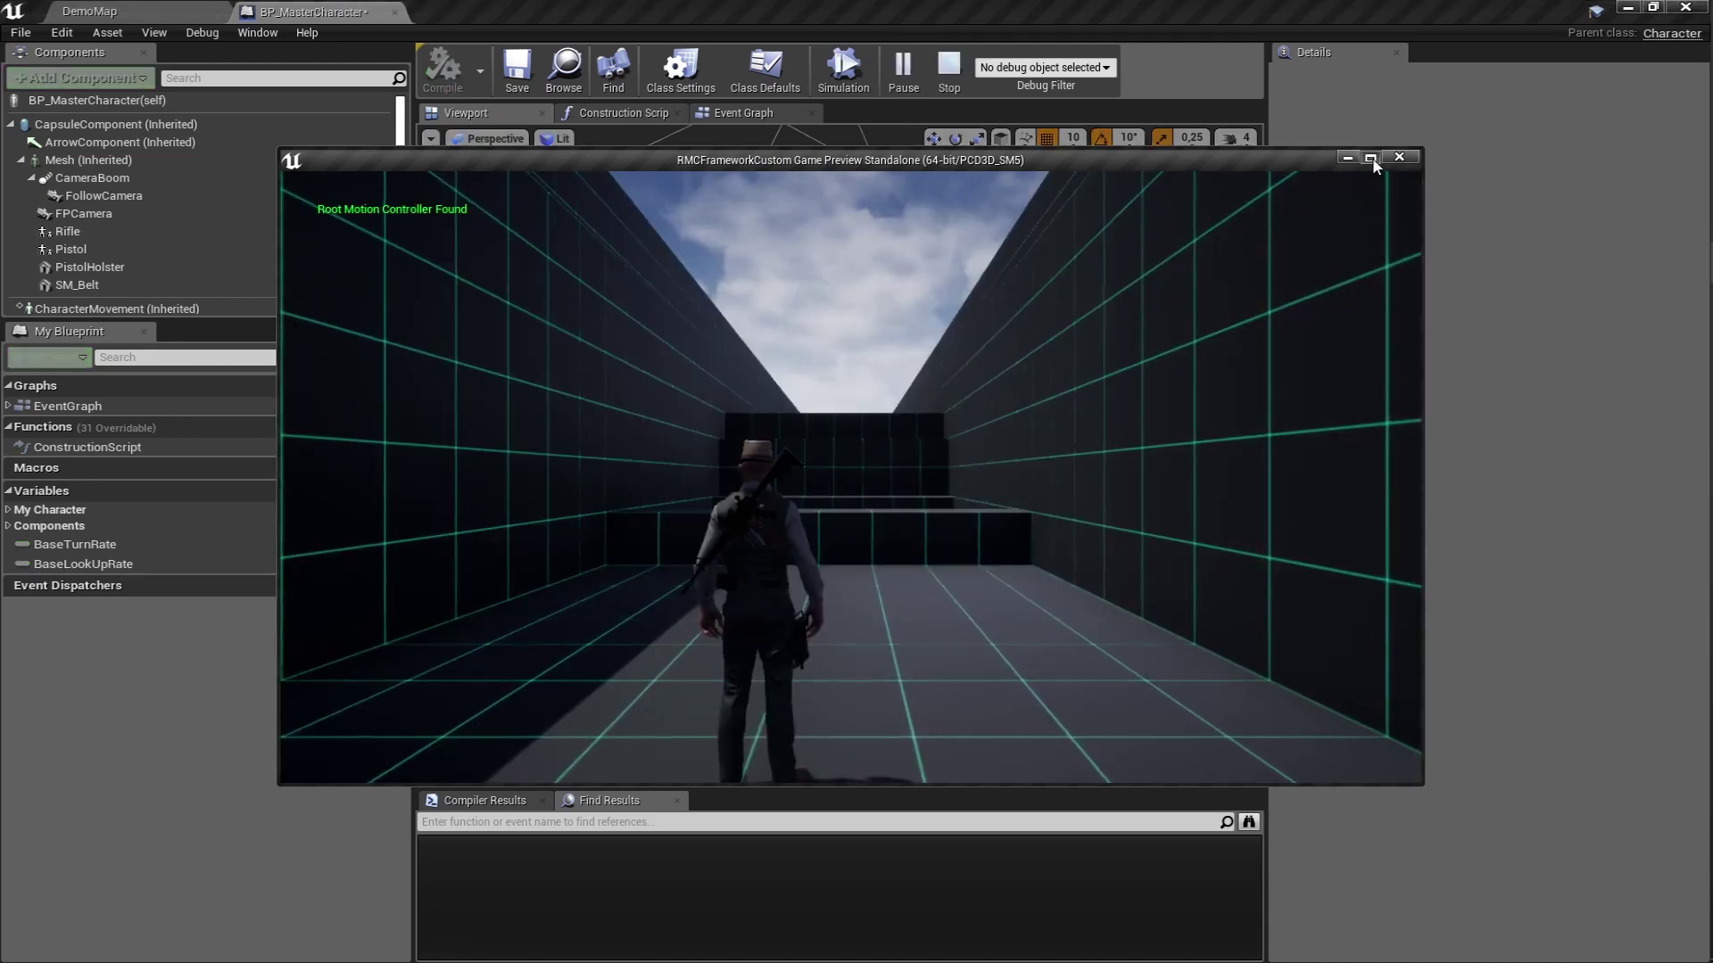
Maximize the game preview, draw the rifle, and fire it, switching to auto-fire.
click(1371, 158)
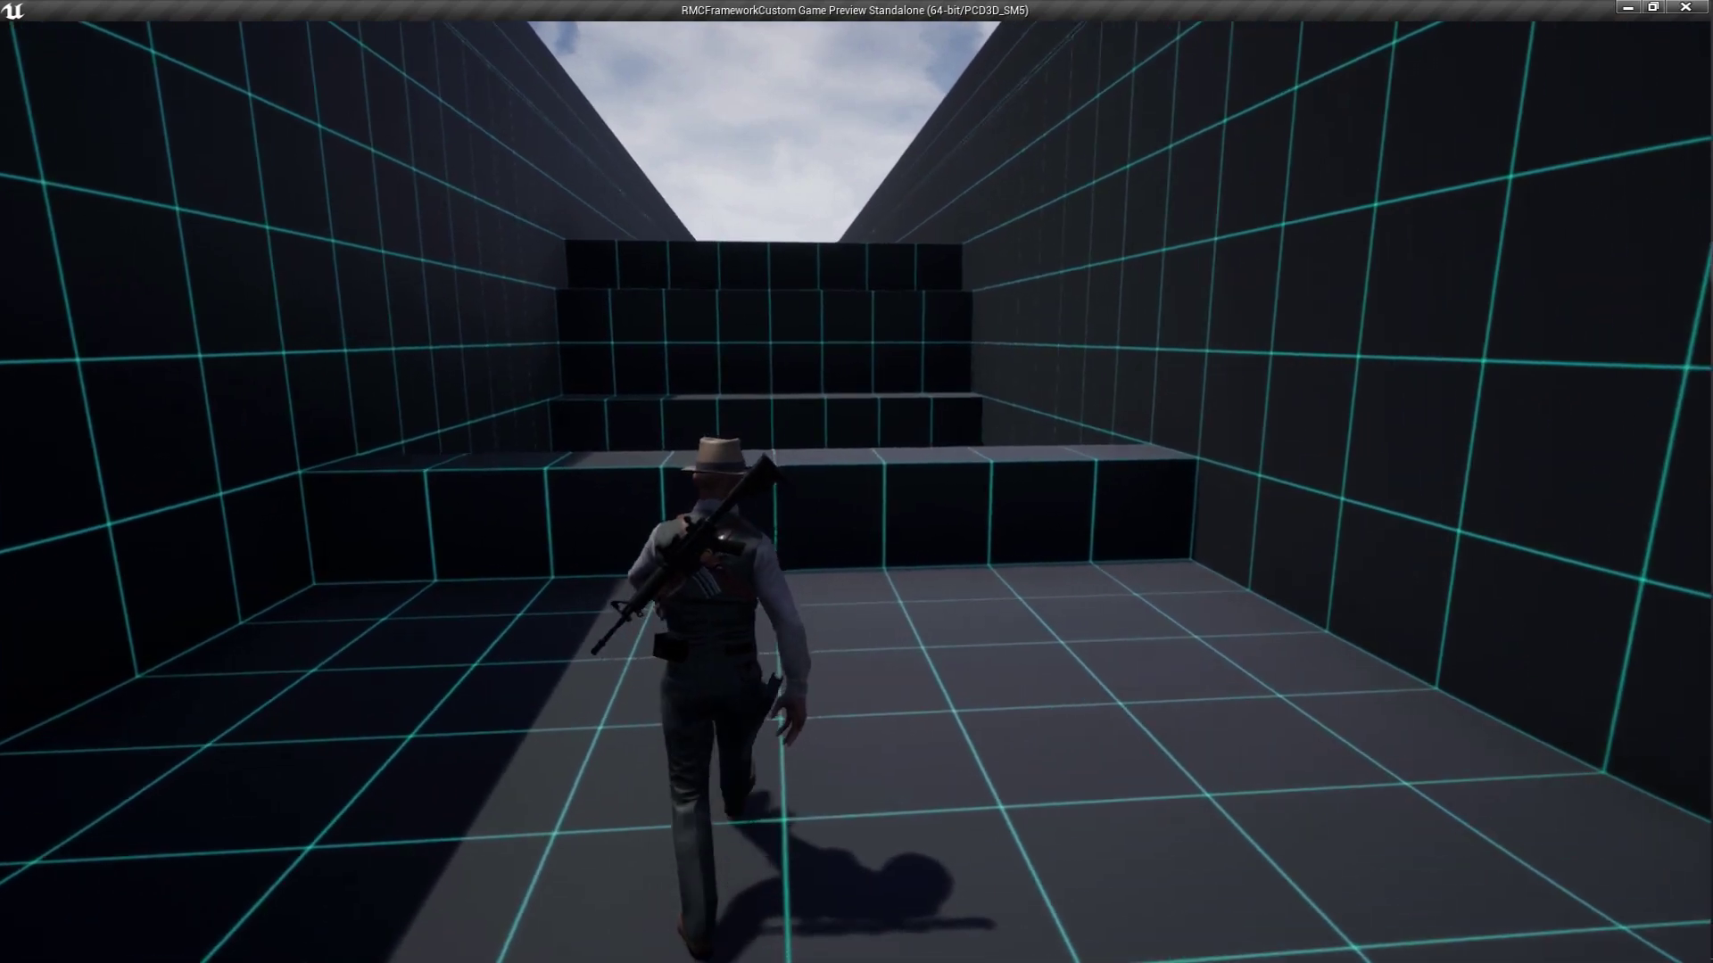
key(1)
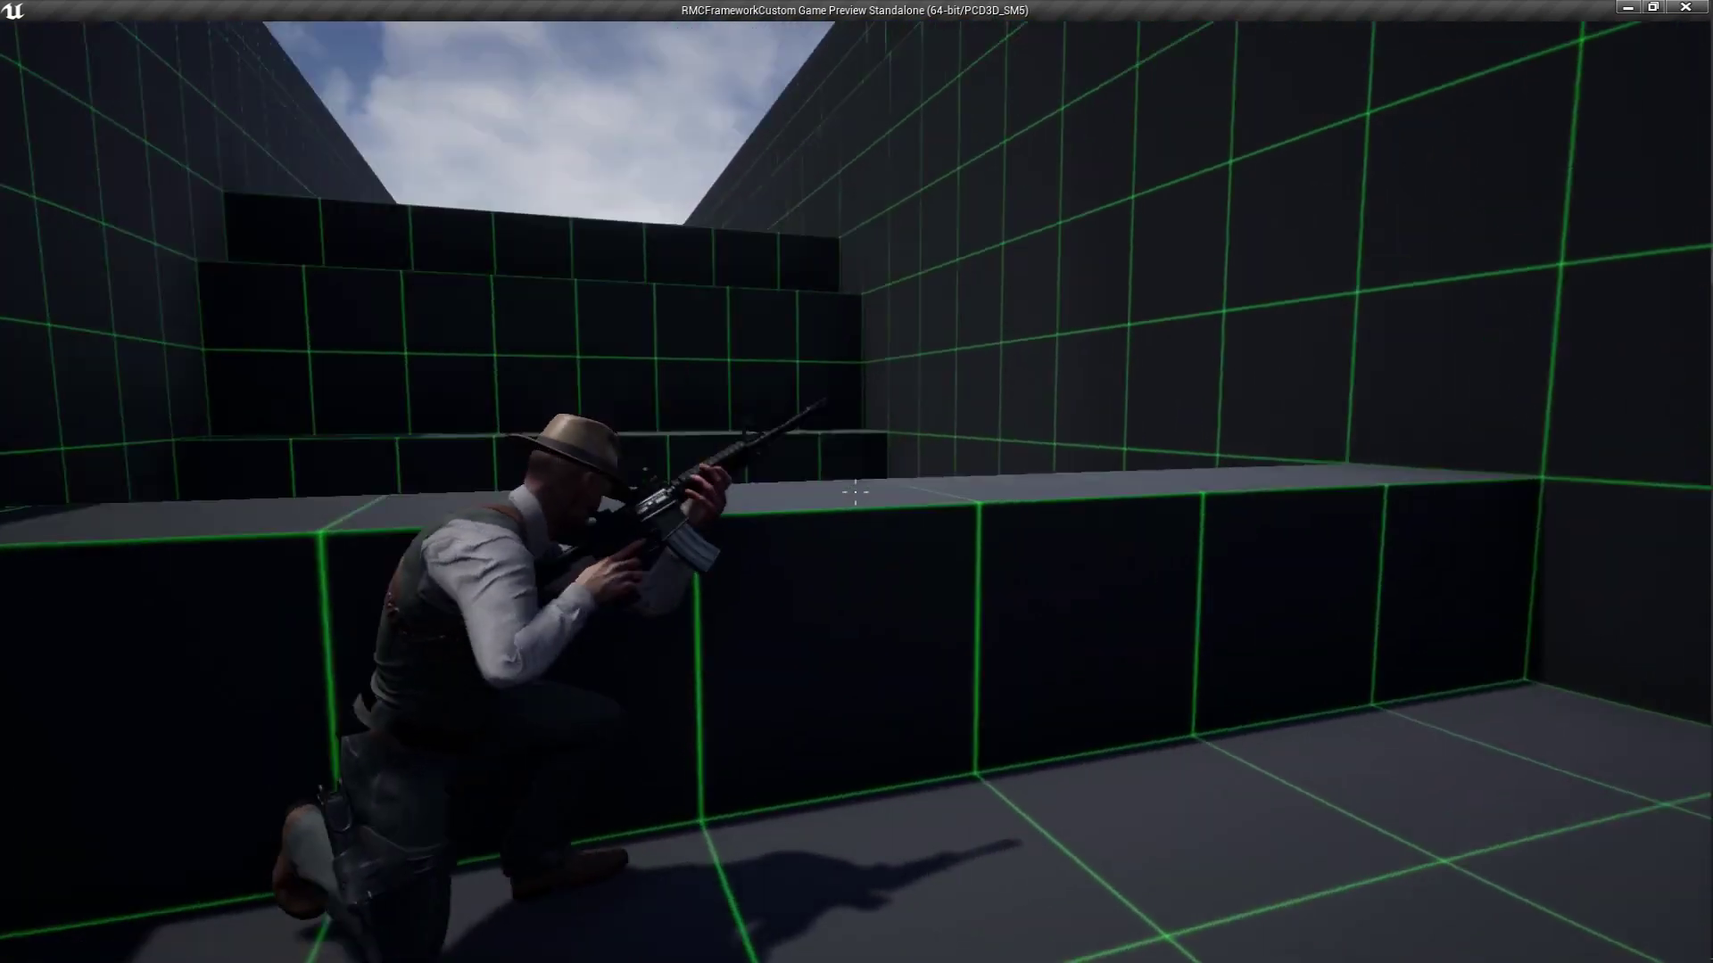
key(c)
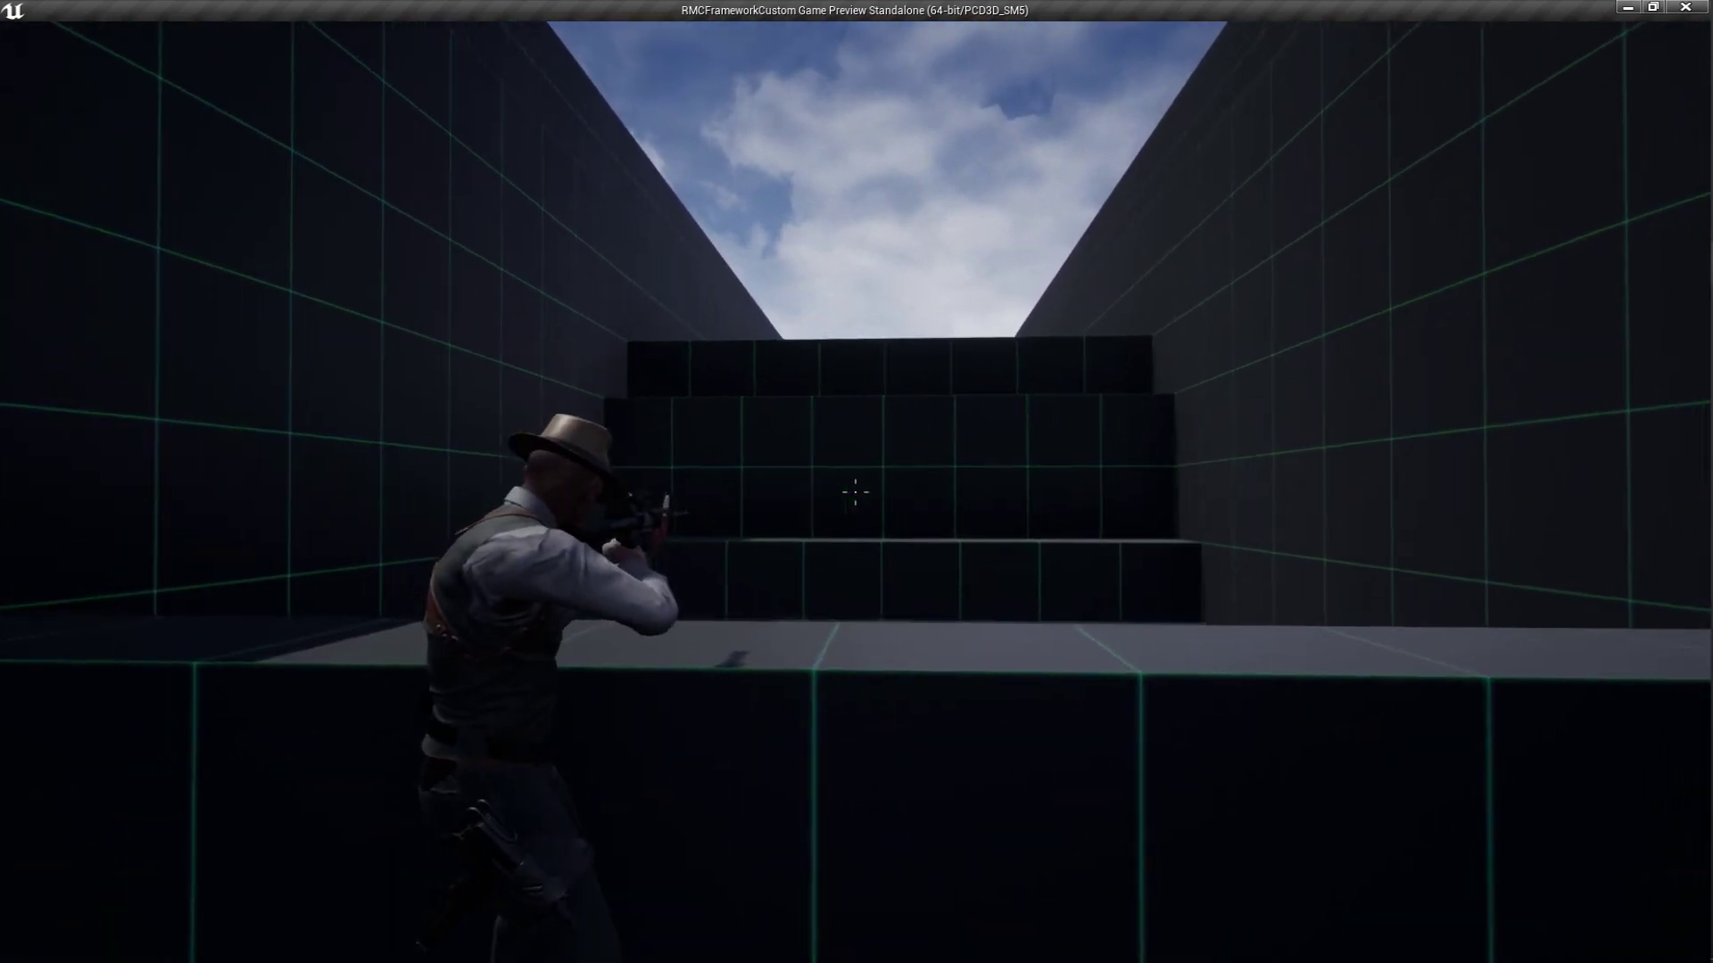
click(855, 491)
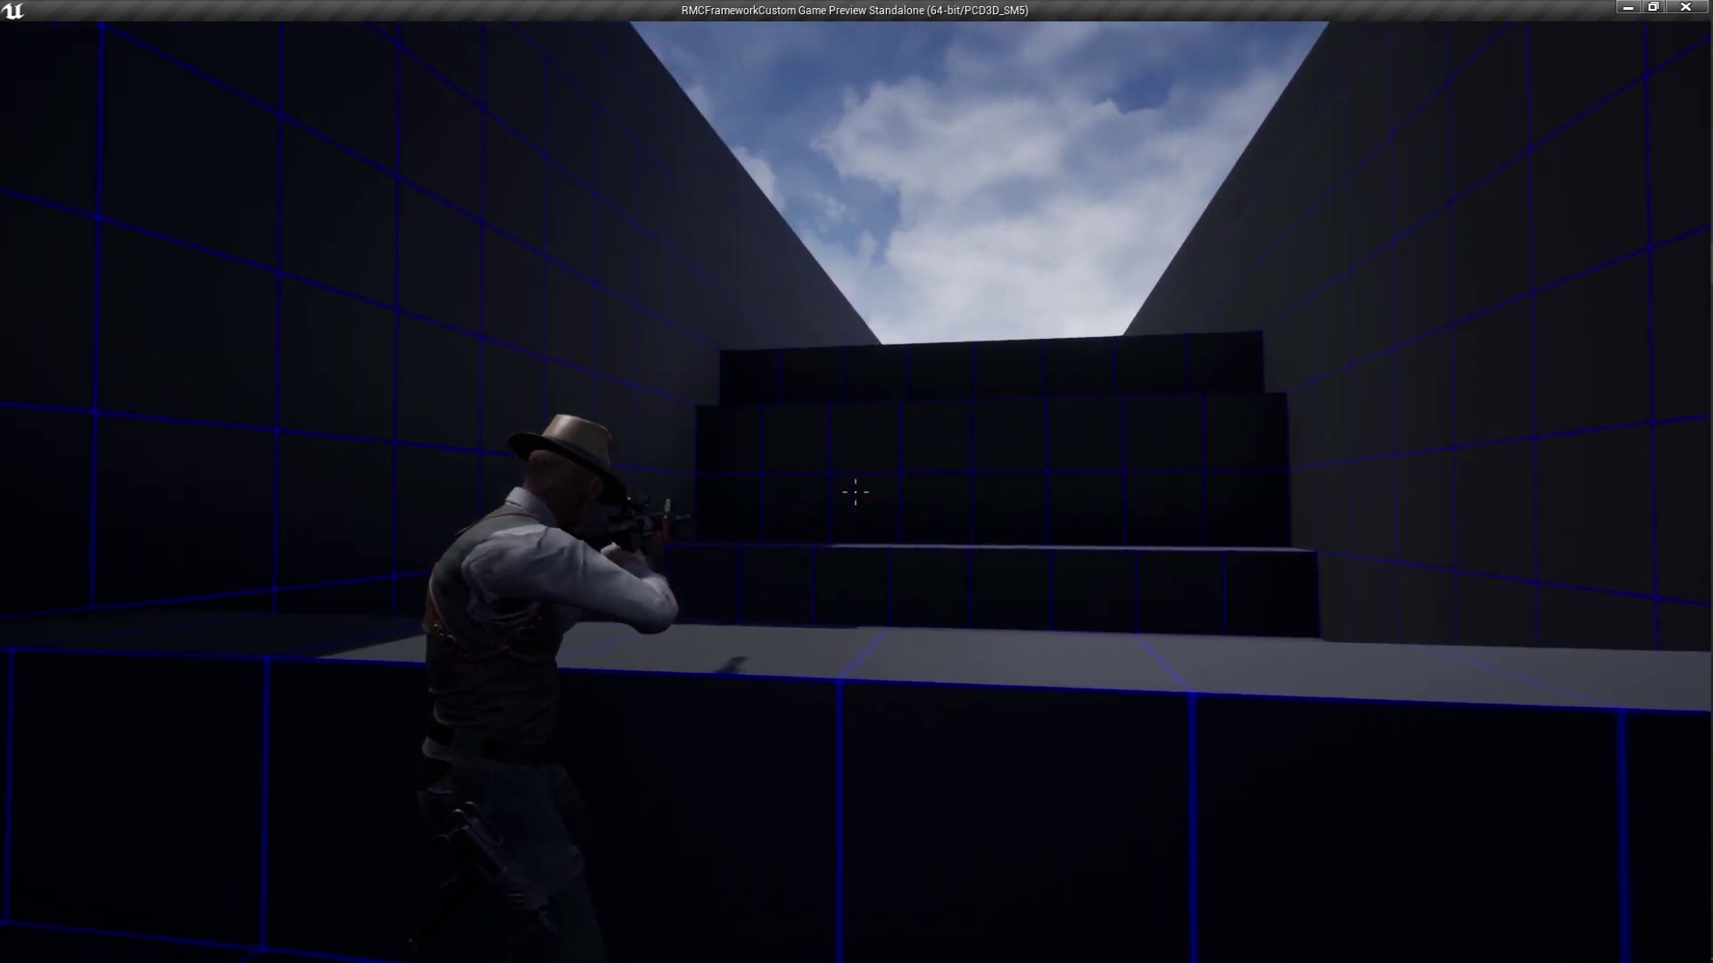
key(b)
click(855, 490)
key(c)
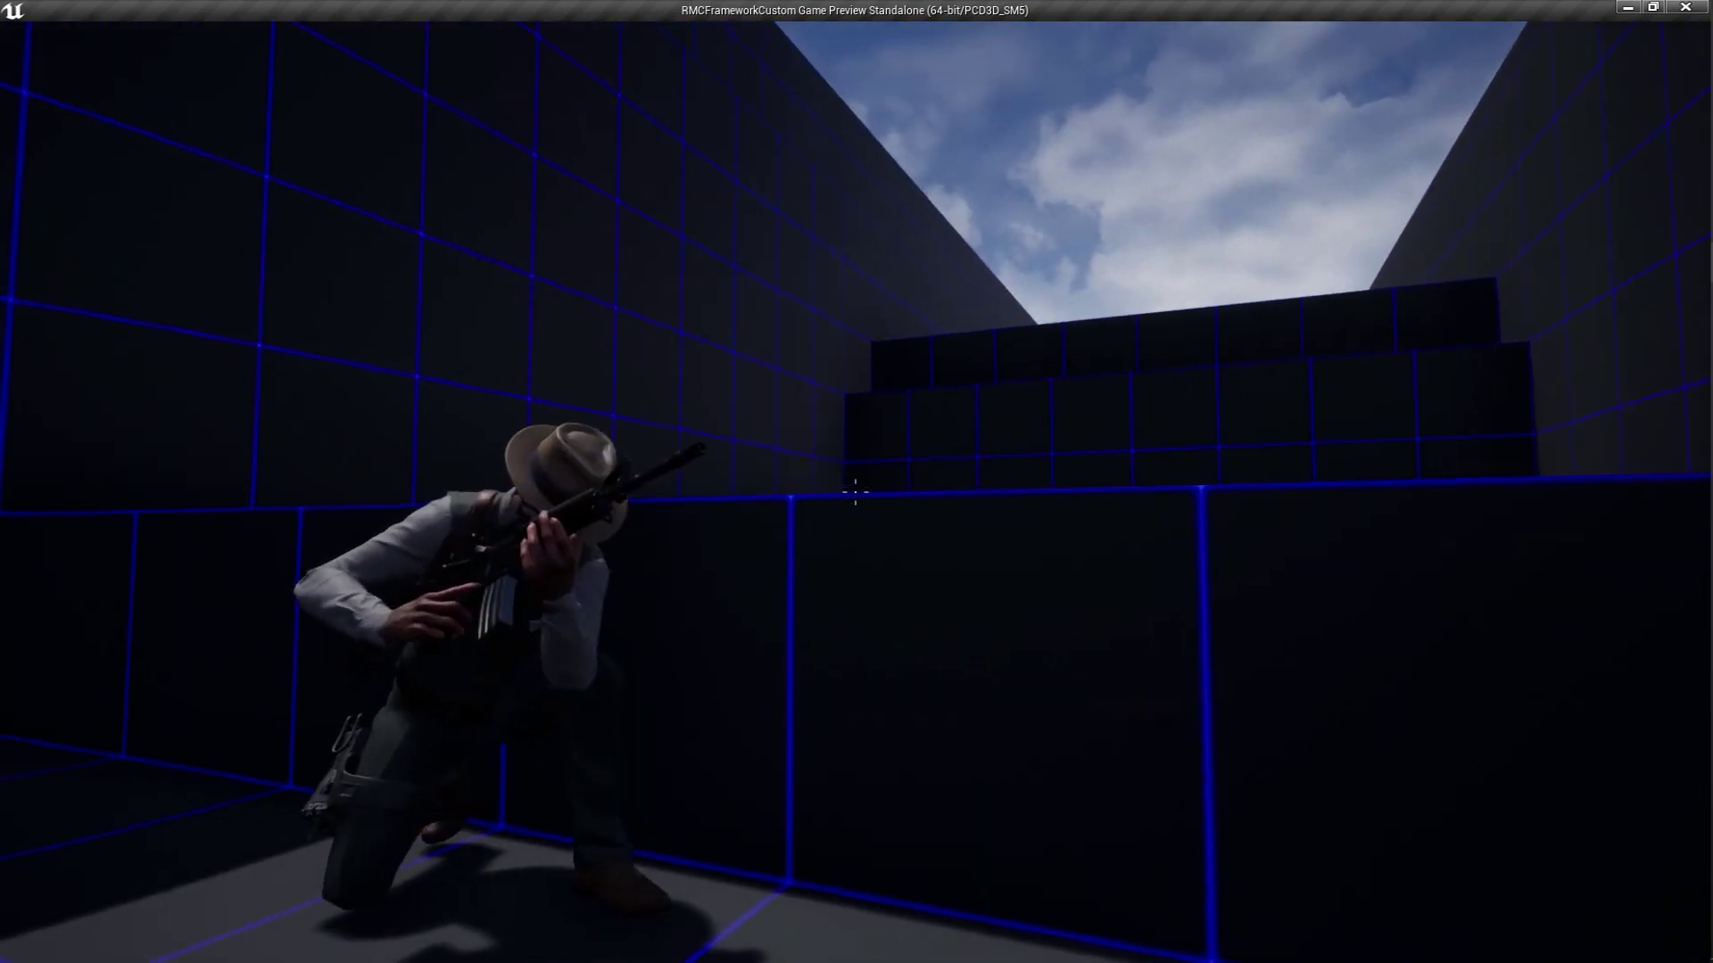
Alternate crouching and standing while firing rifle bursts at the far stepped wall.
drag(855, 490, 855, 490)
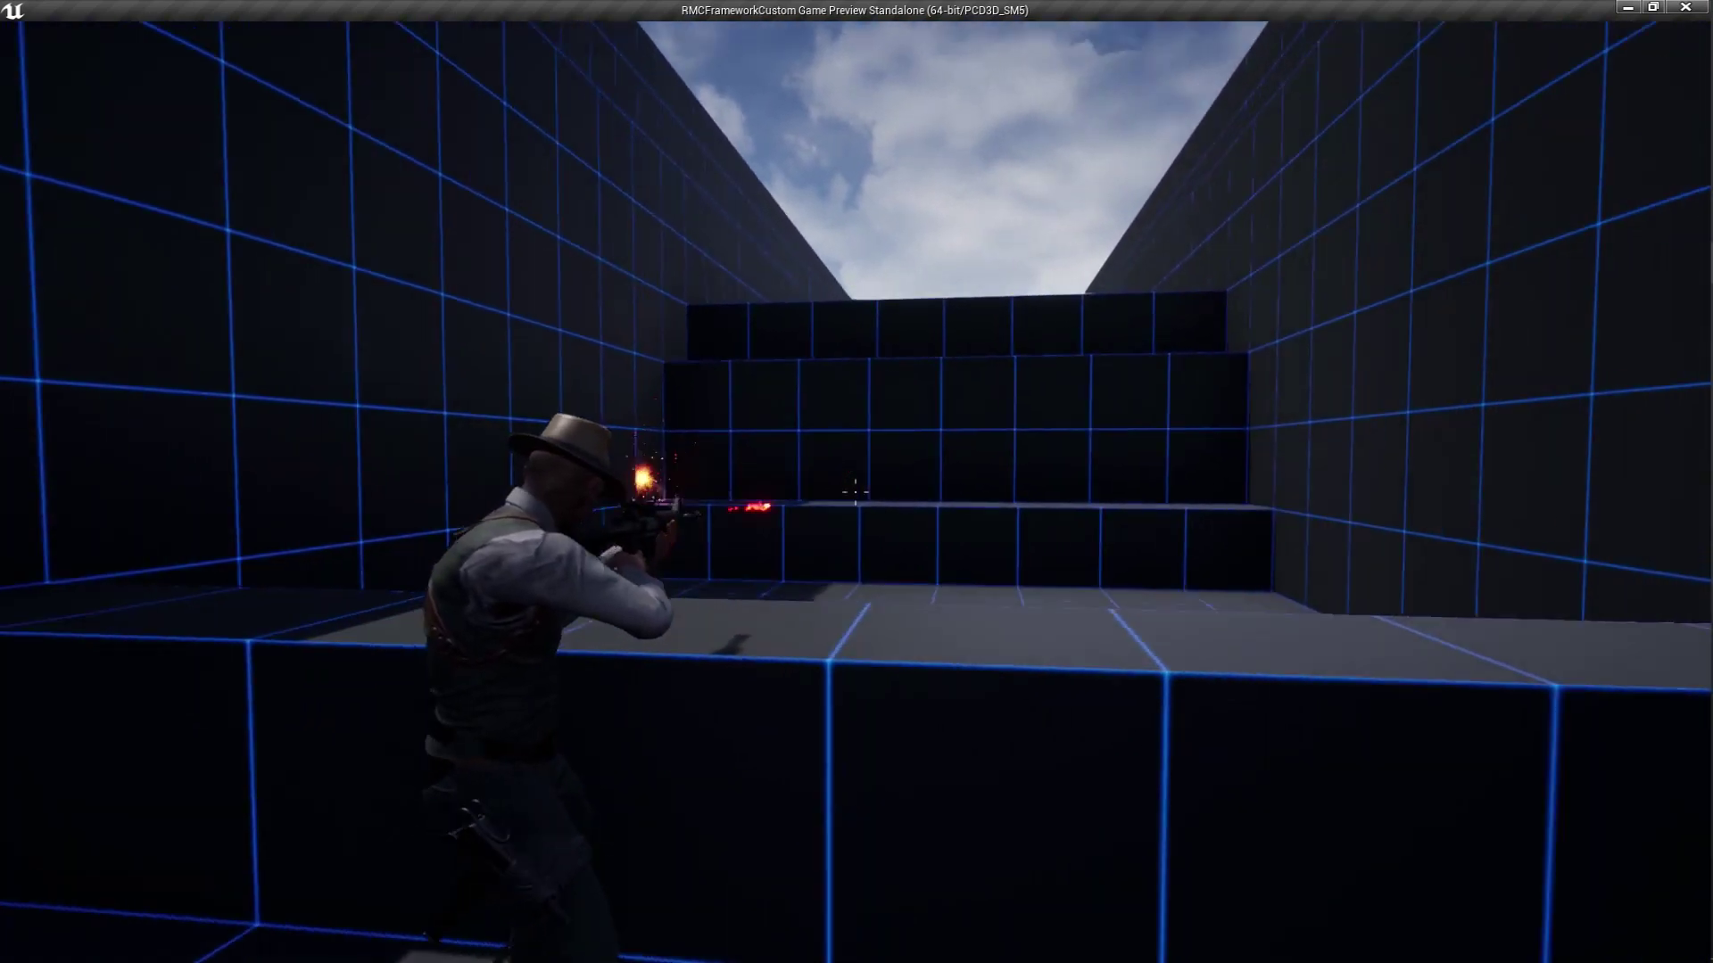
key(c)
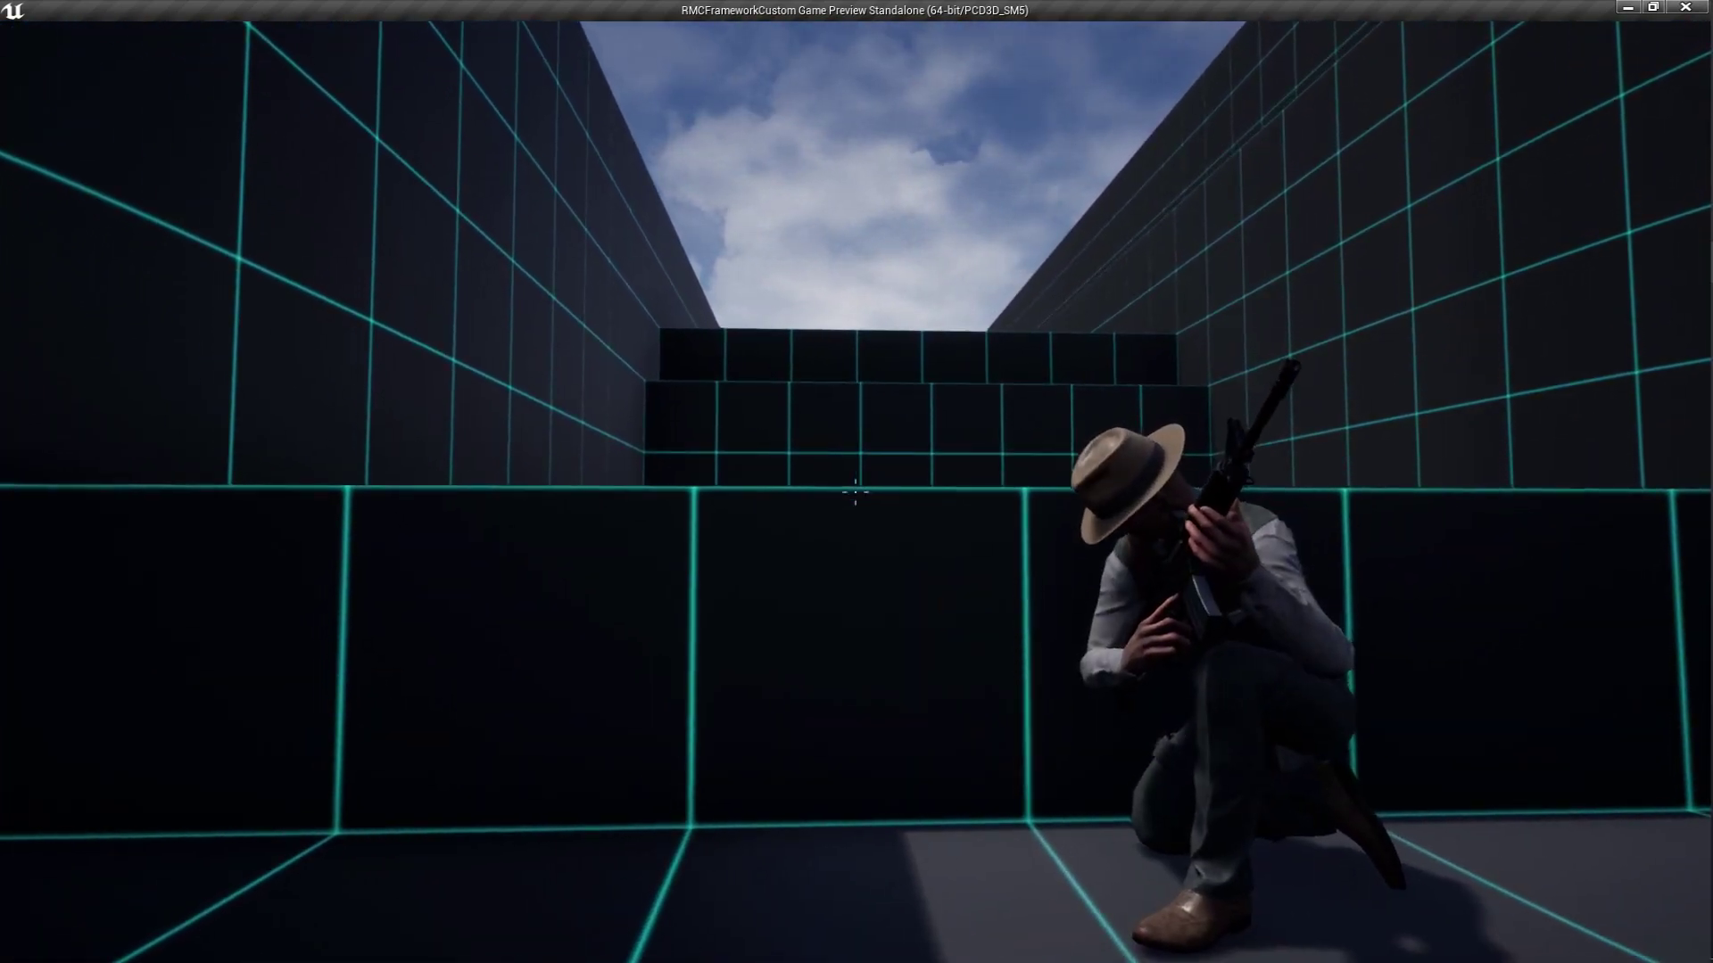
key(c)
click(855, 491)
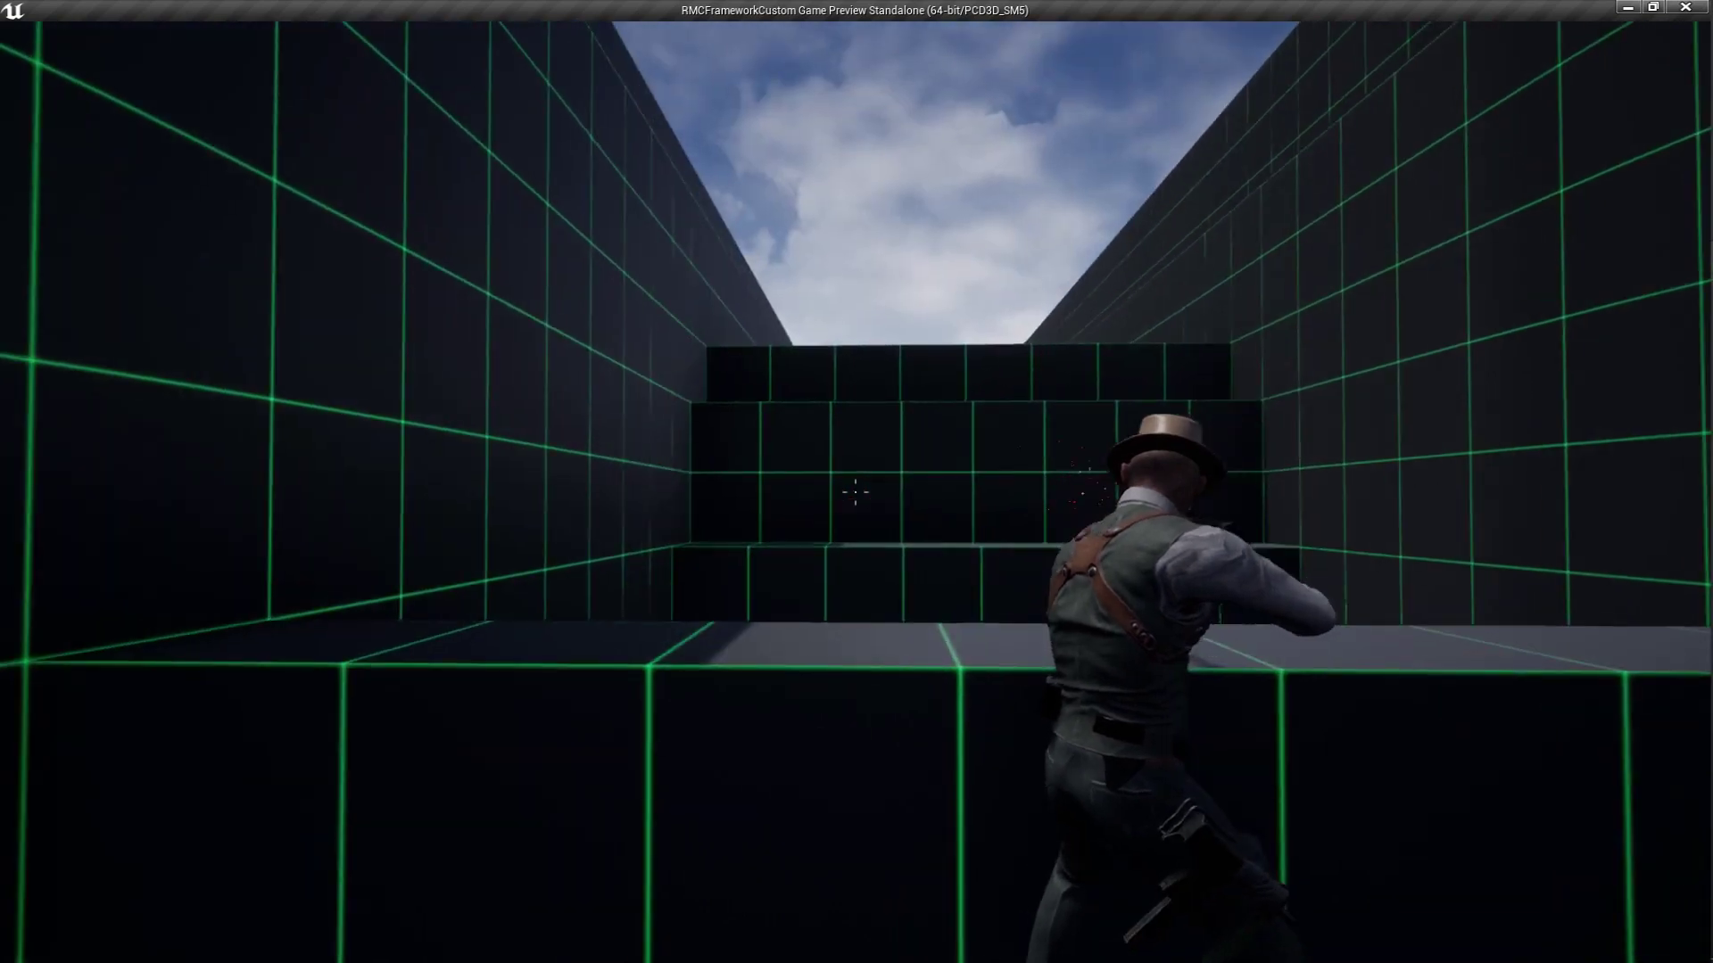
click(854, 491)
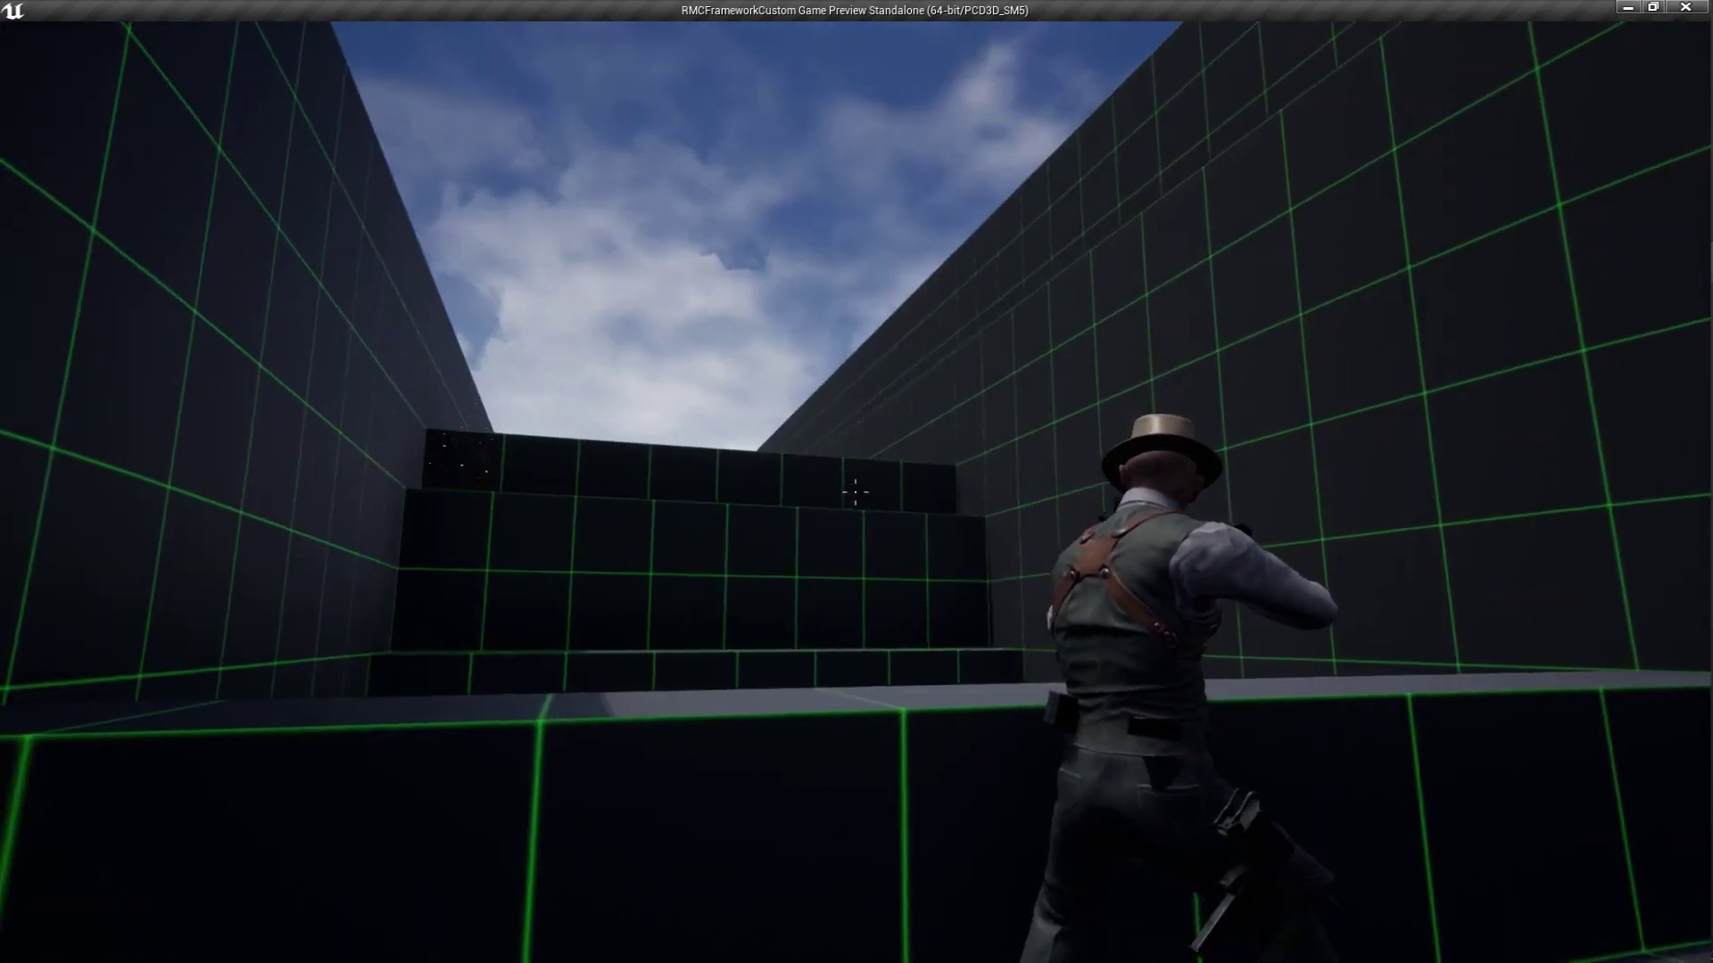
click(855, 490)
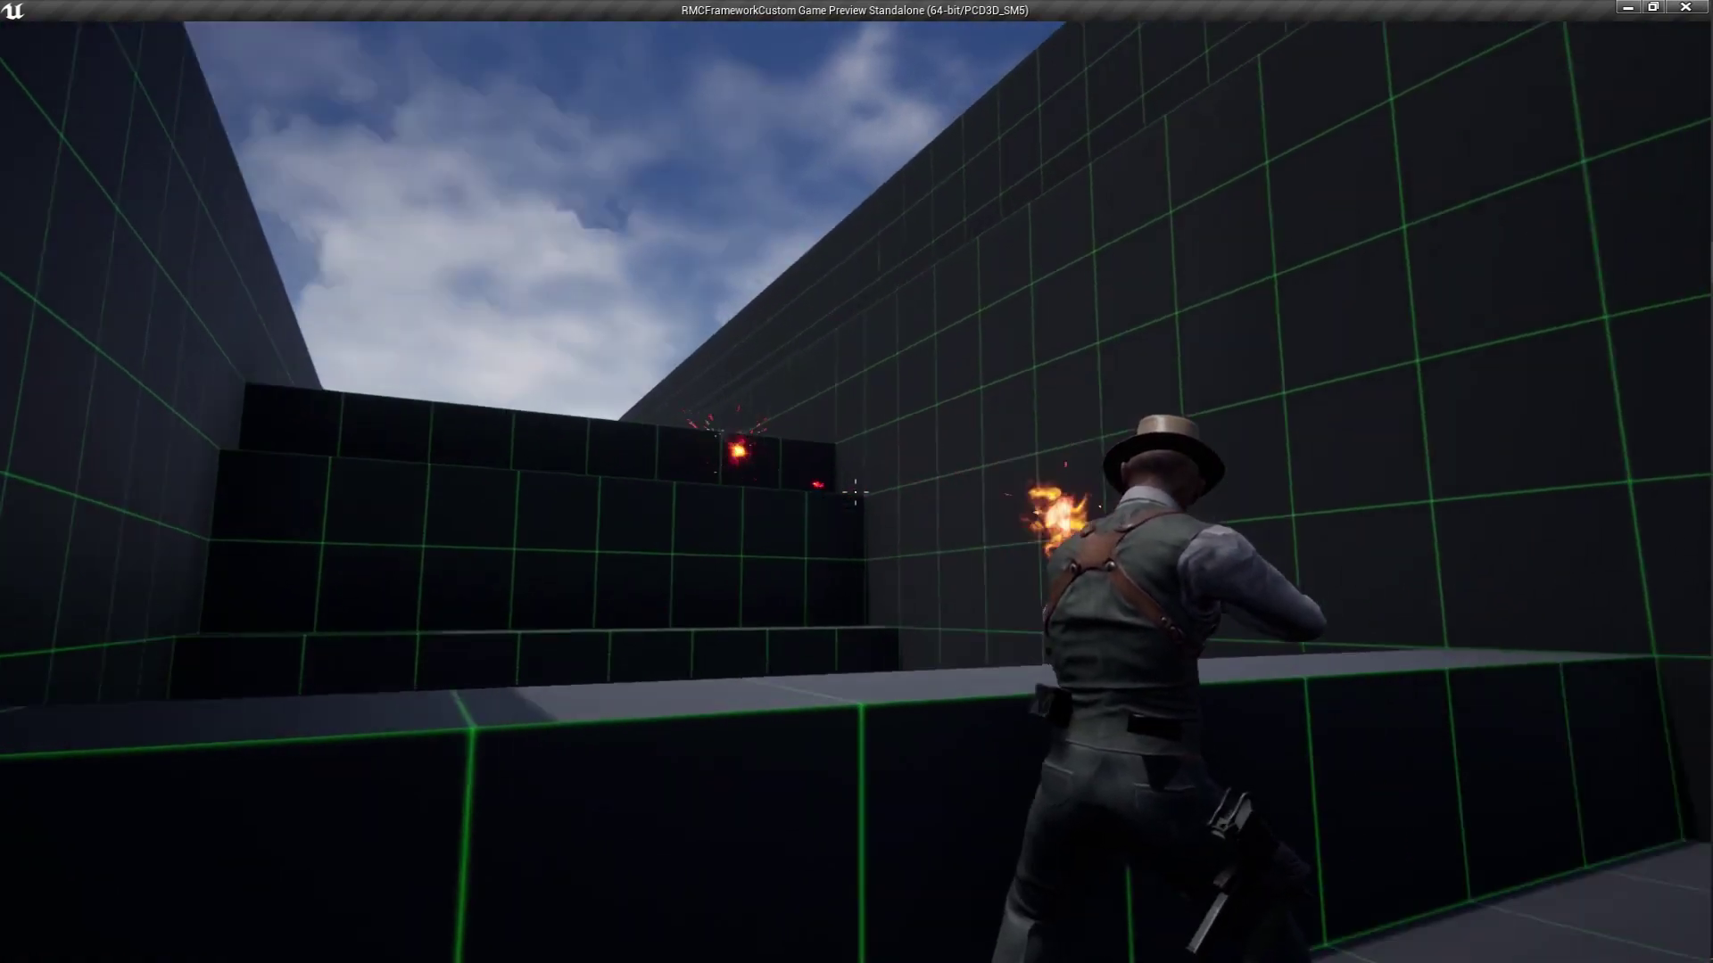
key(c)
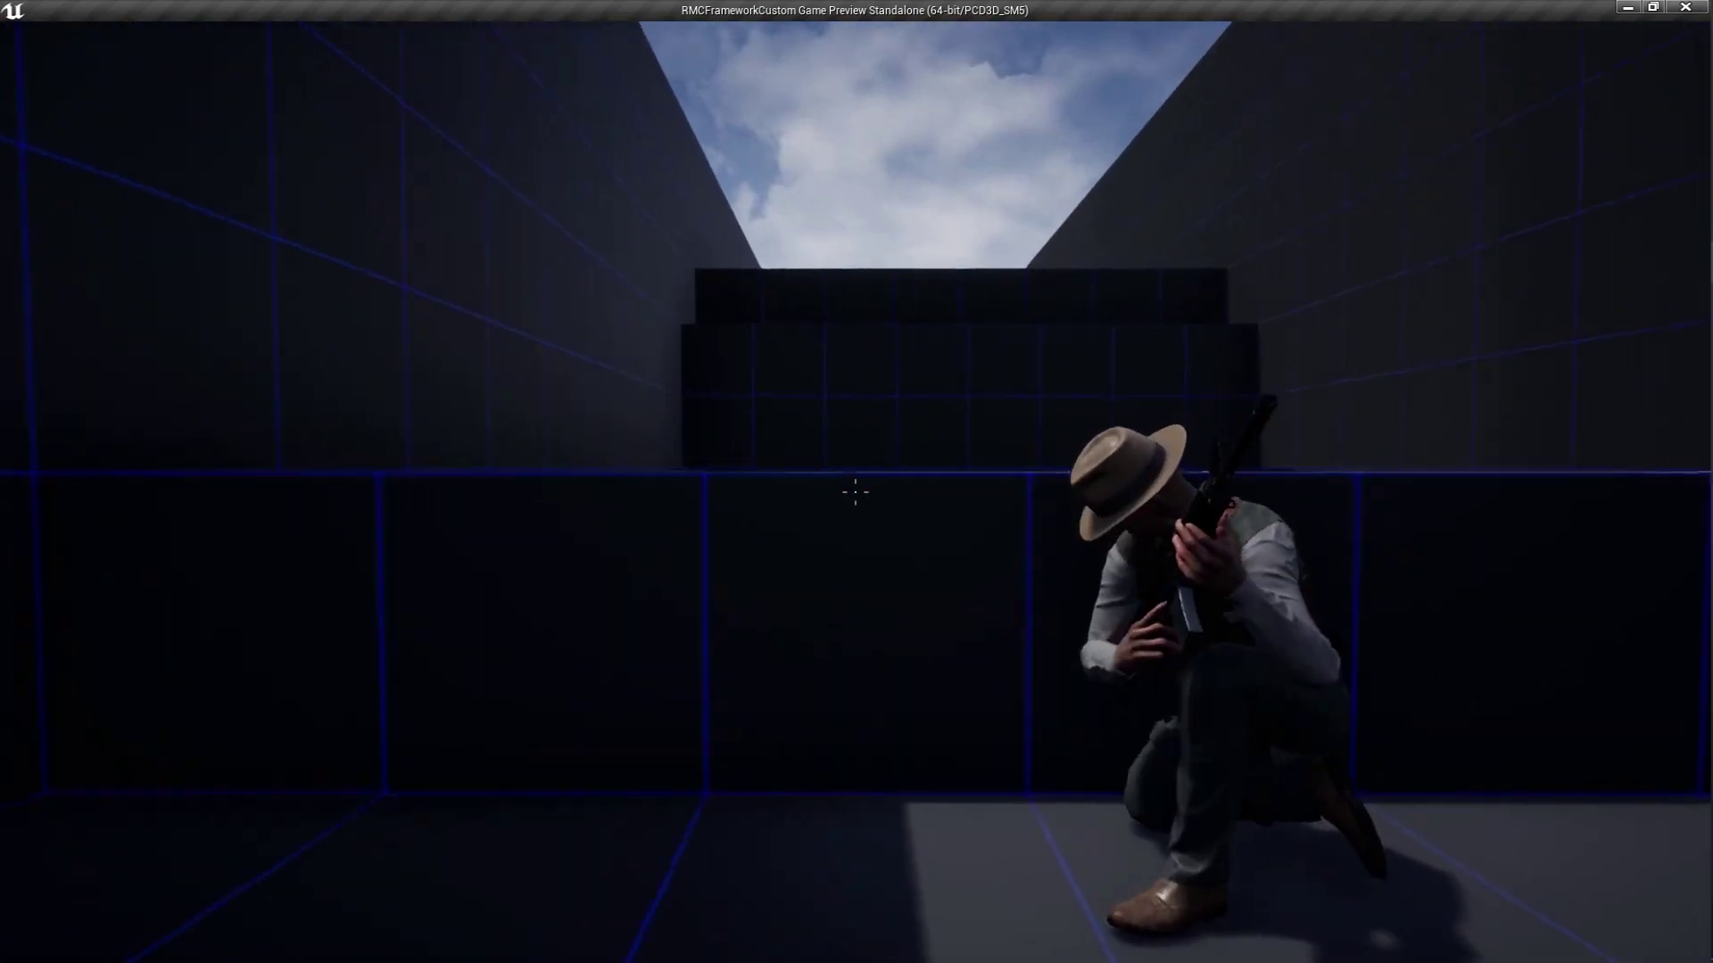
key(c)
click(855, 493)
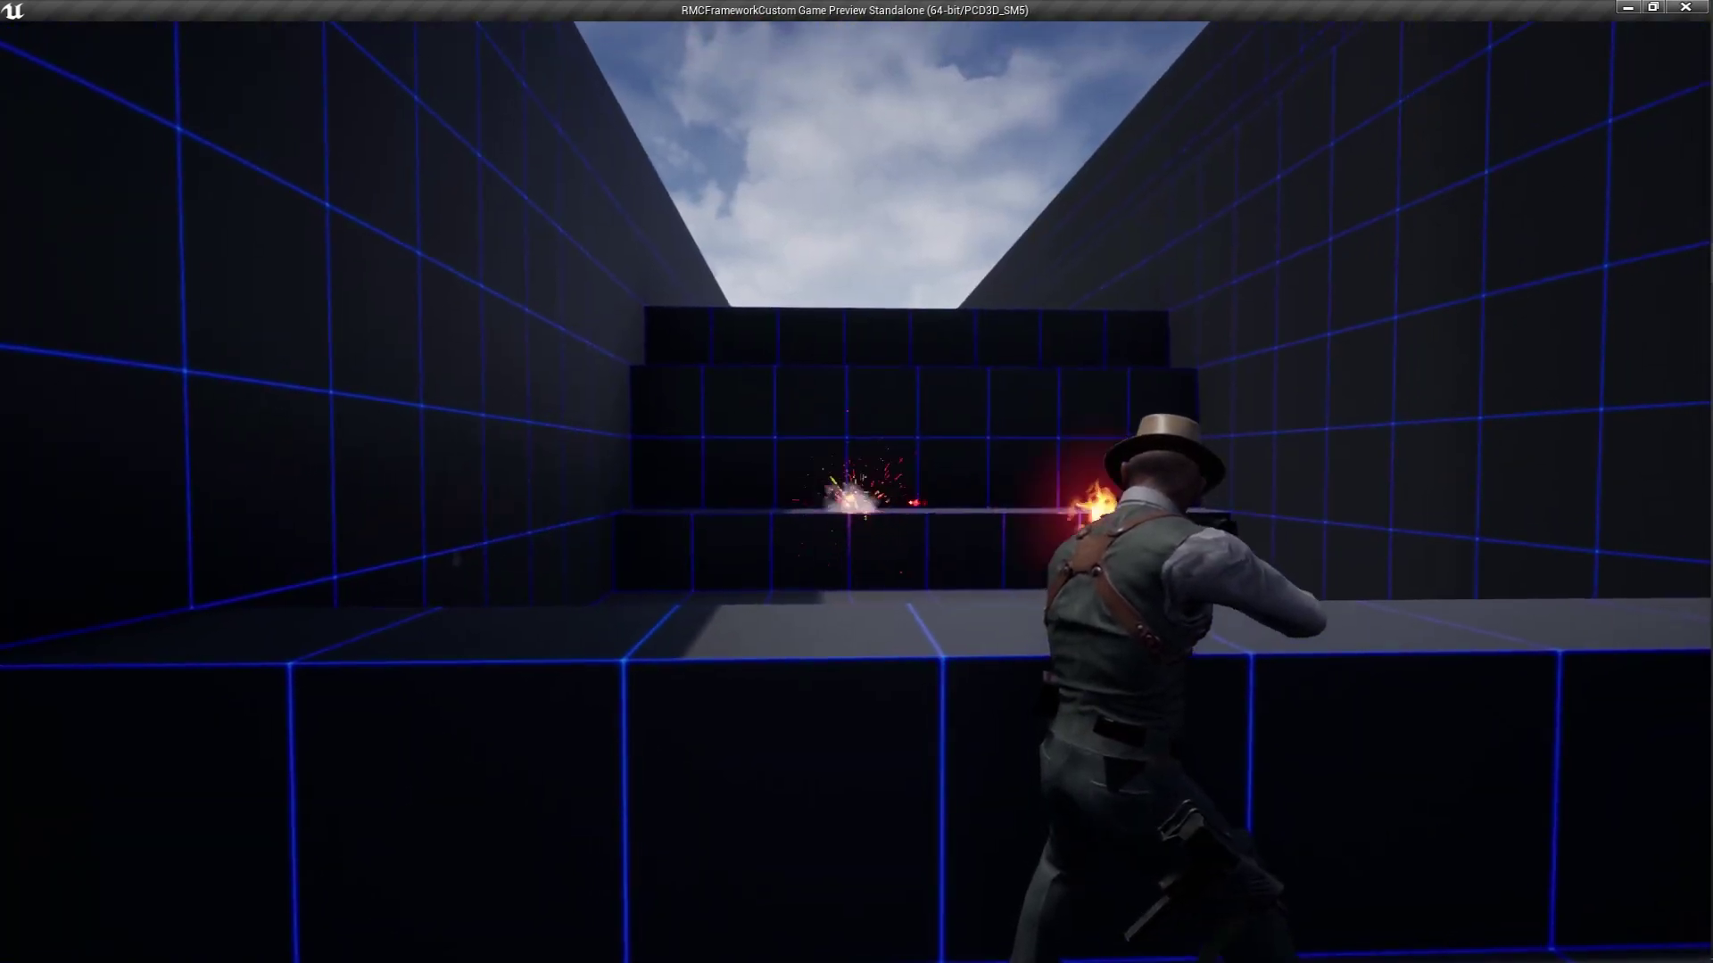
key(c)
key(c)
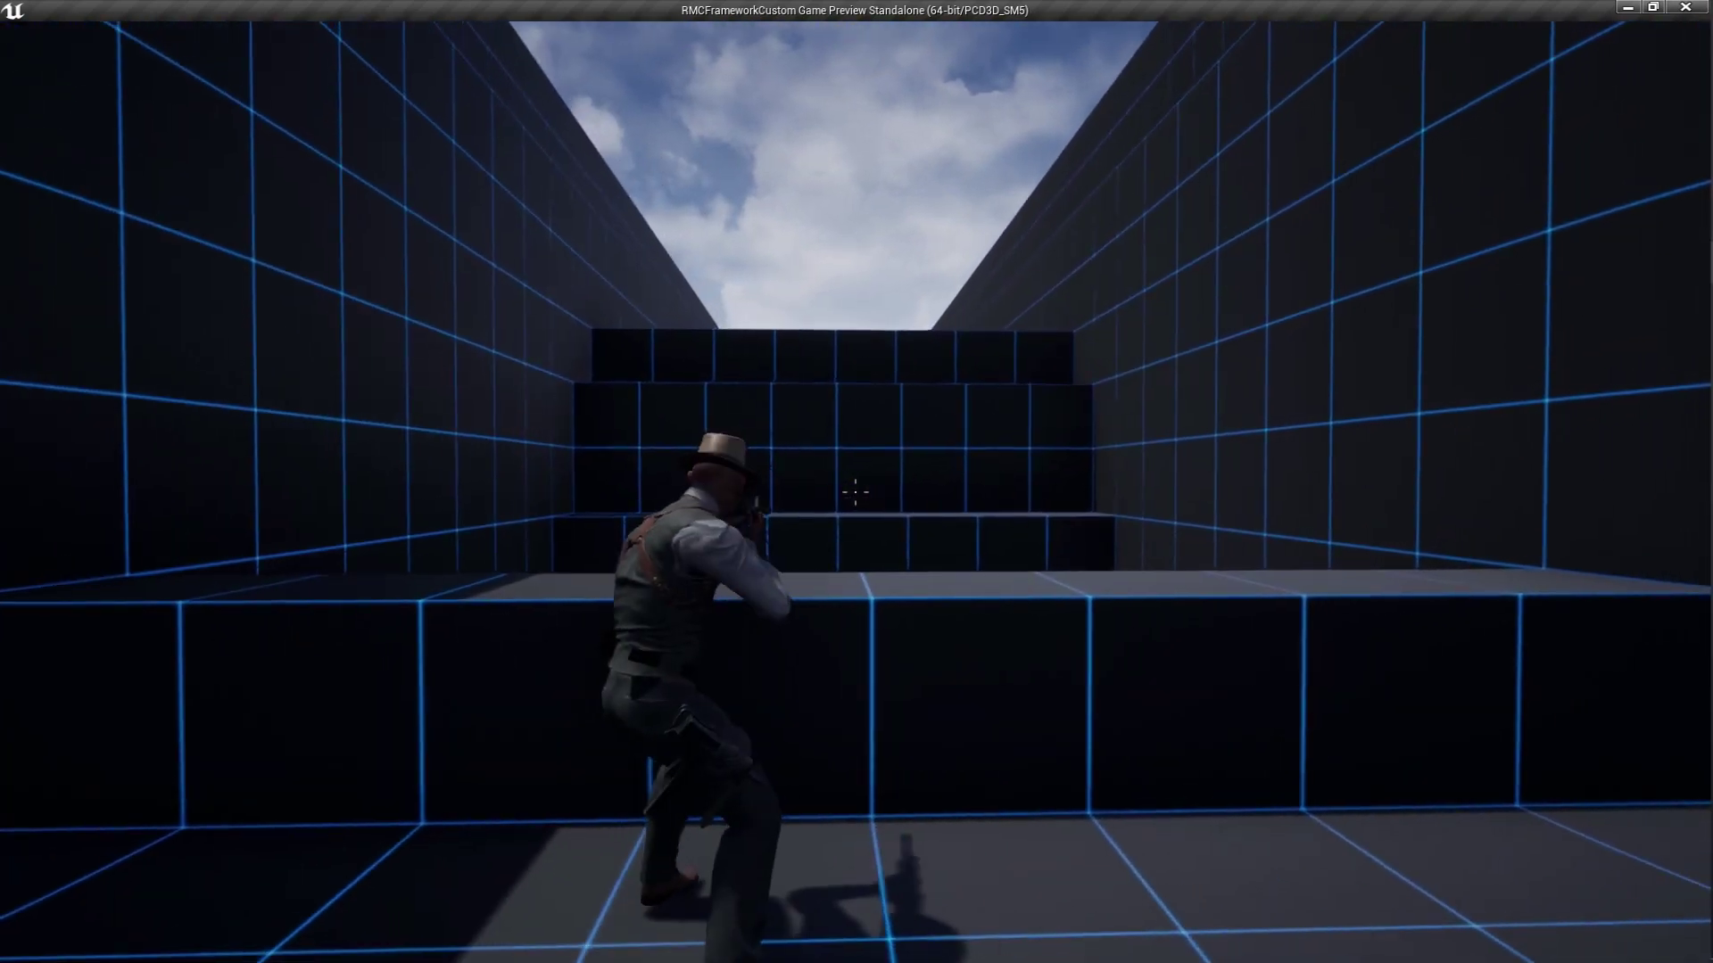